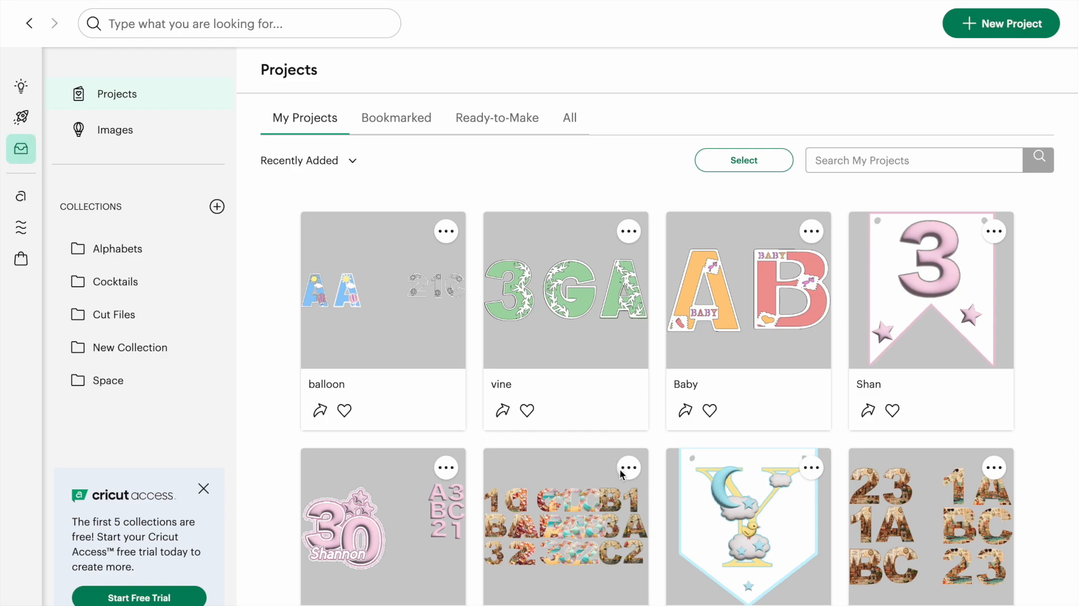
# Browse the saved projects in My Projects and start a new blank project
pyautogui.scroll(-10, 609, 448)
pyautogui.scroll(-6, 618, 470)
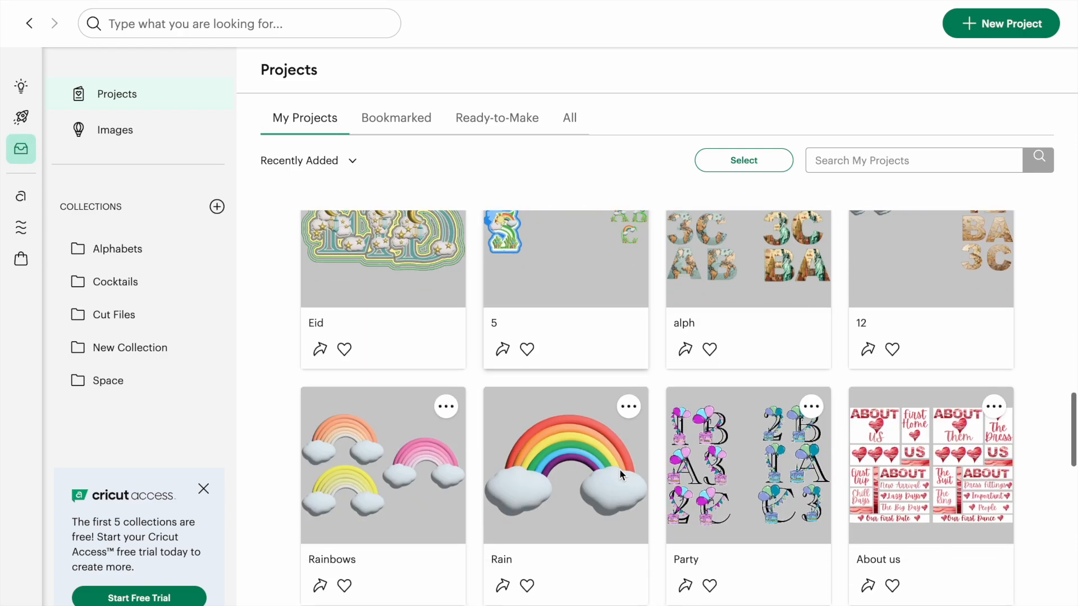
pyautogui.scroll(5, 621, 475)
pyautogui.scroll(4, 621, 474)
pyautogui.click(982, 24)
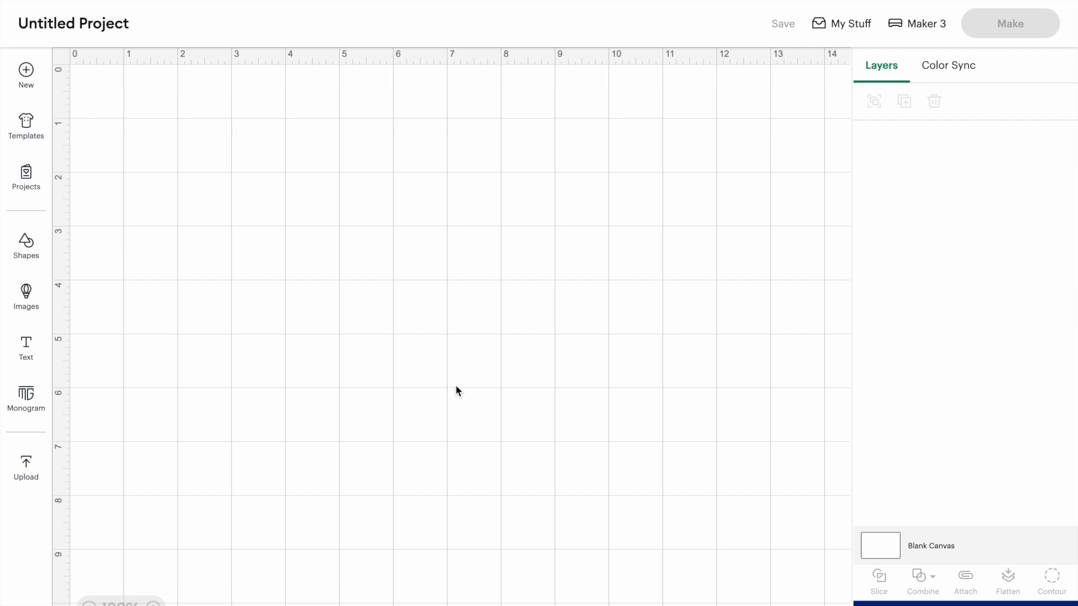
# Cycle the canvas grid display and examine the blank canvas with its rulers
pyautogui.click(64, 53)
pyautogui.click(64, 55)
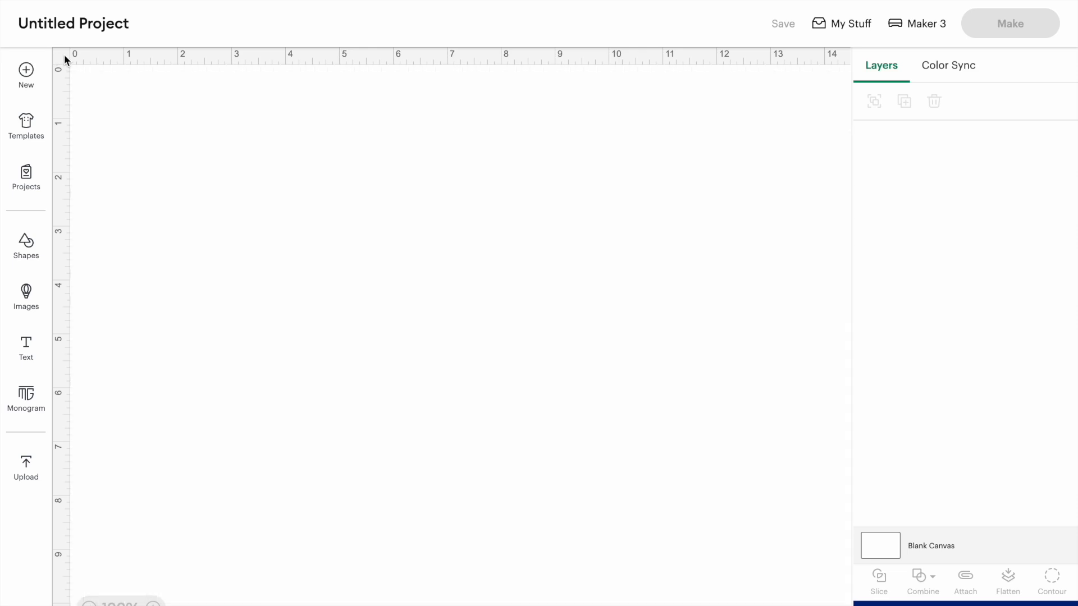
pyautogui.click(64, 55)
pyautogui.click(64, 55)
pyautogui.scroll(3, 234, 244)
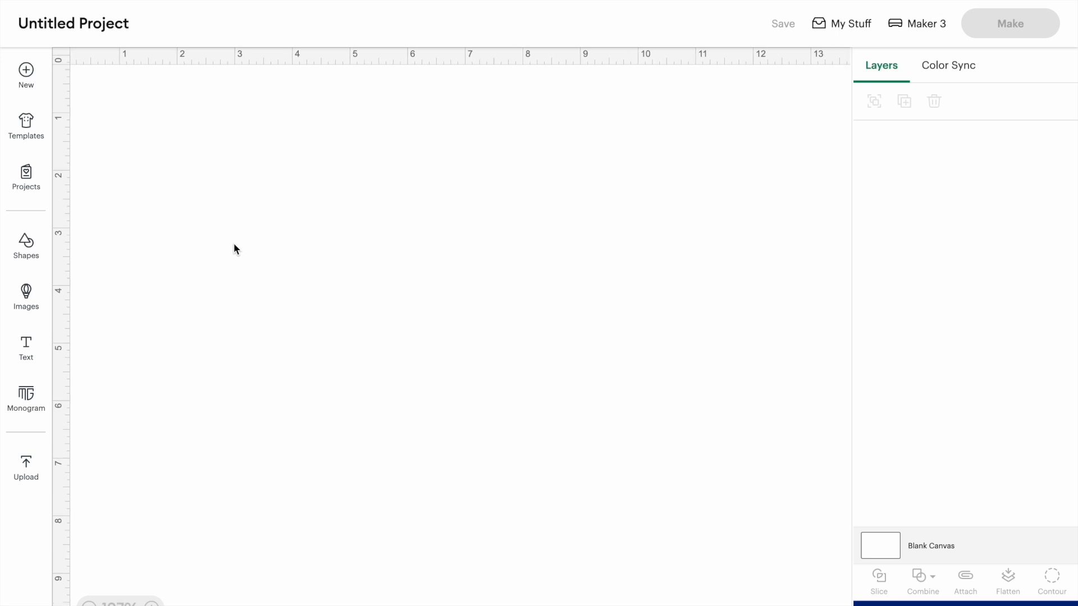
pyautogui.scroll(1, 235, 245)
pyautogui.scroll(1, 233, 245)
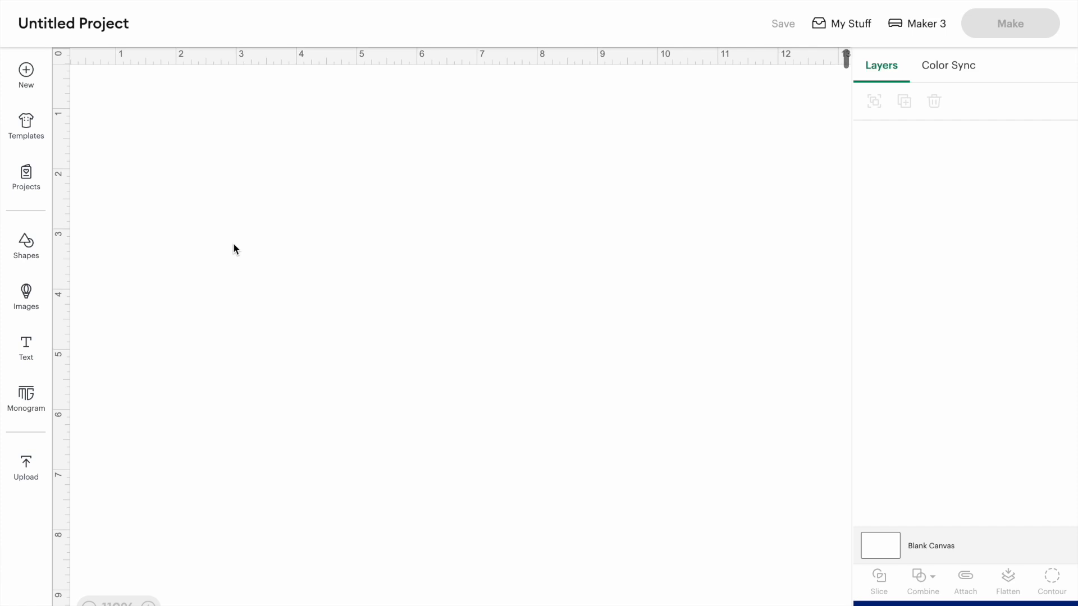
pyautogui.scroll(2, 245, 255)
pyautogui.scroll(2, 246, 257)
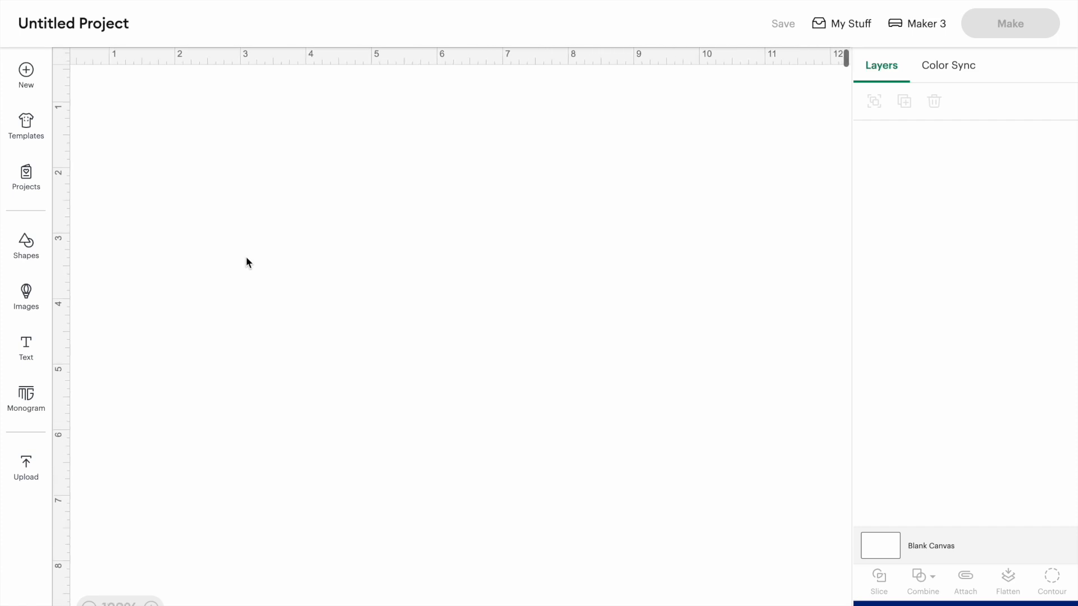
pyautogui.scroll(1, 257, 275)
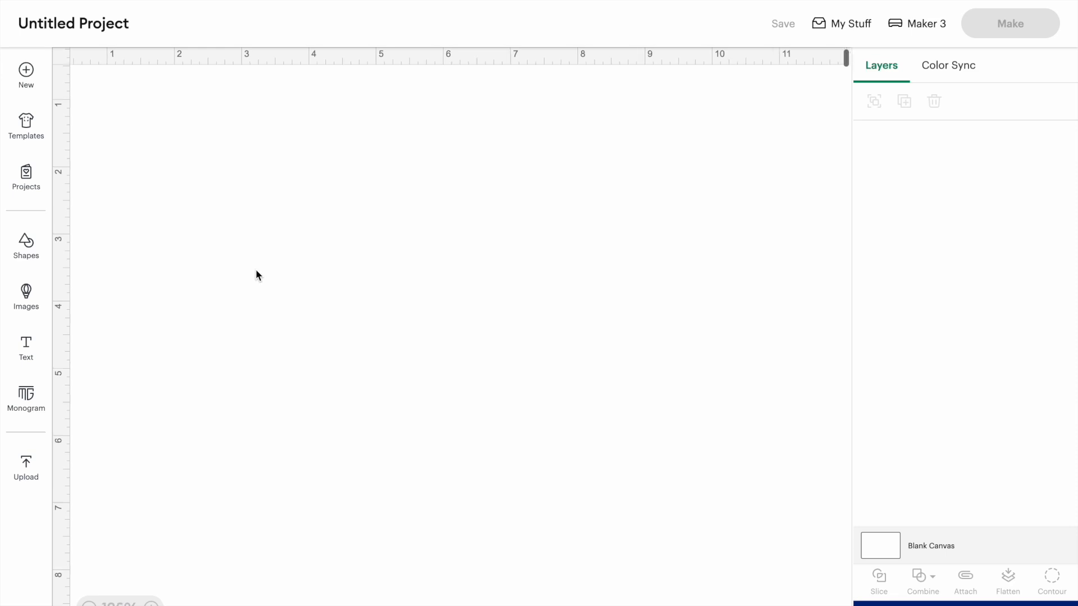
pyautogui.scroll(-1, 256, 271)
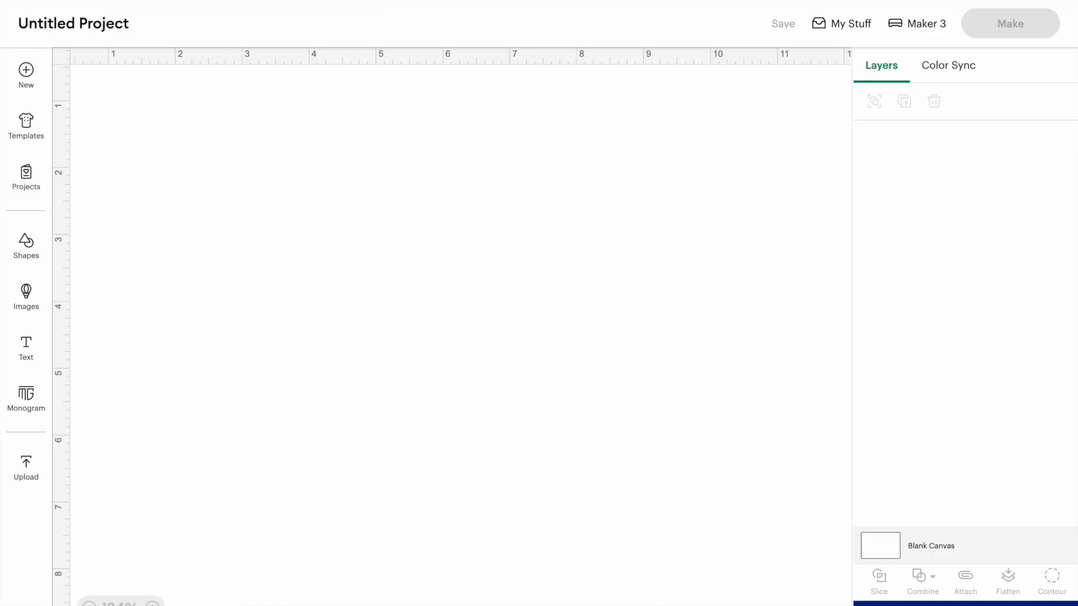
# Start a fresh, empty project canvas
pyautogui.click(25, 72)
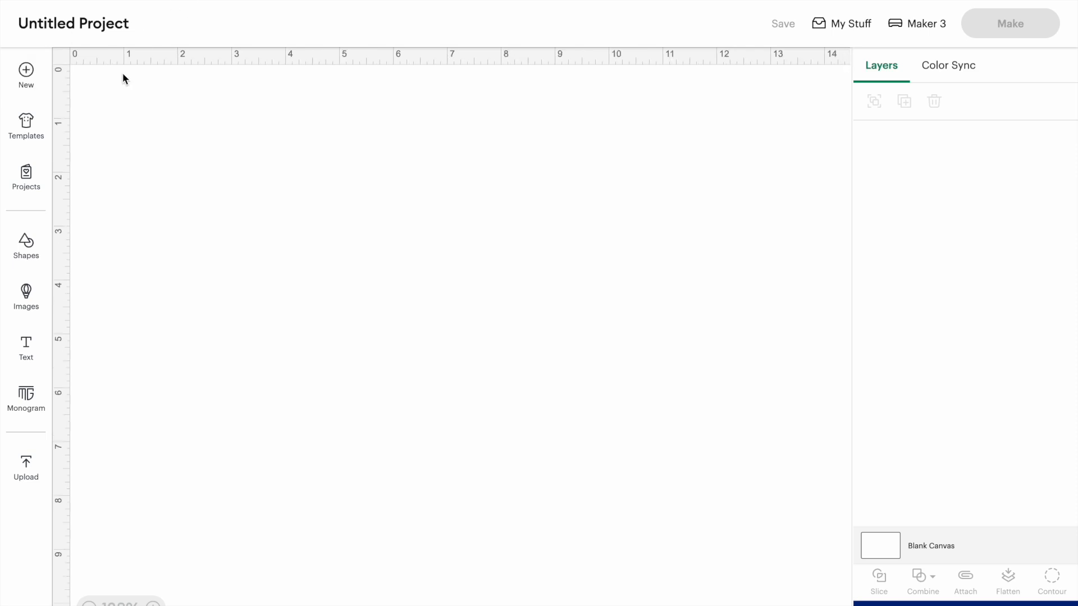
pyautogui.scroll(3, 223, 183)
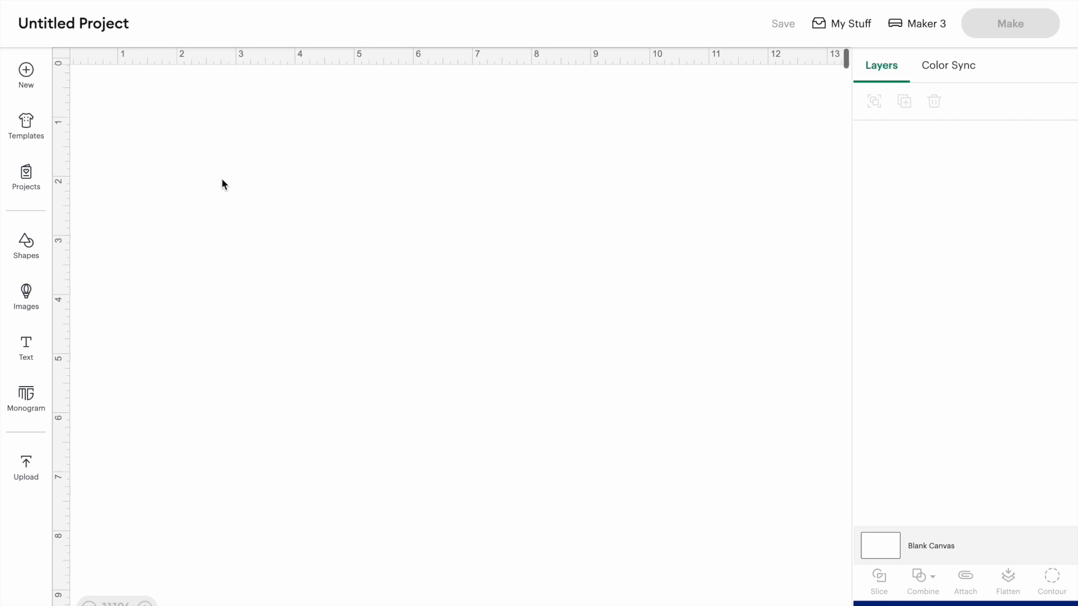
pyautogui.scroll(1, 221, 178)
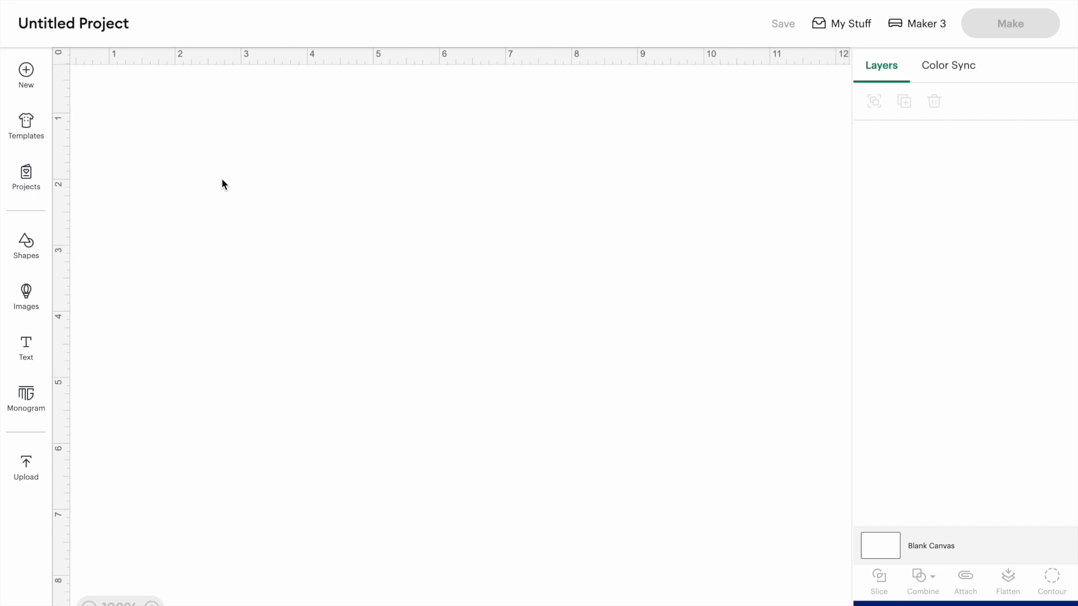
pyautogui.scroll(1, 508, 128)
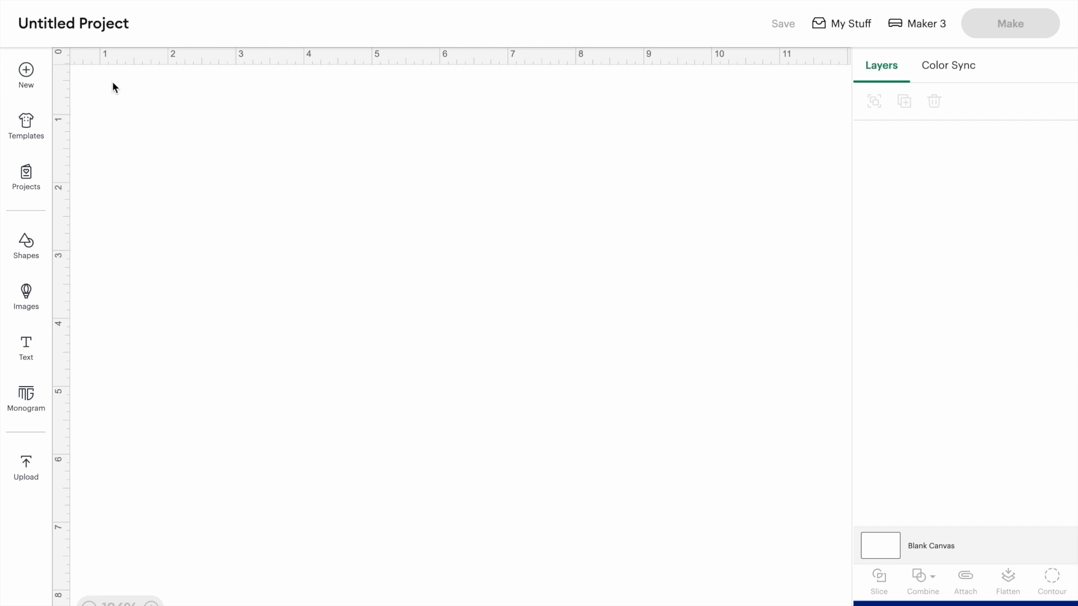
pyautogui.scroll(1, 69, 103)
pyautogui.hscroll(-2, 137, 153)
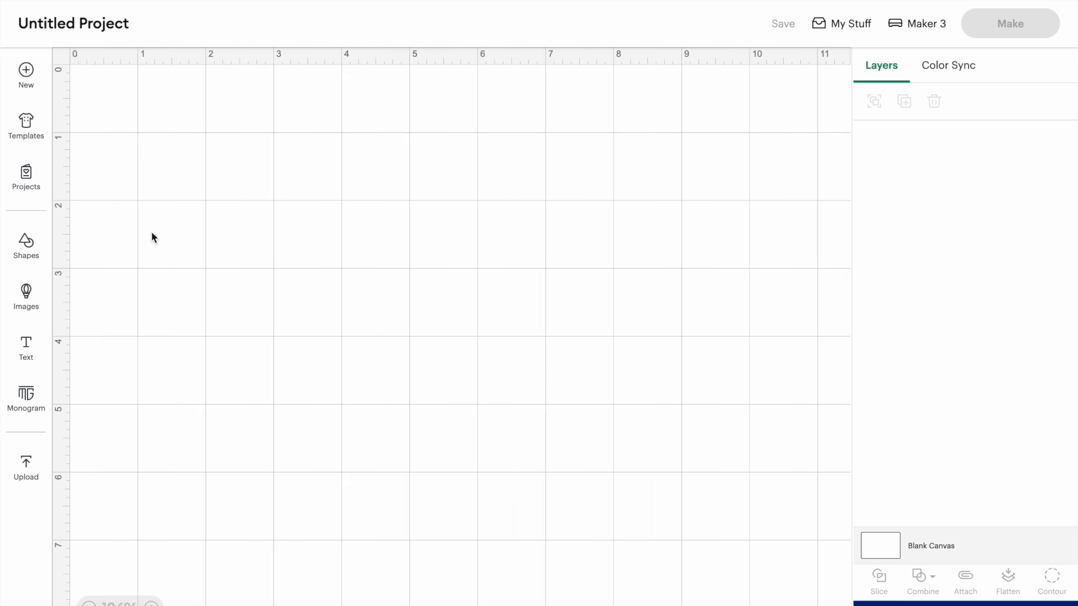
# Look through the template, ready-made project, shape and image libraries
pyautogui.click(24, 132)
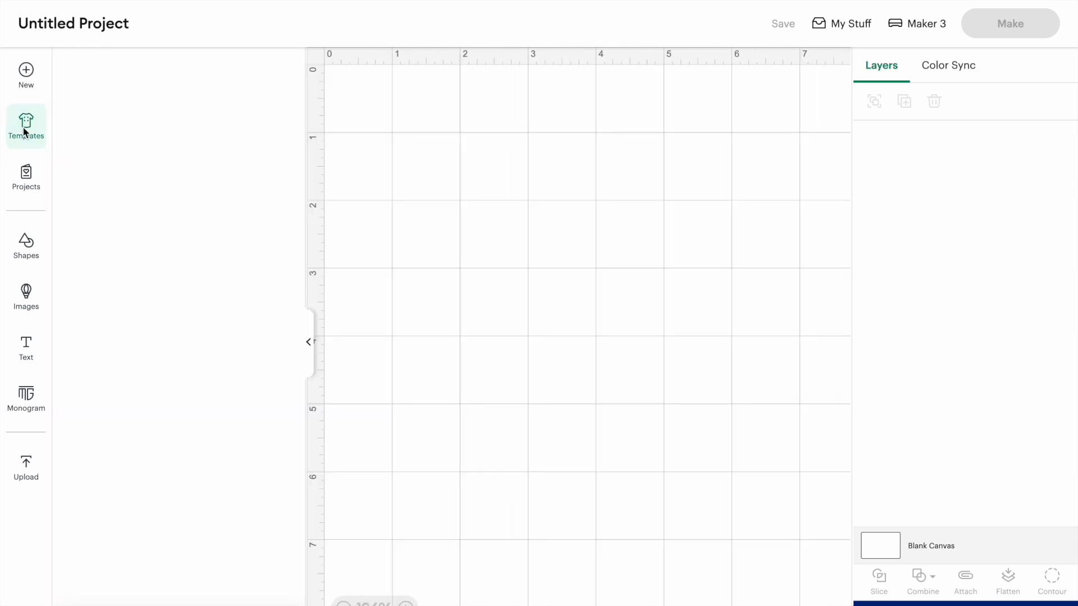
pyautogui.click(14, 184)
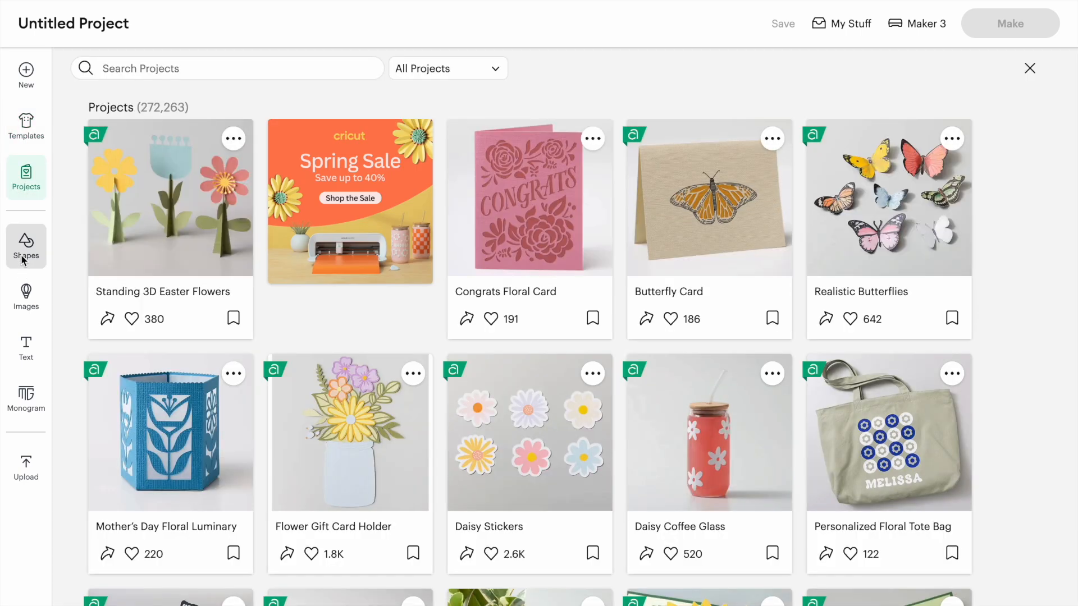
pyautogui.click(24, 260)
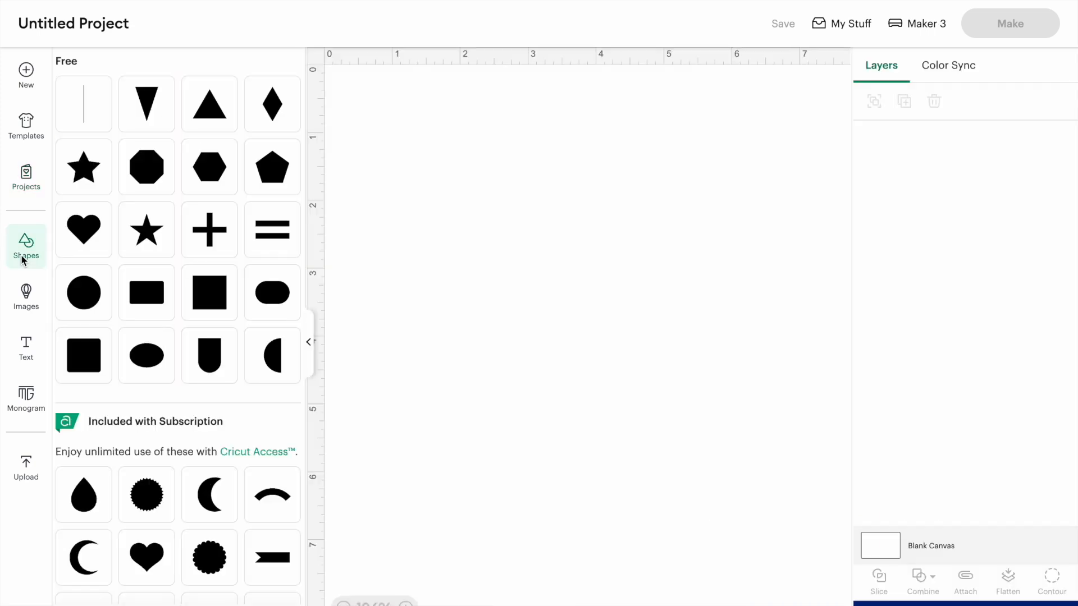
pyautogui.click(24, 306)
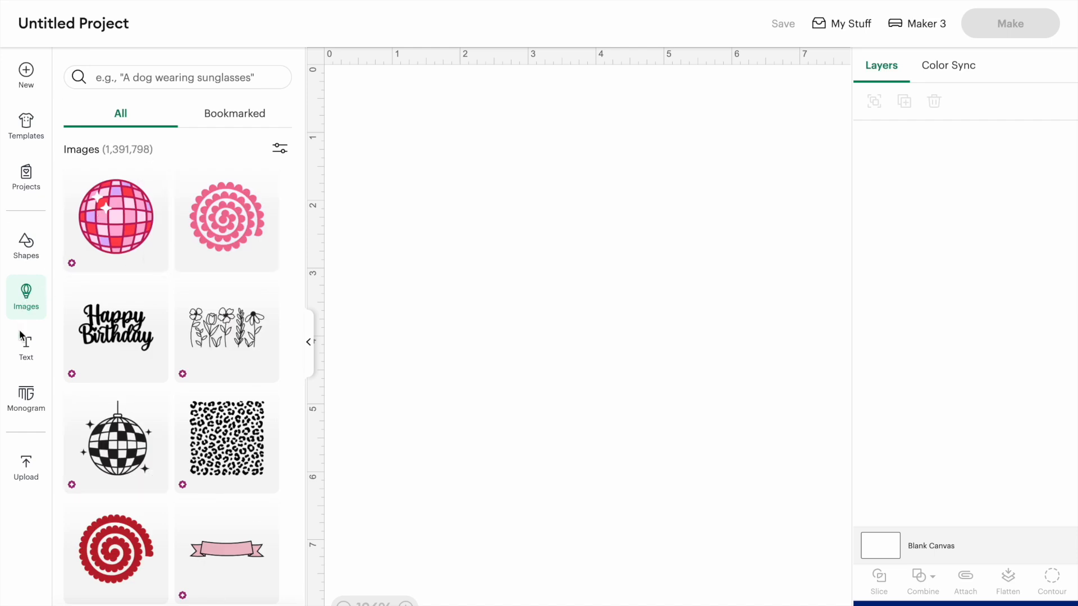
# Try out a default text object and the monogram maker, and clear the text from the canvas
pyautogui.click(23, 352)
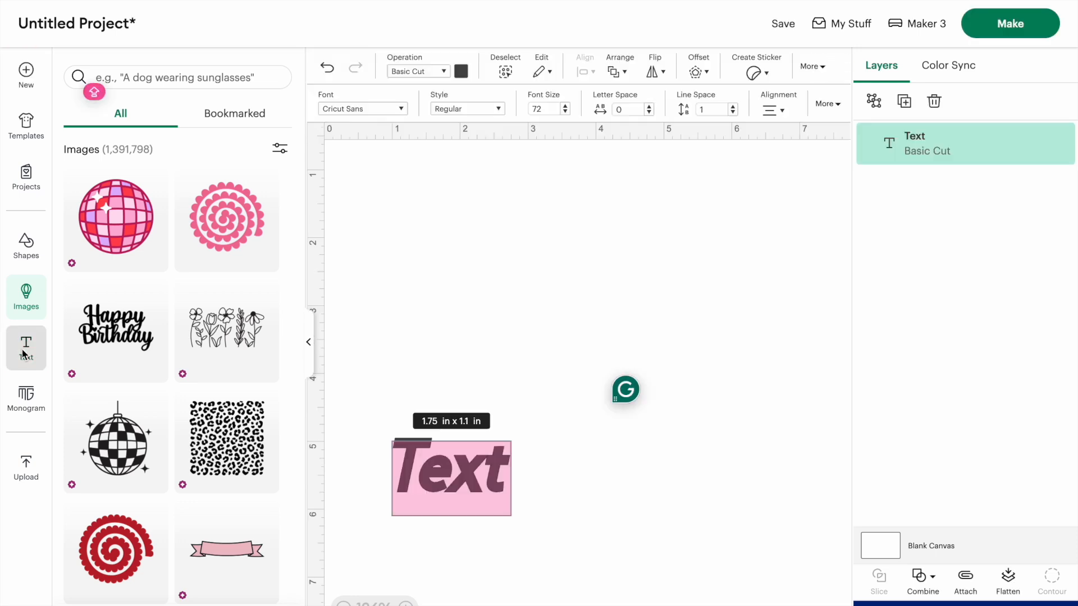
pyautogui.click(24, 403)
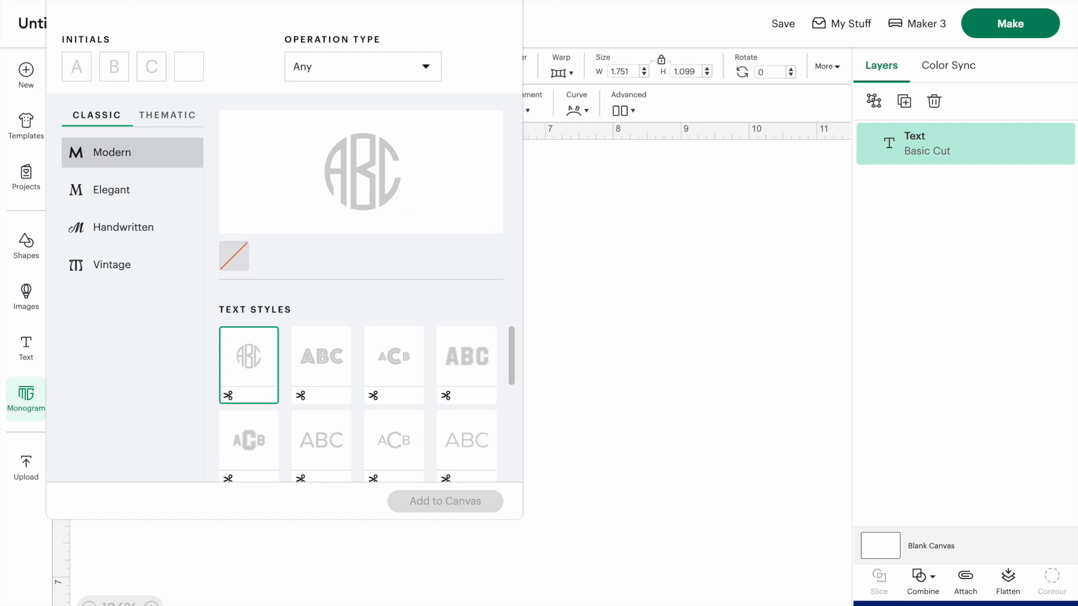
pyautogui.click(43, 502)
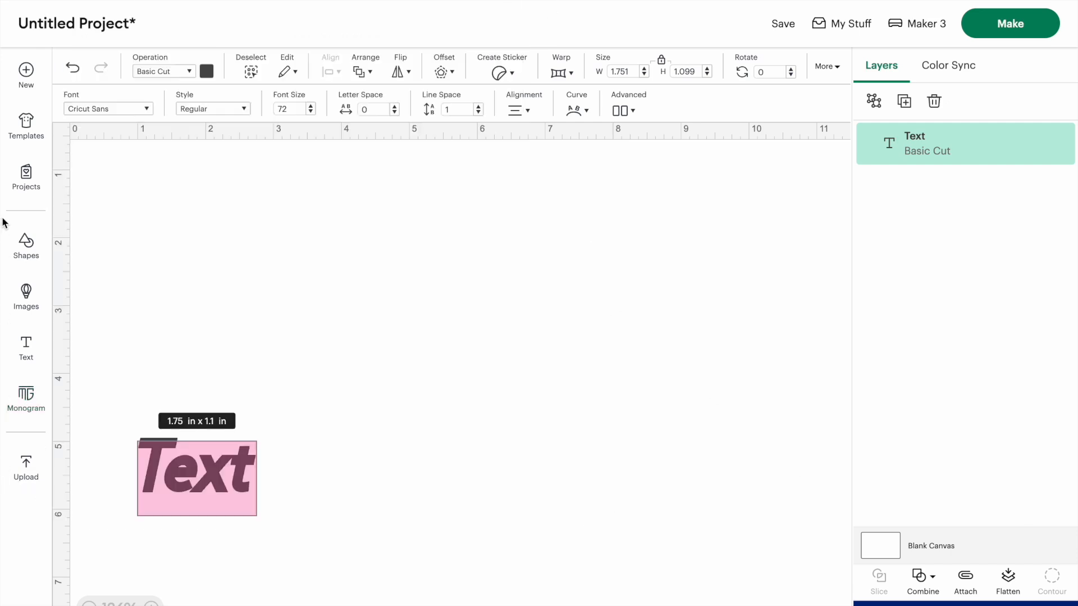
pyautogui.click(370, 392)
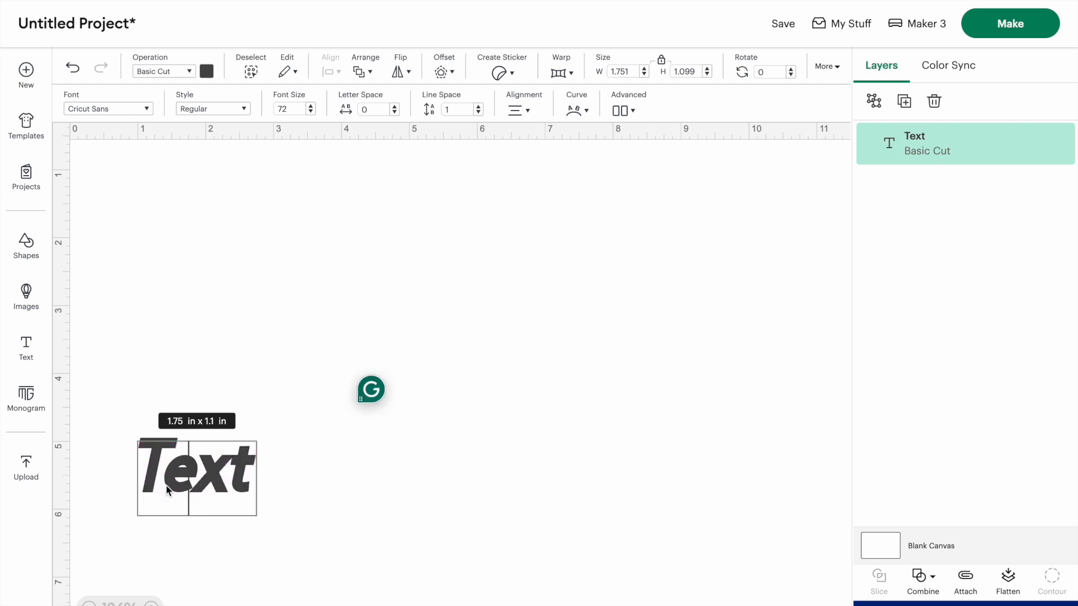
pyautogui.moveTo(110, 454); pyautogui.dragTo(335, 521)
pyautogui.press('Delete')
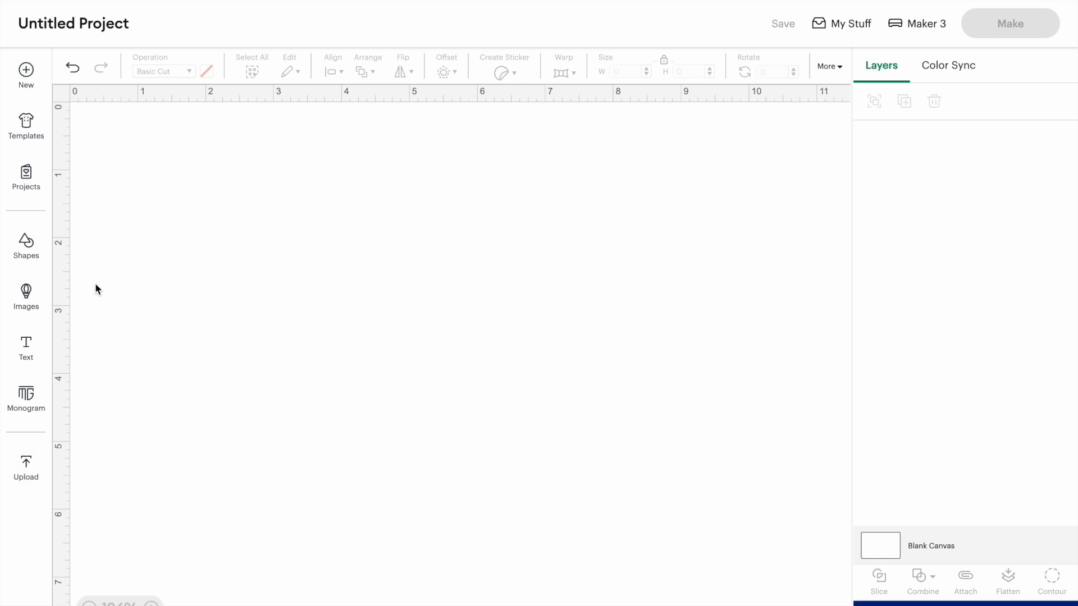
# Insert a free circle shape, enlarge it to about 3 in by 3 in, and move it toward the canvas's upper middle
pyautogui.click(26, 246)
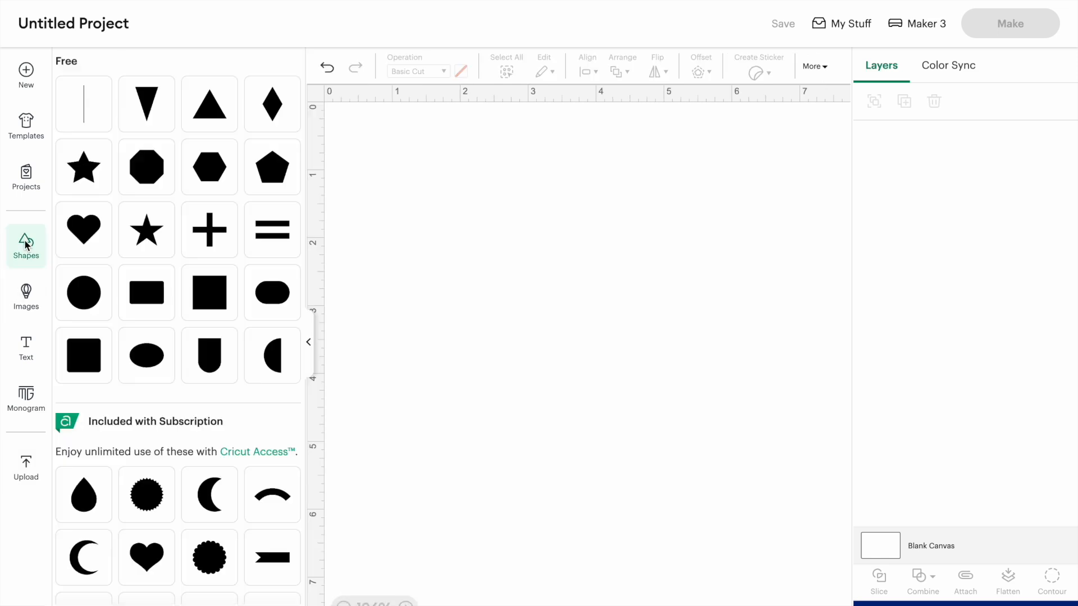
pyautogui.click(78, 301)
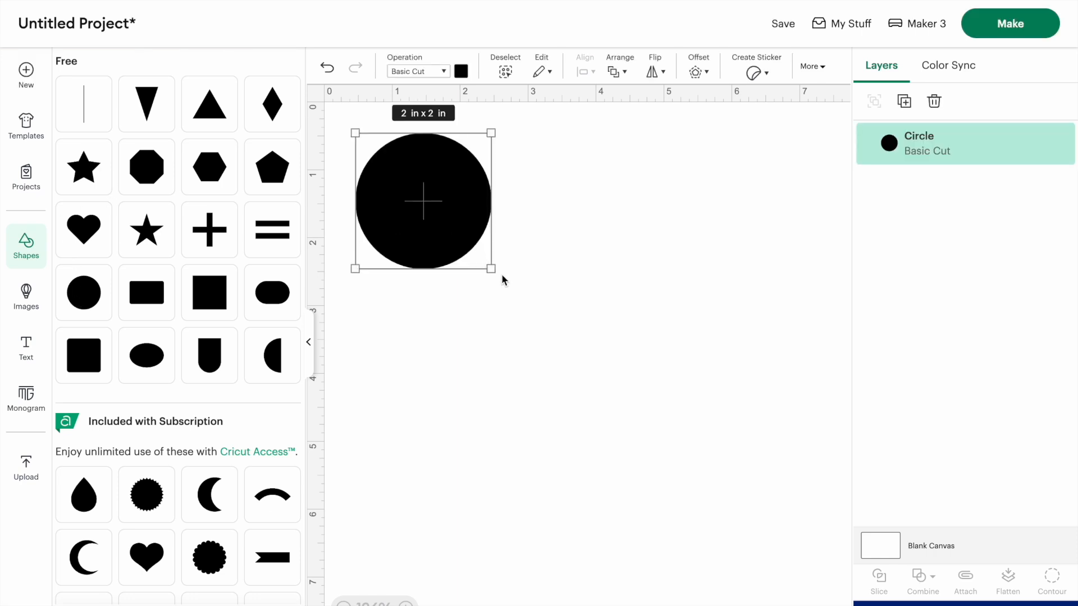
pyautogui.moveTo(490, 269); pyautogui.dragTo(548, 341)
pyautogui.moveTo(399, 170); pyautogui.dragTo(471, 228)
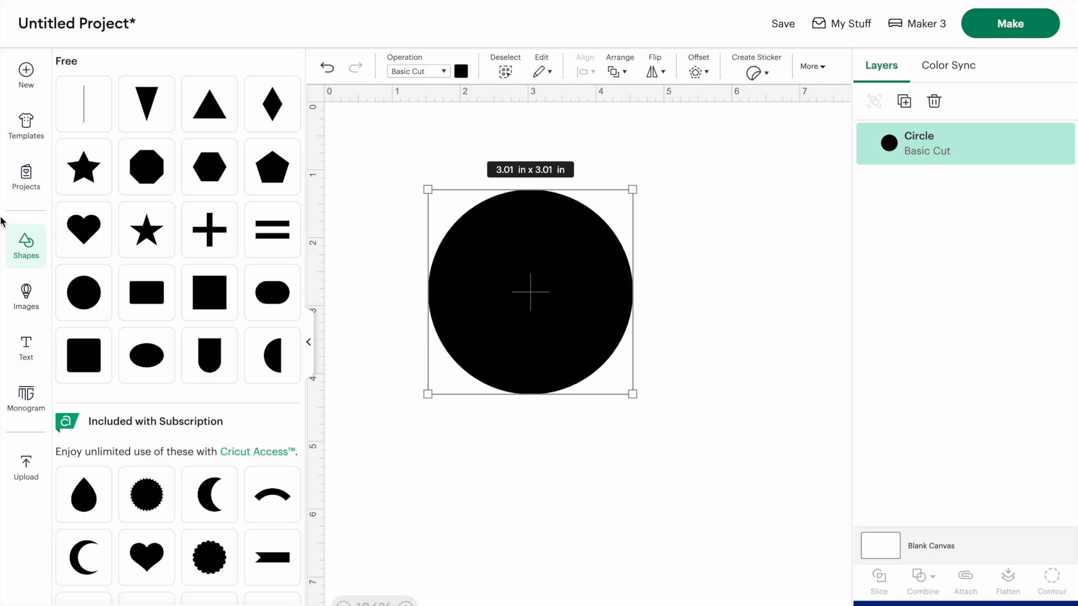
pyautogui.click(28, 242)
pyautogui.moveTo(240, 259); pyautogui.dragTo(363, 241)
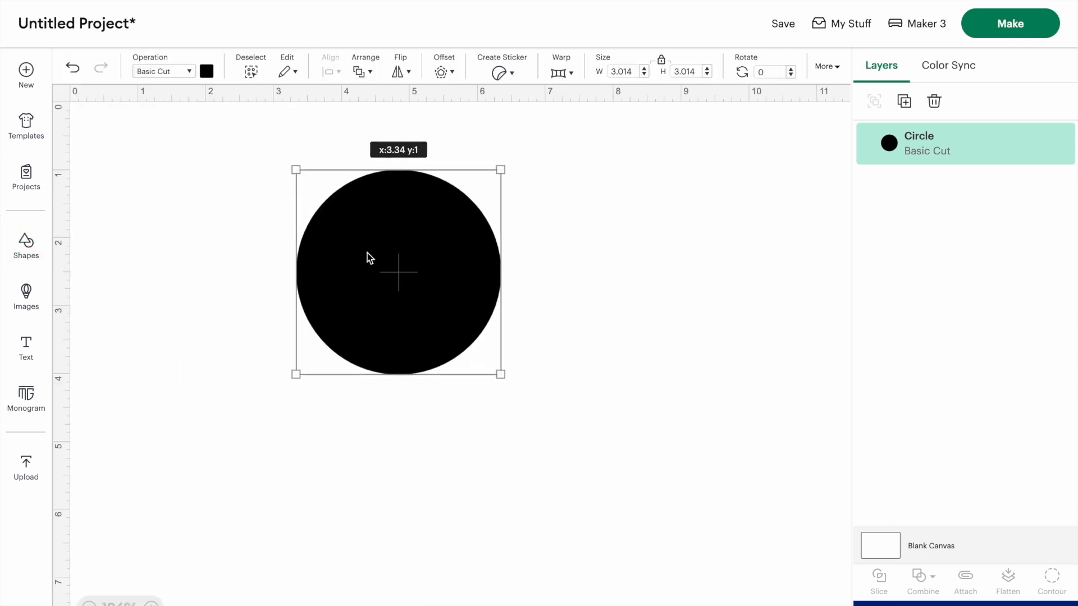
# View the circle's material color palette and the available operation types, such as cut, draw and Print Then Cut
pyautogui.click(207, 70)
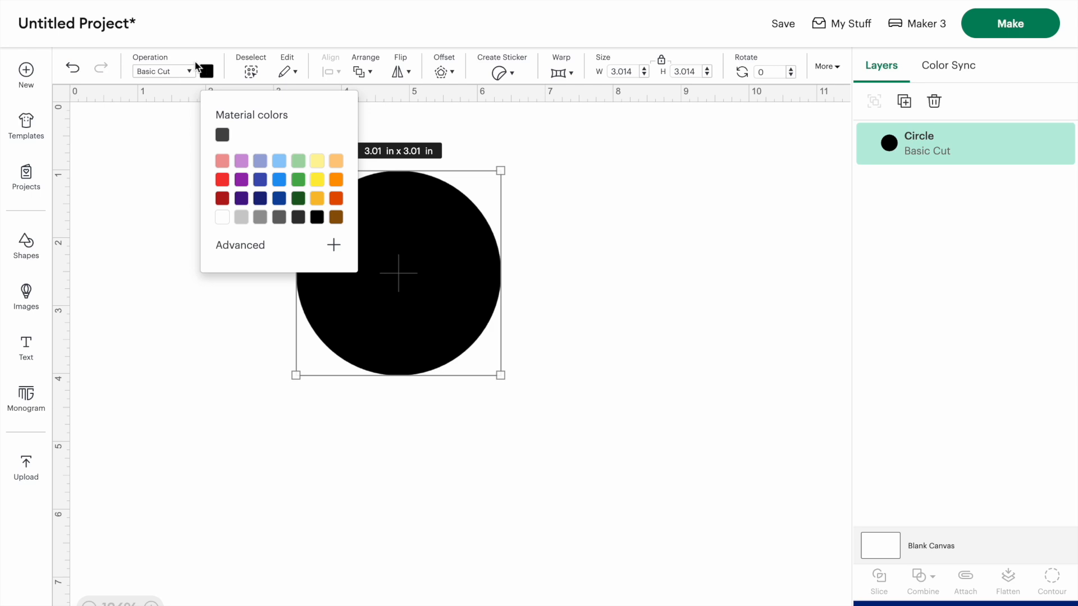
pyautogui.click(185, 181)
pyautogui.moveTo(433, 245); pyautogui.dragTo(459, 247)
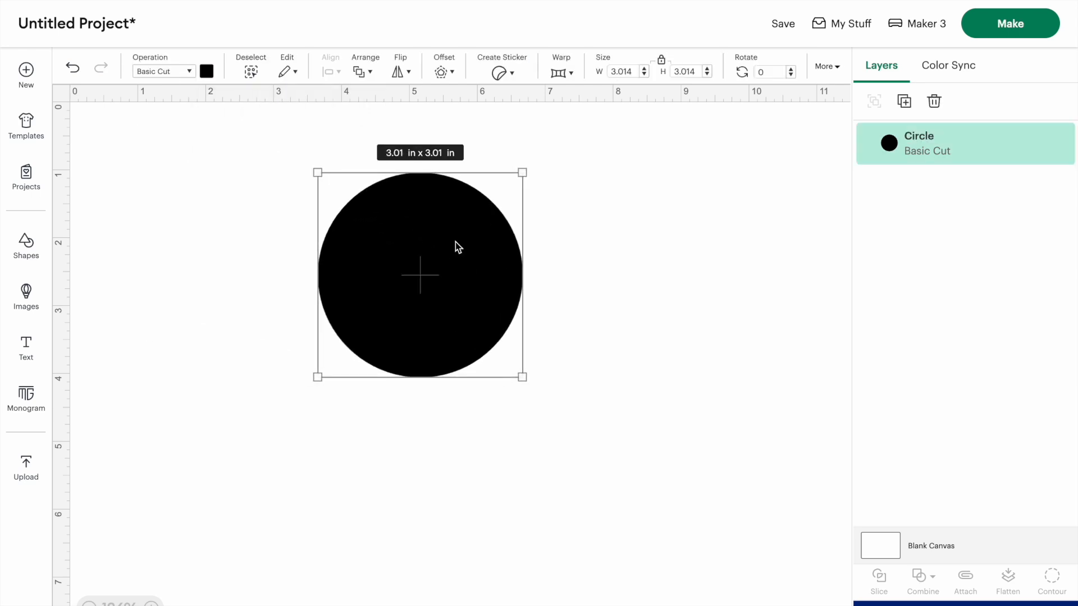
pyautogui.click(183, 70)
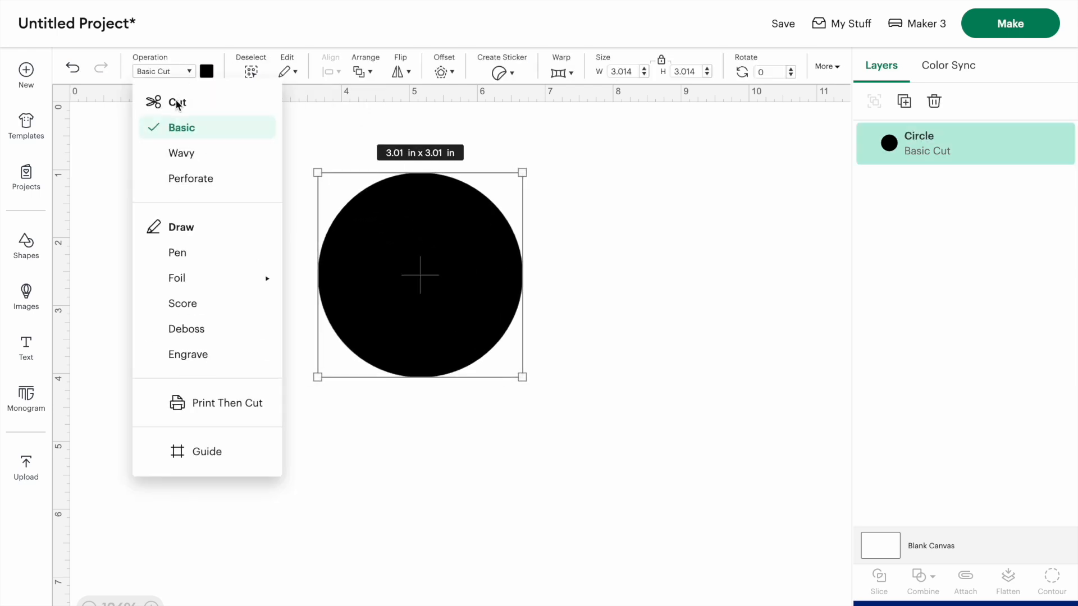
pyautogui.click(431, 253)
# Make room beside the circle, duplicate it, and place the copy to its right on the canvas
pyautogui.moveTo(430, 253); pyautogui.dragTo(306, 248)
pyautogui.rightClick(305, 248)
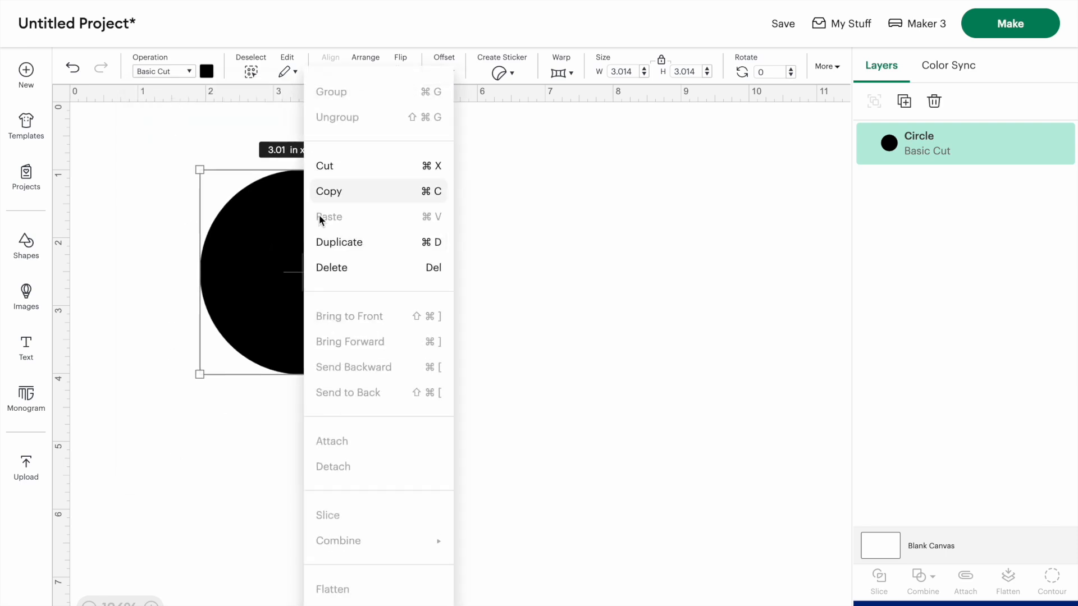
pyautogui.click(178, 215)
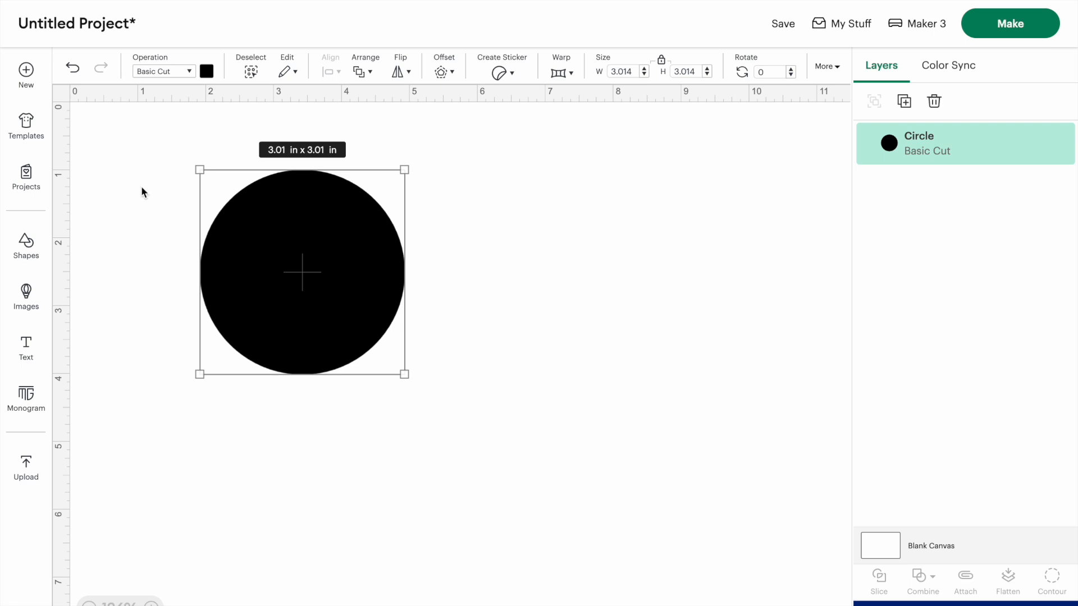
pyautogui.rightClick(324, 291)
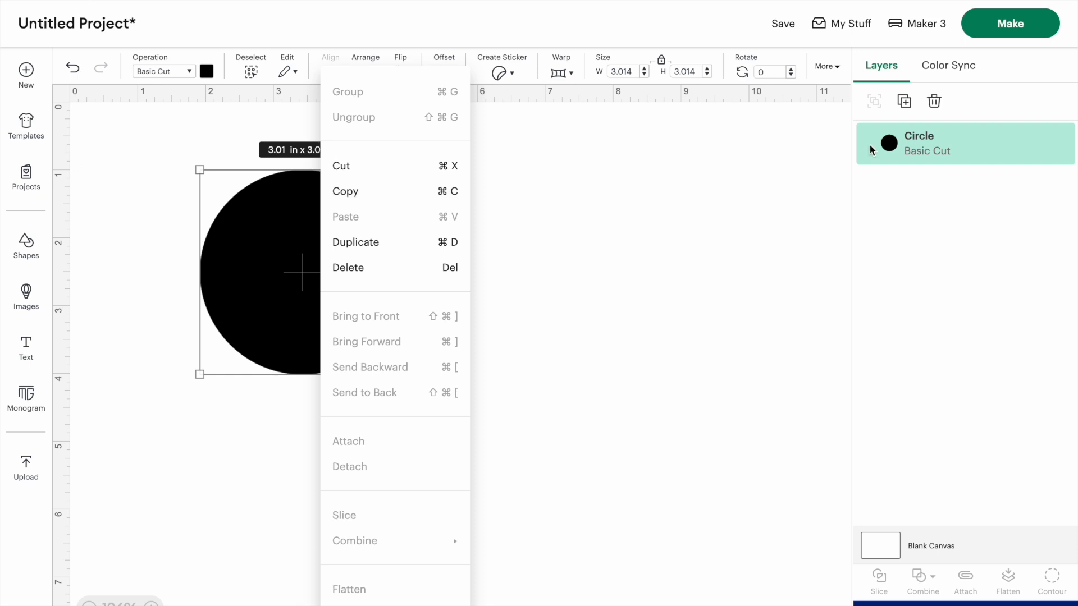
pyautogui.click(336, 242)
pyautogui.moveTo(296, 289); pyautogui.dragTo(544, 277)
pyautogui.click(239, 276)
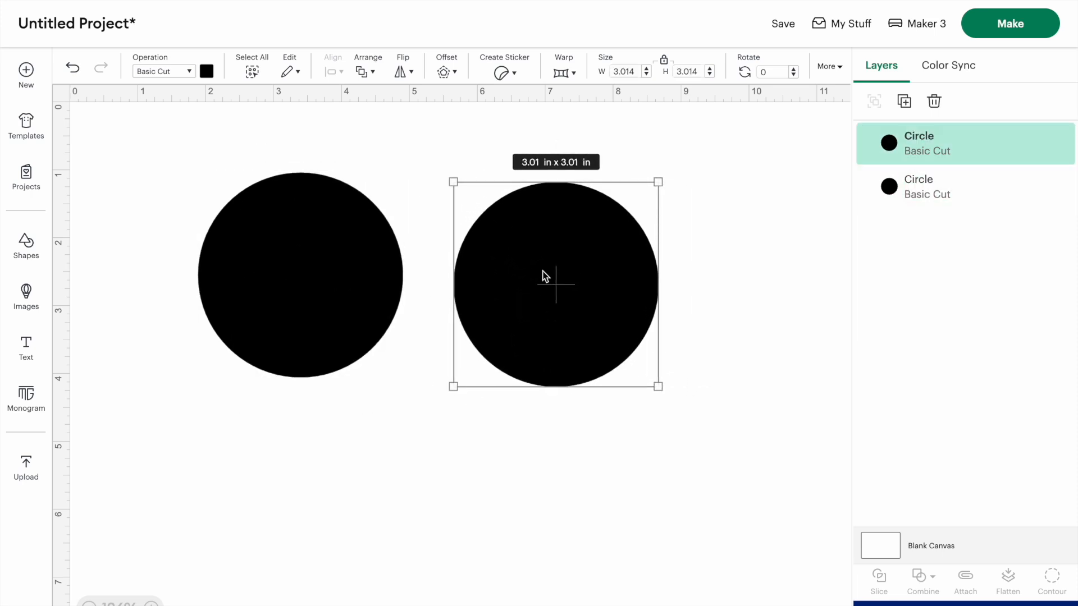
# Duplicate the second circle and space the three circles out in a row, with the first at about x 1.53, y 1.03
pyautogui.click(904, 101)
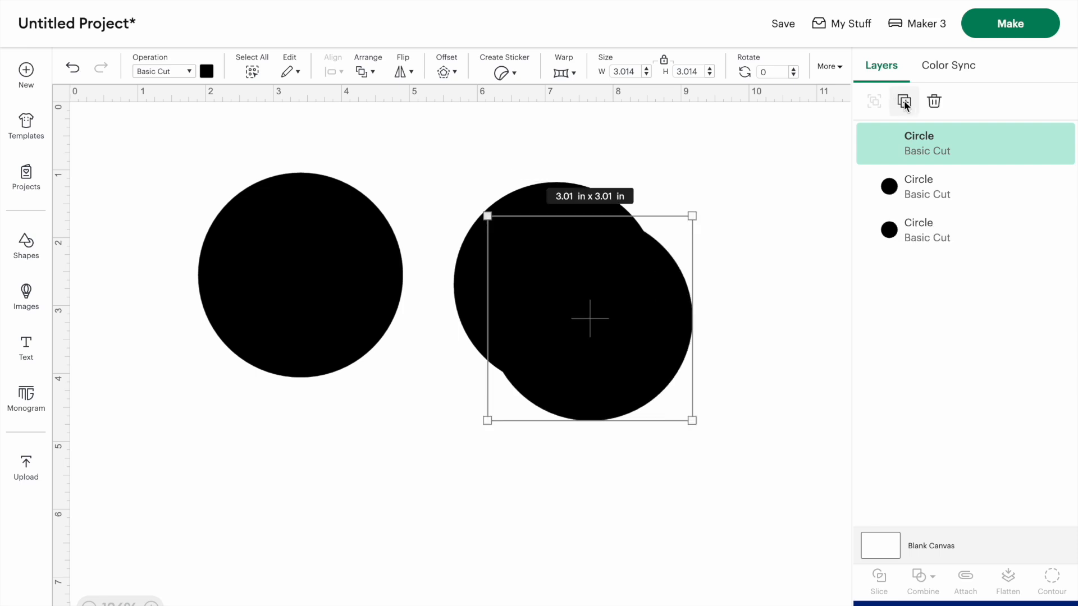
pyautogui.moveTo(602, 313); pyautogui.dragTo(790, 286)
pyautogui.moveTo(520, 277); pyautogui.dragTo(483, 284)
pyautogui.moveTo(277, 257); pyautogui.dragTo(251, 255)
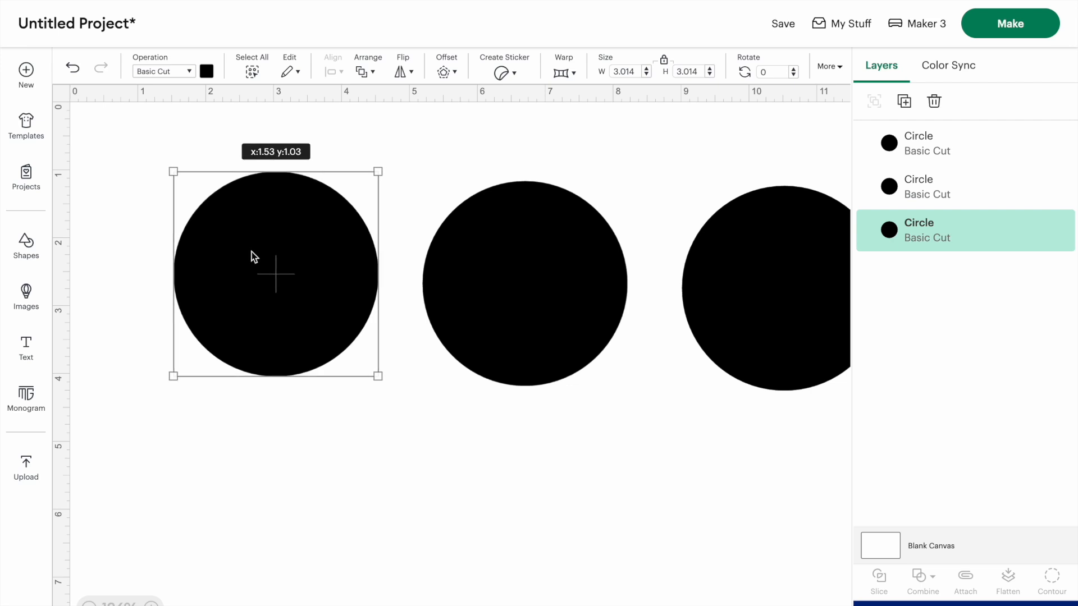
# Line up the second and third circles level with the first in an evenly spaced row
pyautogui.moveTo(526, 254); pyautogui.dragTo(491, 243)
pyautogui.moveTo(803, 250); pyautogui.dragTo(740, 236)
pyautogui.moveTo(515, 267); pyautogui.dragTo(525, 262)
# Try the light red swatch and several custom red and pink shades as the first circle's material color
pyautogui.click(273, 234)
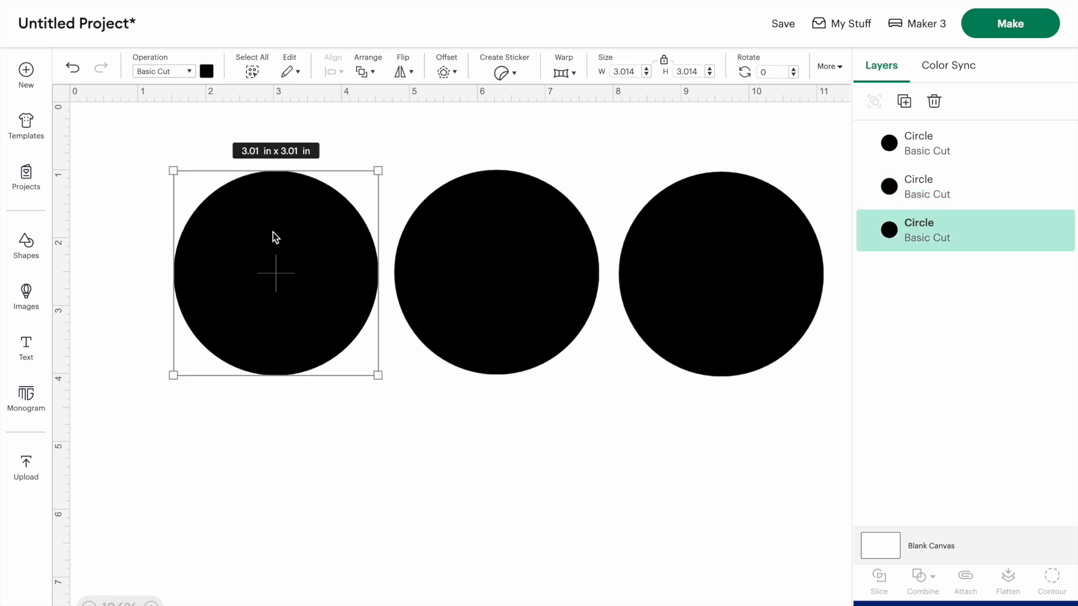
pyautogui.click(207, 71)
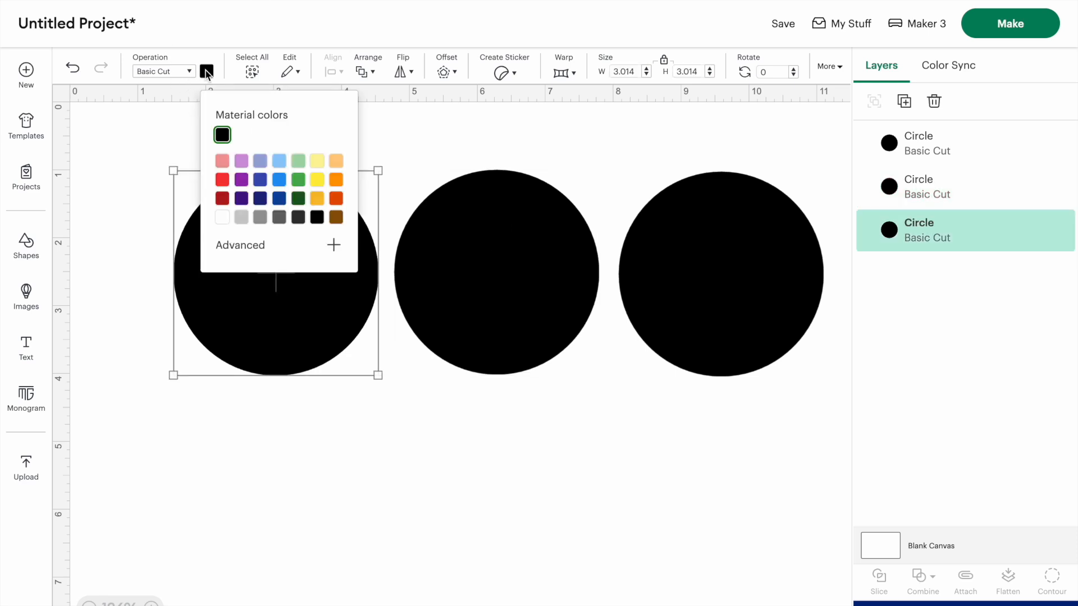
pyautogui.click(223, 163)
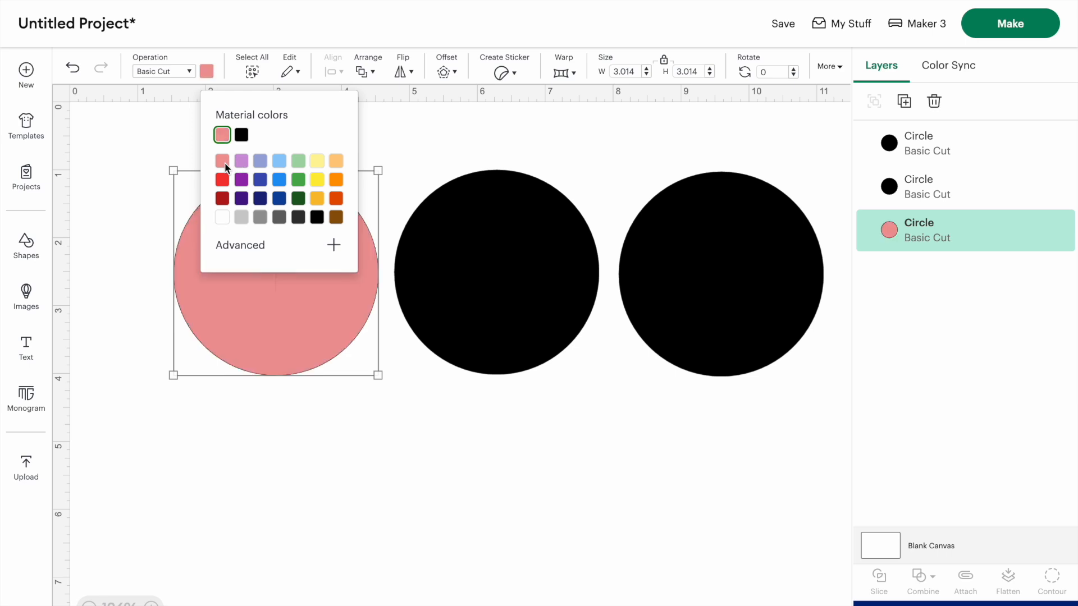
pyautogui.click(242, 247)
pyautogui.click(273, 289)
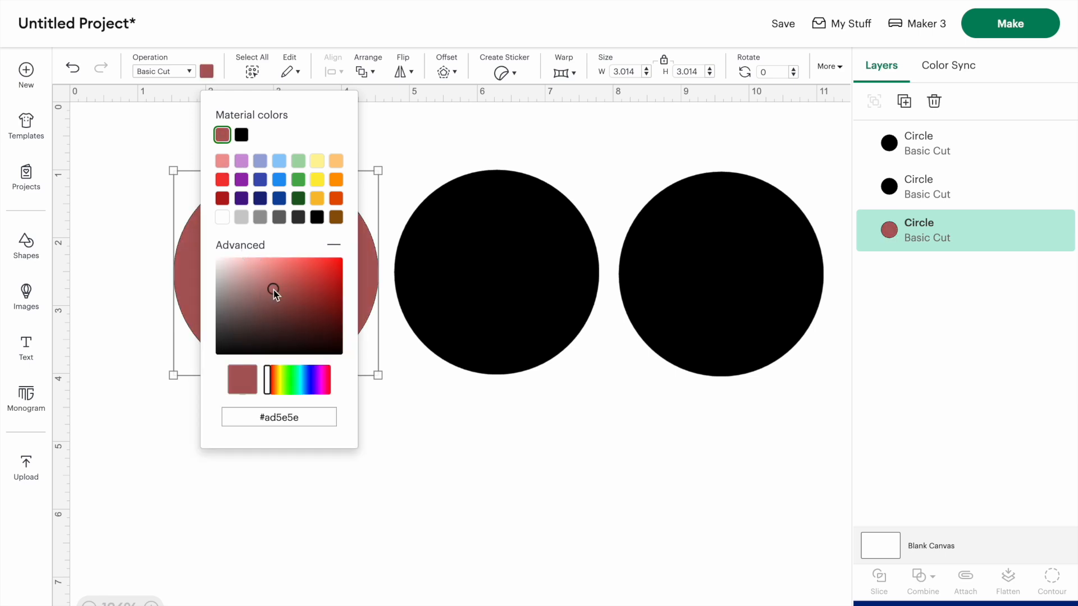
pyautogui.click(233, 259)
pyautogui.click(320, 264)
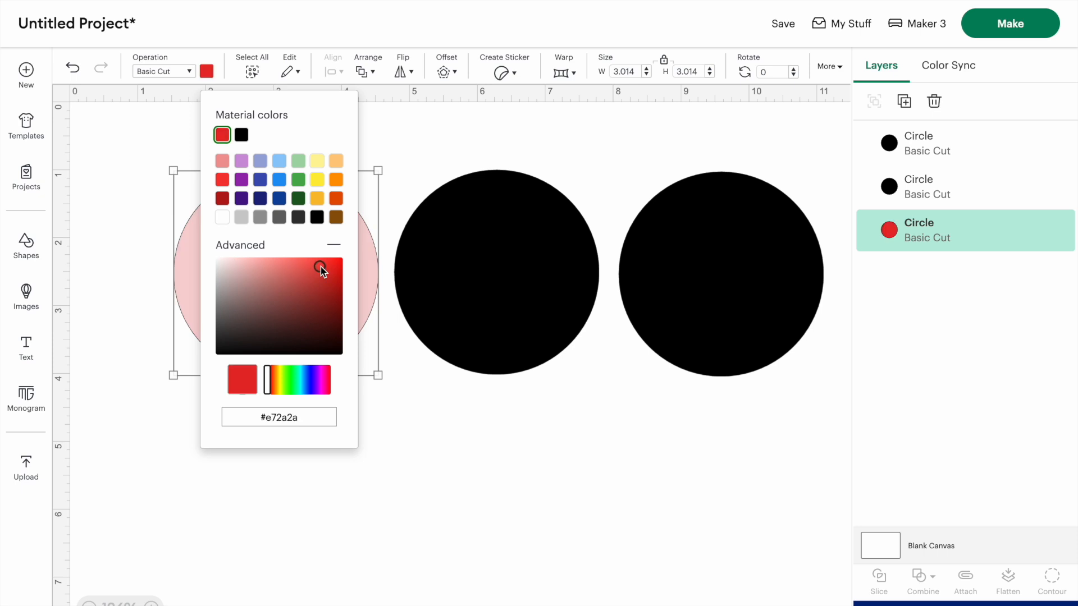
pyautogui.click(265, 274)
pyautogui.click(257, 258)
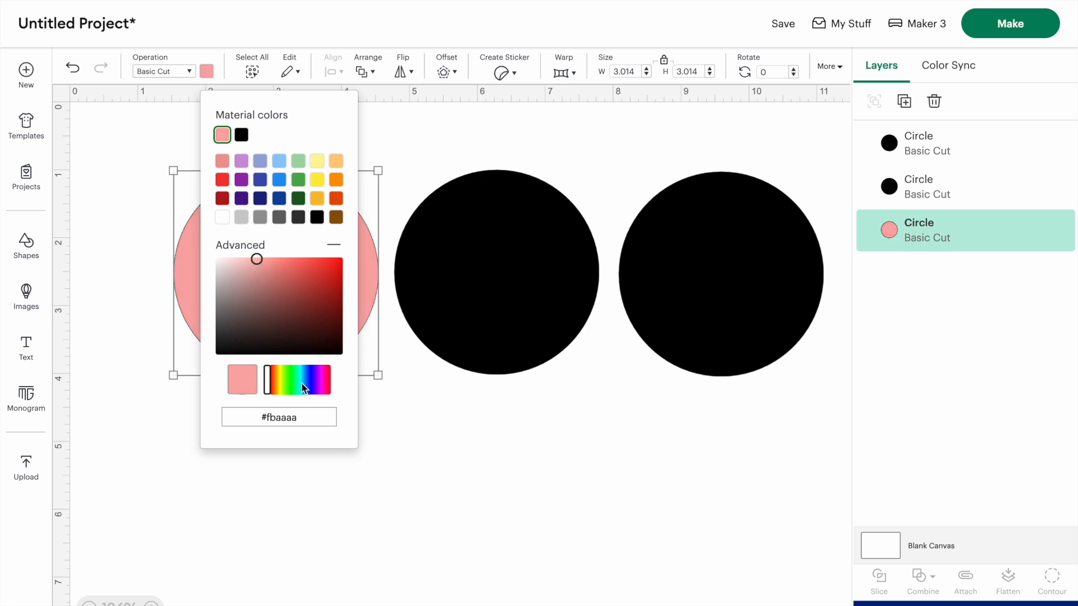
# Set the first circle's material color to a custom light purple, #ECC6ED
pyautogui.click(318, 377)
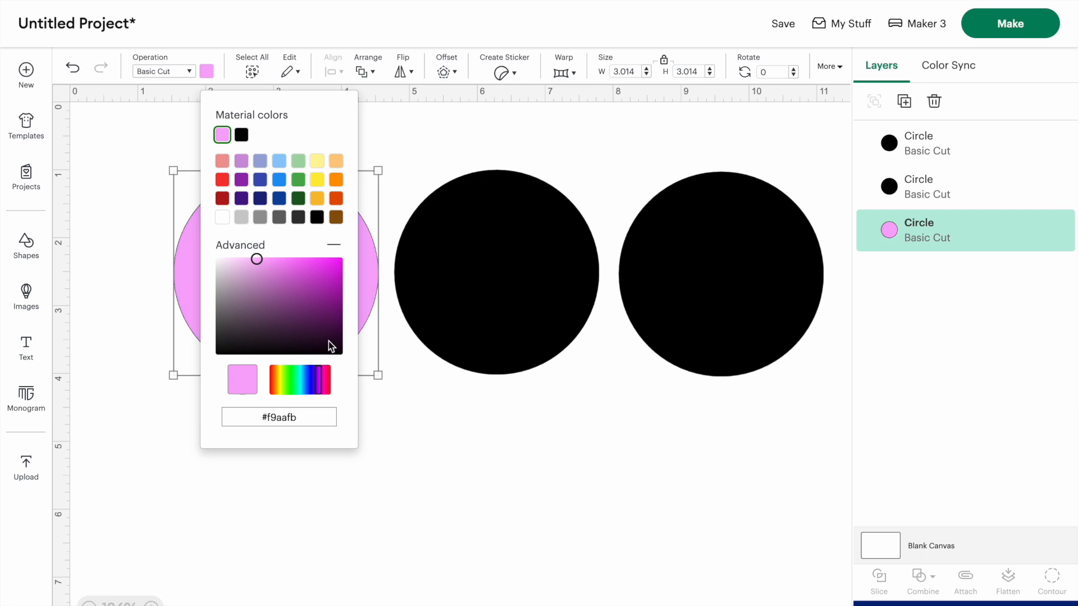
pyautogui.click(250, 260)
pyautogui.moveTo(250, 260); pyautogui.dragTo(209, 277)
pyautogui.click(103, 198)
# Move the second circle closer to the first and set its operation to Print Then Cut
pyautogui.moveTo(545, 304); pyautogui.dragTo(509, 312)
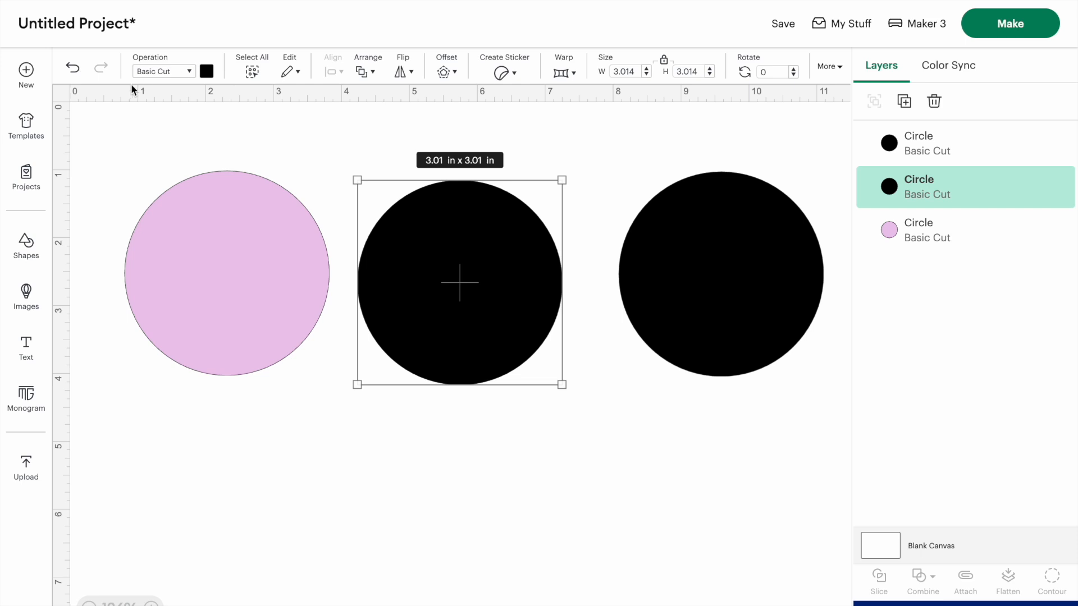
pyautogui.click(174, 72)
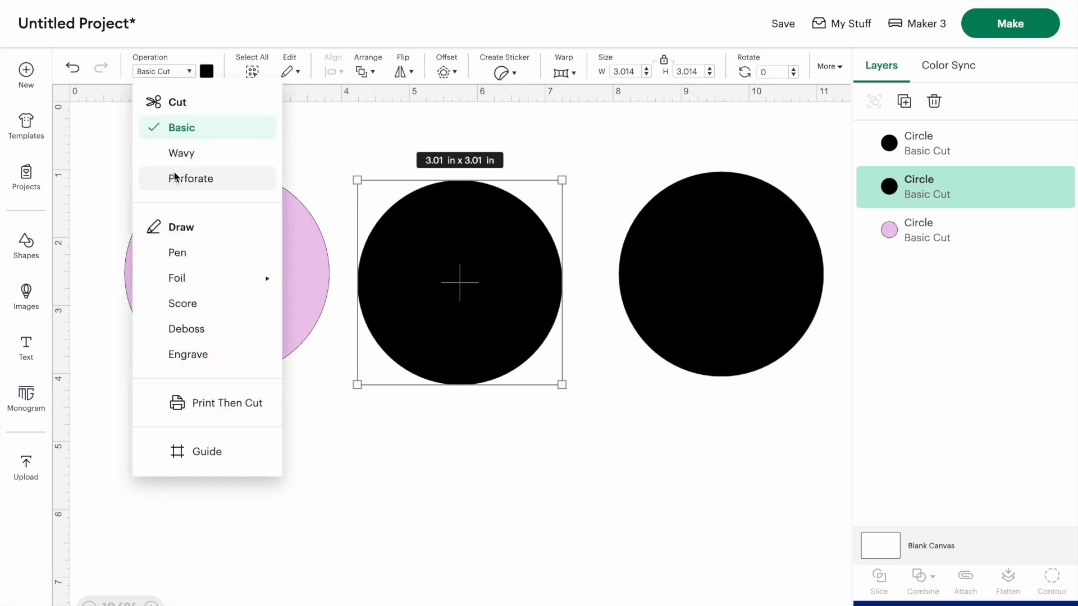
pyautogui.click(123, 221)
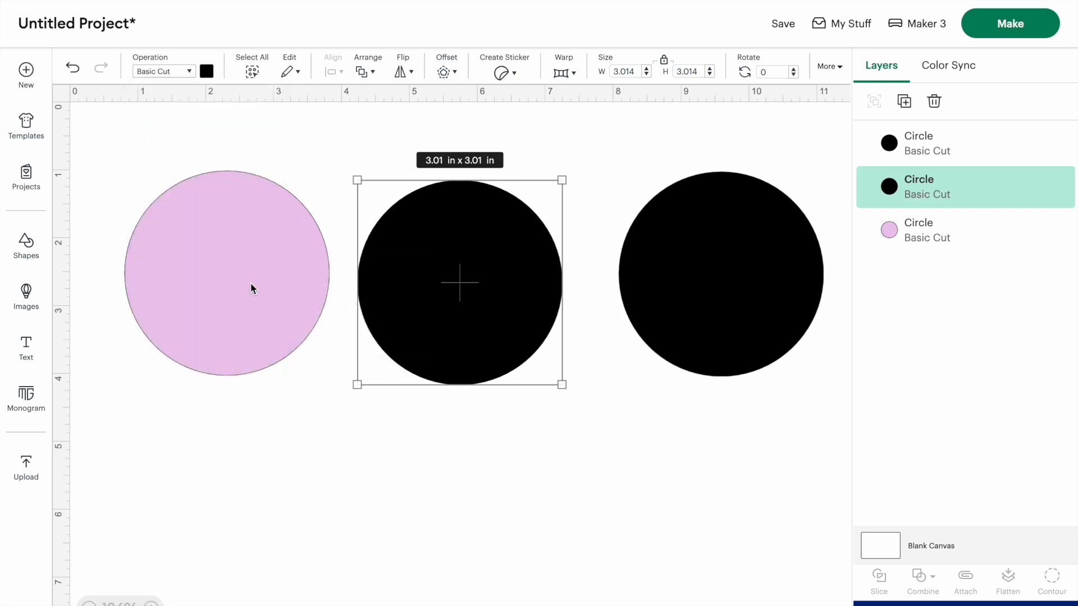
pyautogui.click(251, 289)
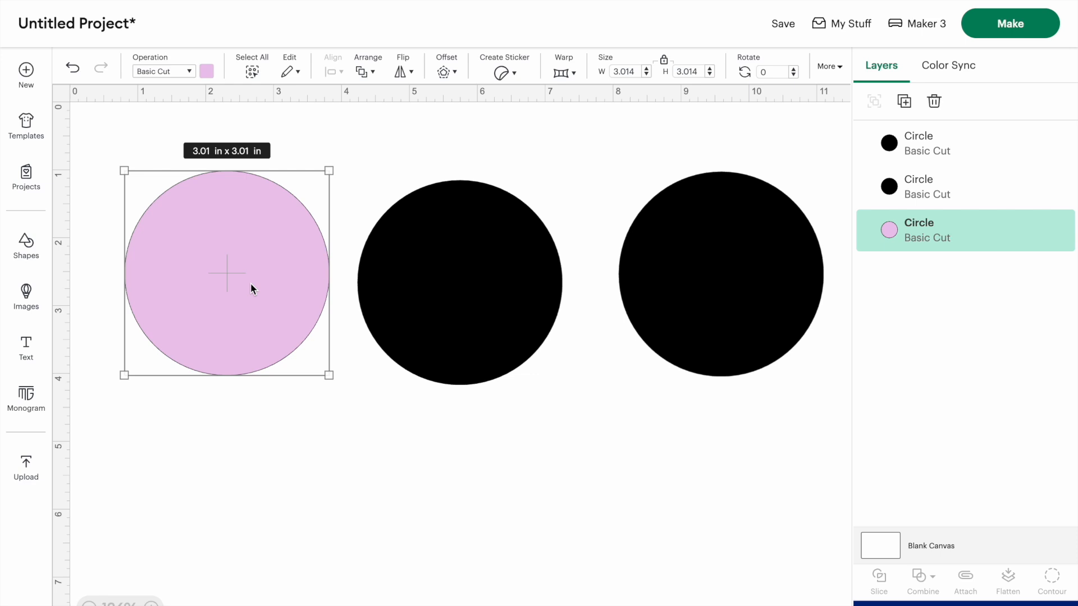
pyautogui.click(441, 308)
pyautogui.moveTo(443, 308); pyautogui.dragTo(436, 303)
pyautogui.click(168, 71)
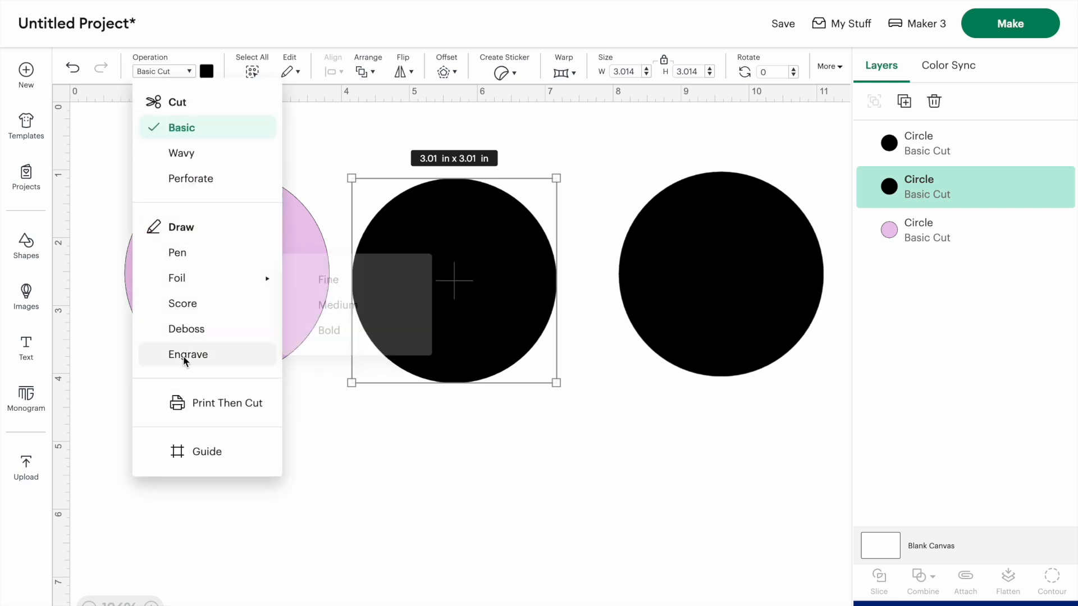
pyautogui.click(189, 403)
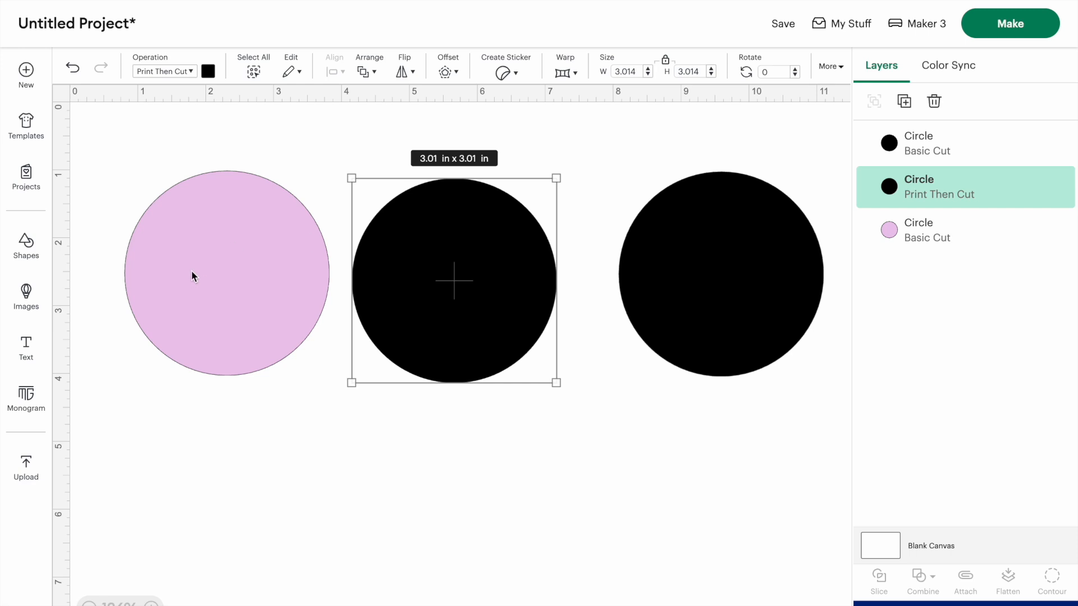
# Give the Print Then Cut circle the first circle's purple and adjust it to the custom shade #e0b3e2
pyautogui.click(210, 71)
pyautogui.click(221, 163)
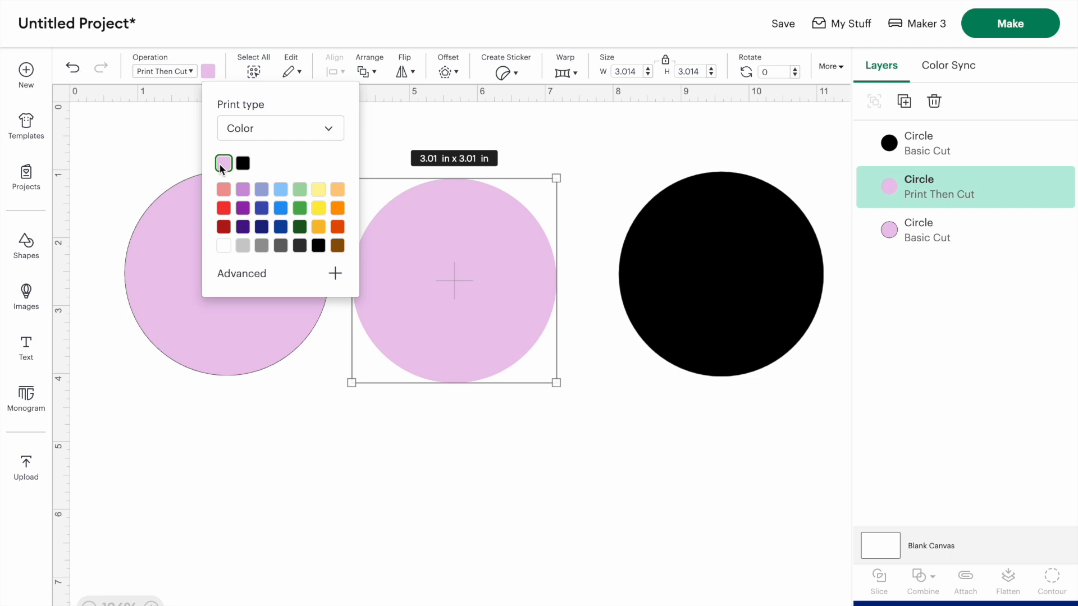
pyautogui.click(232, 272)
pyautogui.click(261, 321)
pyautogui.click(236, 288)
pyautogui.click(242, 298)
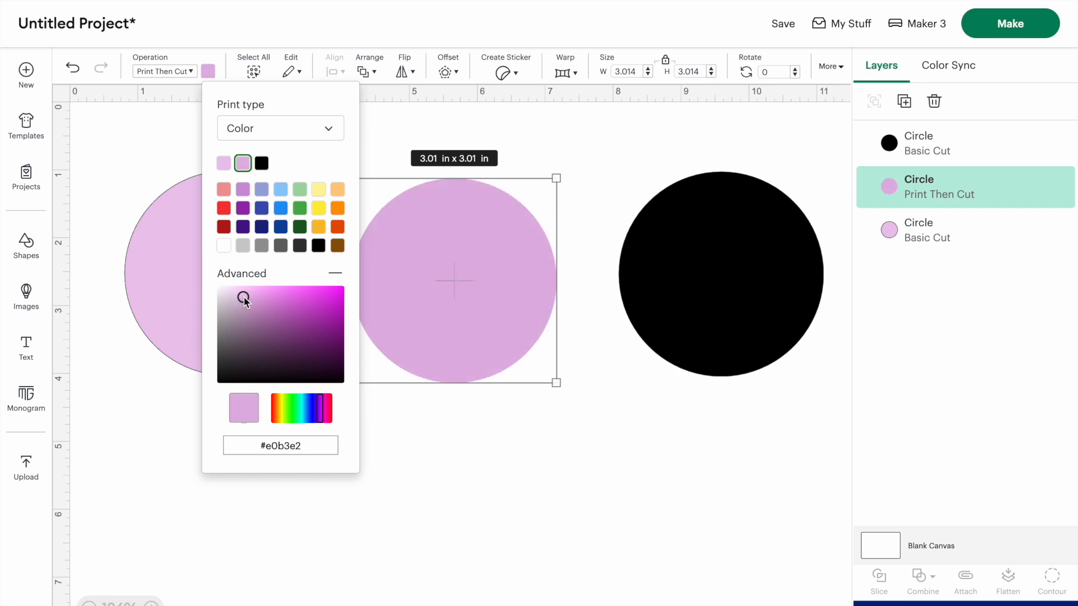
pyautogui.click(511, 419)
pyautogui.click(272, 258)
# Rearrange the row so the black circle sits in the middle, and delete the Print Then Cut circle at its right end
pyautogui.moveTo(420, 308); pyautogui.dragTo(419, 298)
pyautogui.click(452, 572)
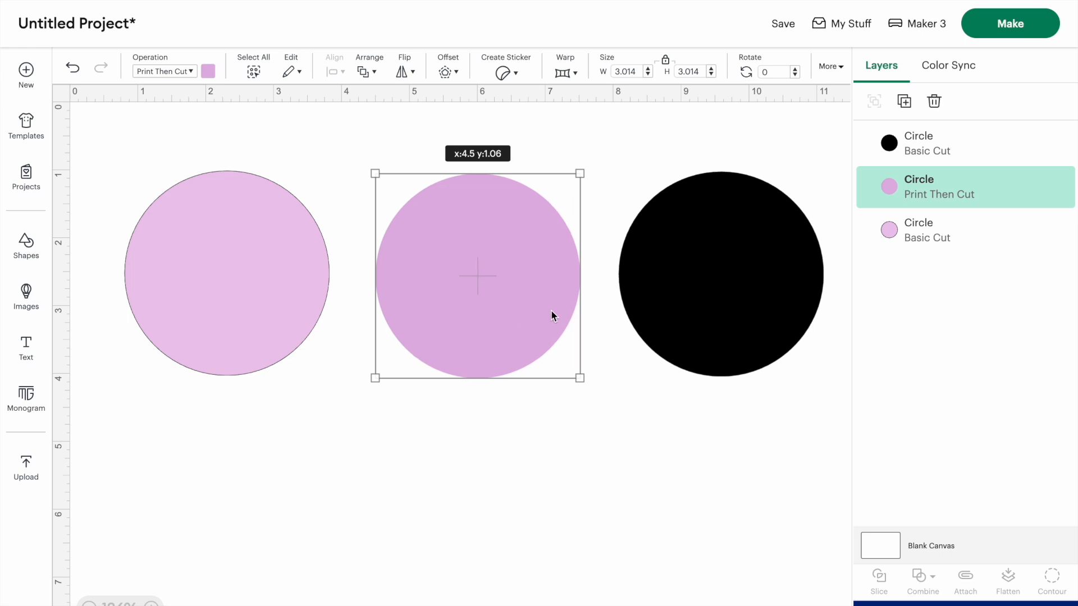
pyautogui.moveTo(551, 313); pyautogui.dragTo(567, 275)
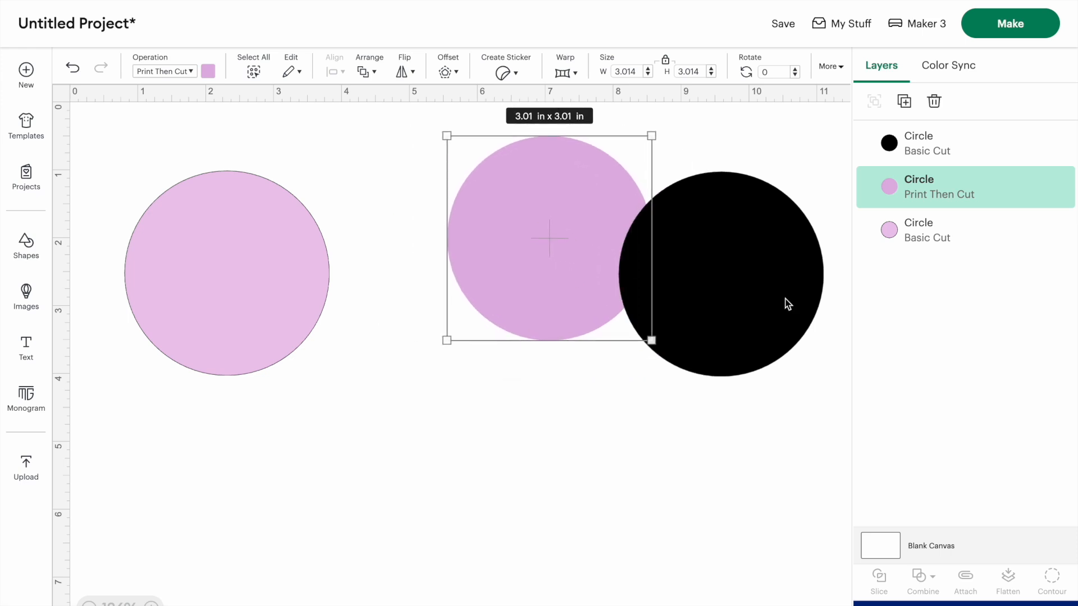
pyautogui.click(713, 275)
pyautogui.moveTo(765, 281); pyautogui.dragTo(455, 274)
pyautogui.moveTo(643, 251); pyautogui.dragTo(813, 248)
pyautogui.click(406, 240)
pyautogui.moveTo(406, 239); pyautogui.dragTo(520, 224)
pyautogui.moveTo(197, 243); pyautogui.dragTo(264, 233)
pyautogui.click(722, 234)
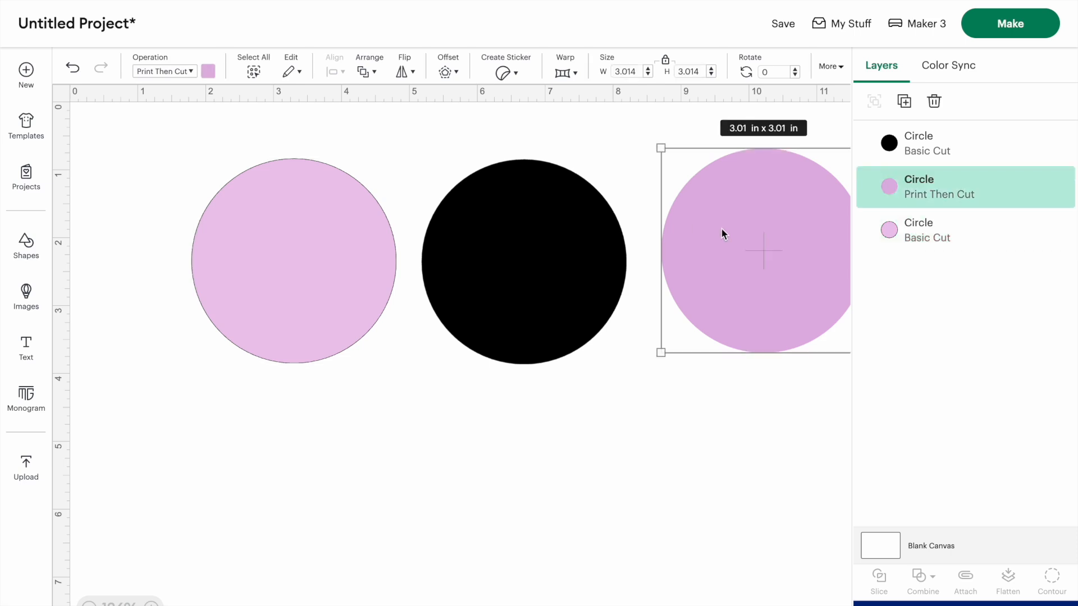
pyautogui.press('Delete')
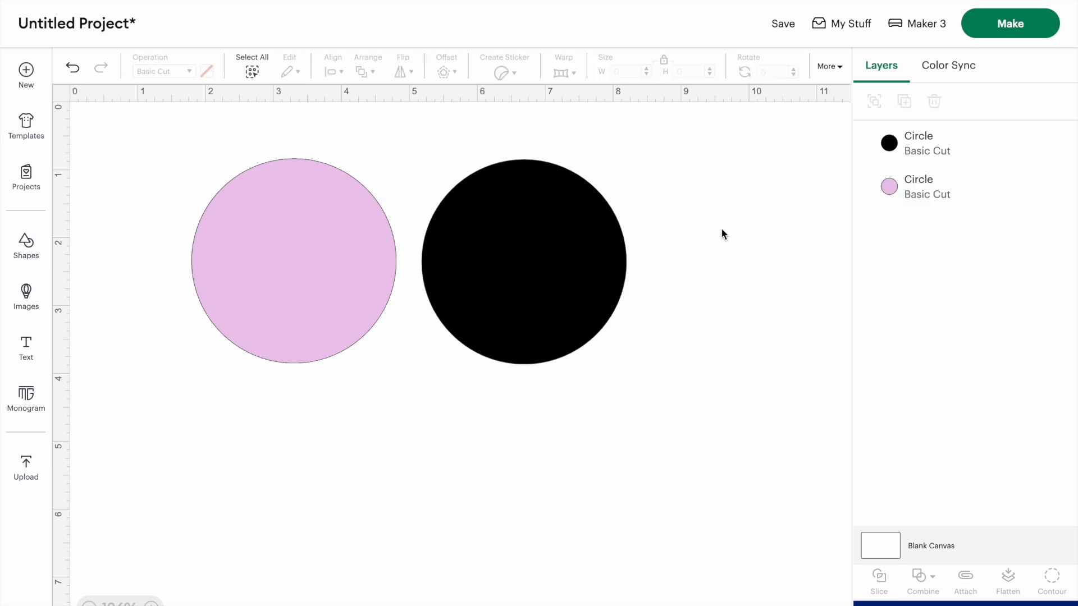
# Move the purple circle slightly down and shrink the black circle to about 1.49 in by 1.49 in
pyautogui.moveTo(585, 251); pyautogui.dragTo(587, 244)
pyautogui.moveTo(325, 246); pyautogui.dragTo(351, 294)
pyautogui.click(527, 305)
pyautogui.moveTo(628, 360); pyautogui.dragTo(526, 225)
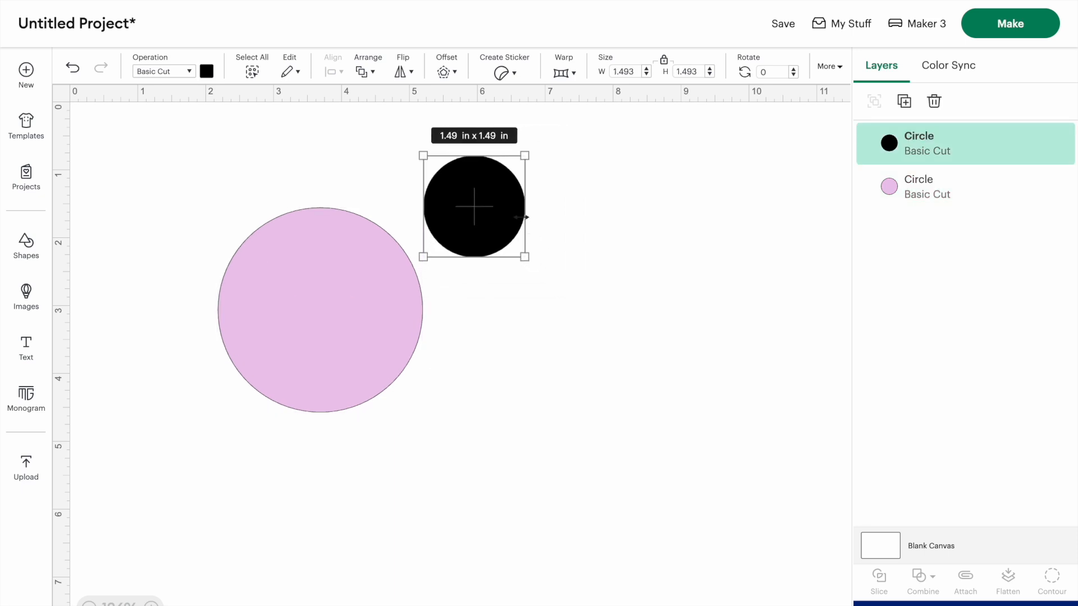
# Duplicate the purple circle and place the copy to the right of the black circle
pyautogui.click(325, 296)
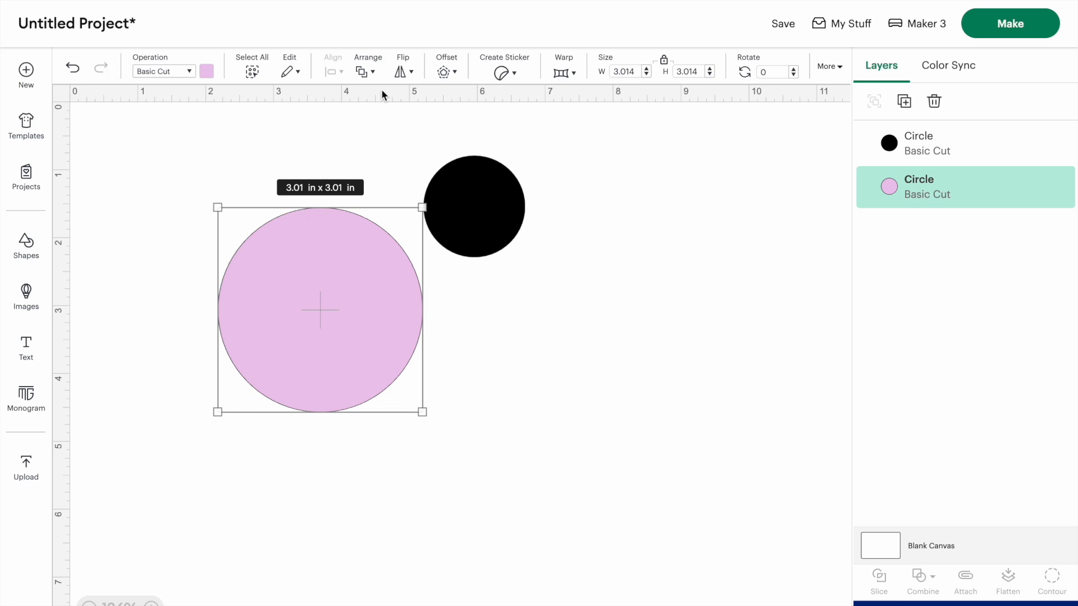
pyautogui.click(905, 102)
pyautogui.moveTo(373, 325); pyautogui.dragTo(734, 306)
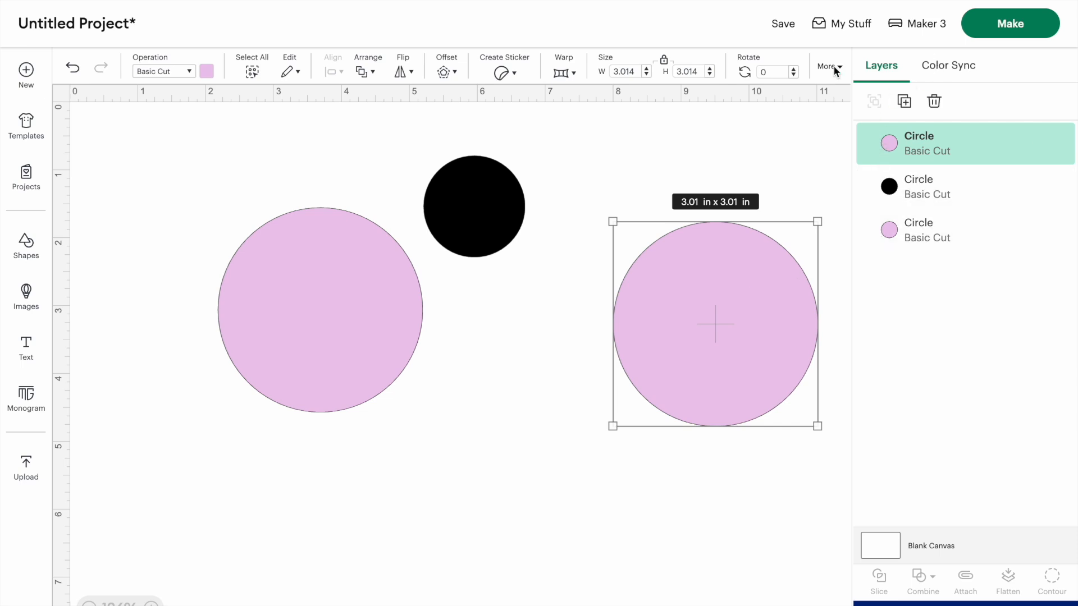
# Consolidate the black color group into #ECC6ED with Color Sync and undo the change
pyautogui.click(947, 66)
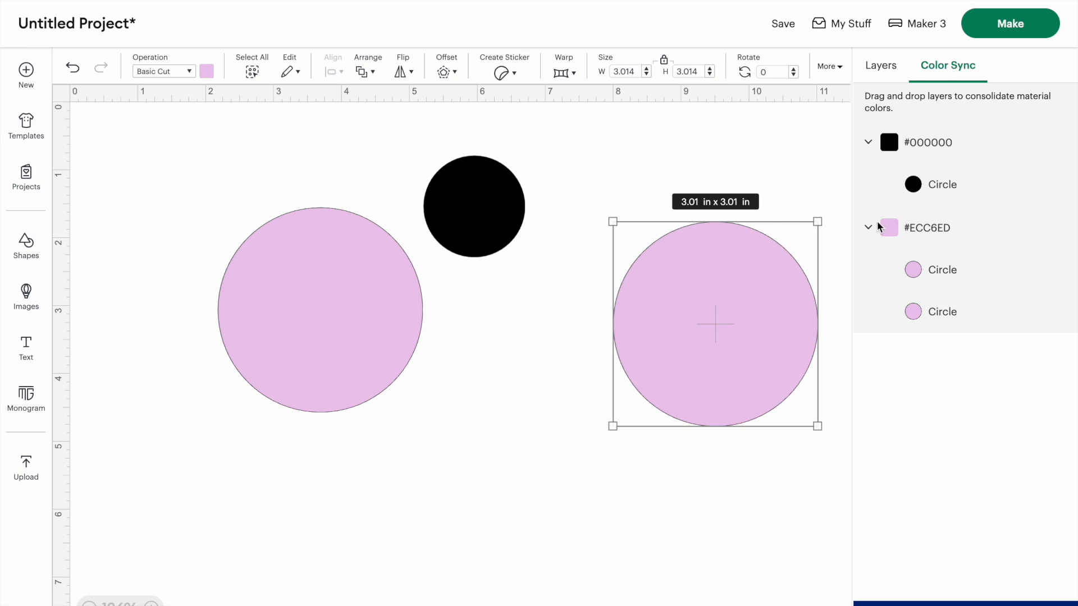
pyautogui.moveTo(891, 143); pyautogui.dragTo(882, 213)
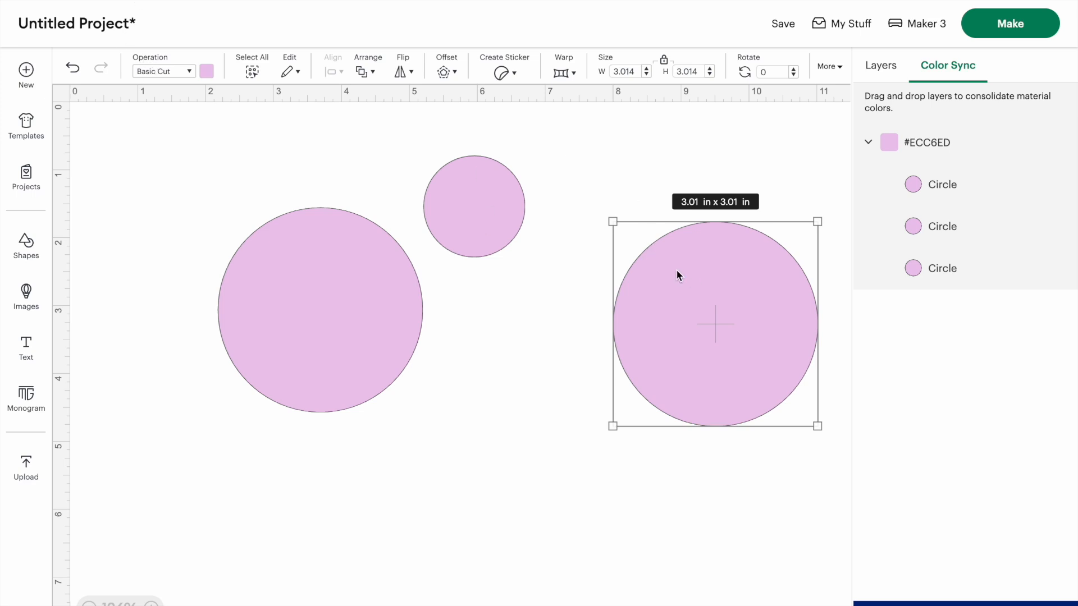
pyautogui.click(71, 69)
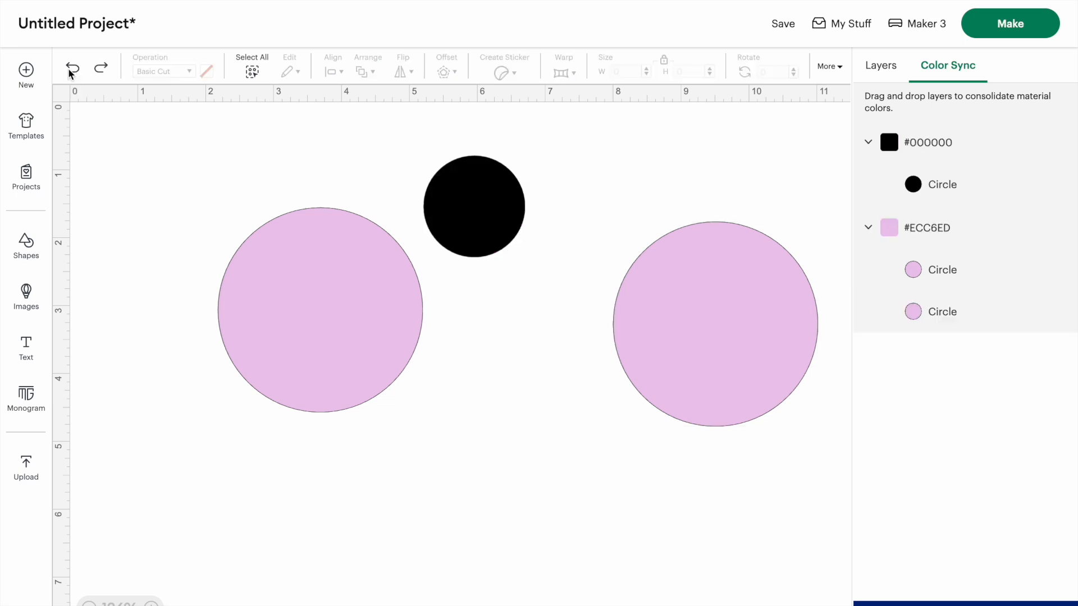
# Return to the layer list and reposition the left purple circle slightly lower, with the black circle near its upper right
pyautogui.moveTo(478, 220); pyautogui.dragTo(512, 213)
pyautogui.moveTo(273, 264); pyautogui.dragTo(299, 304)
pyautogui.click(738, 236)
pyautogui.click(881, 65)
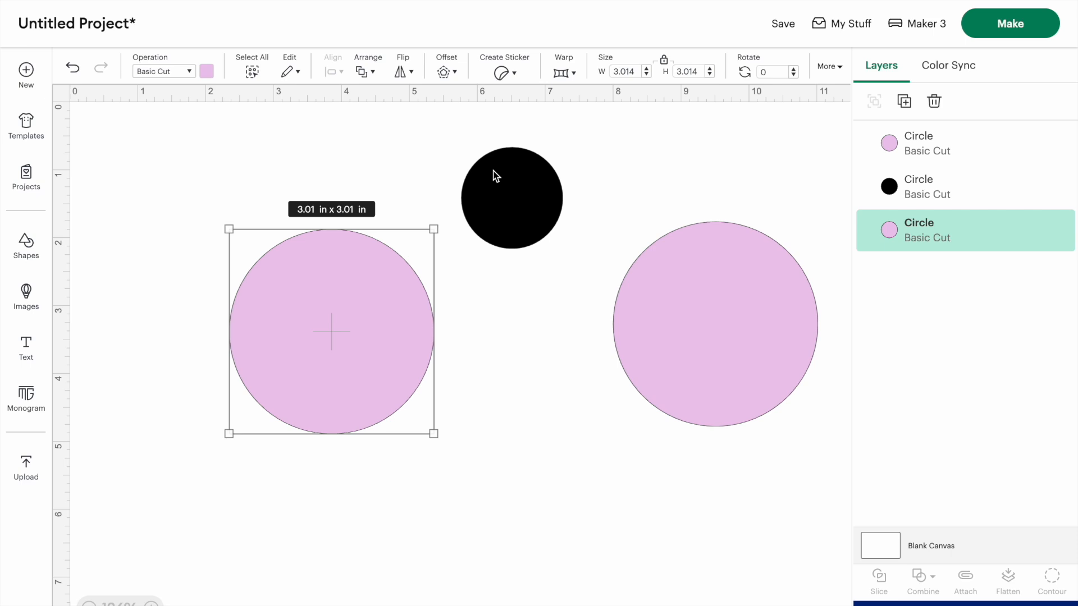
pyautogui.moveTo(527, 195); pyautogui.dragTo(493, 194)
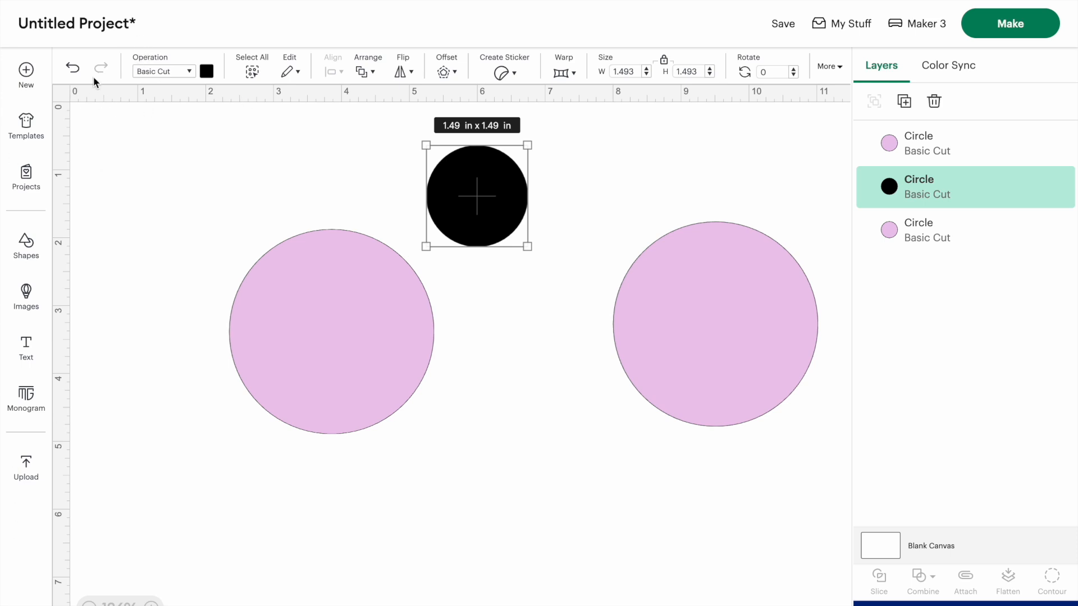
# Select and deselect all the circles, and view the editing options available for the left purple circle
pyautogui.click(252, 72)
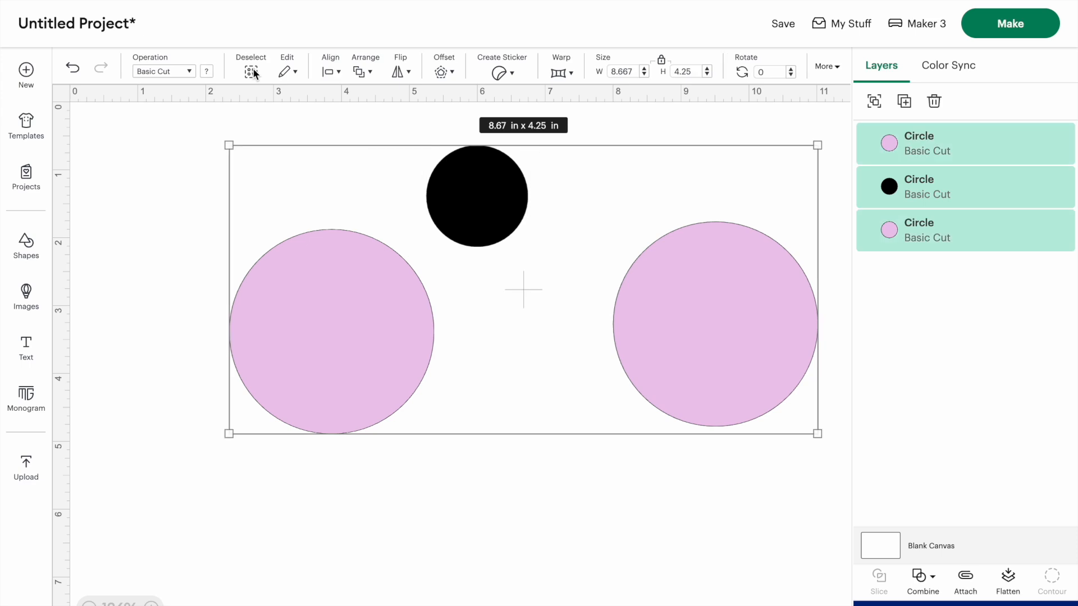
pyautogui.click(252, 72)
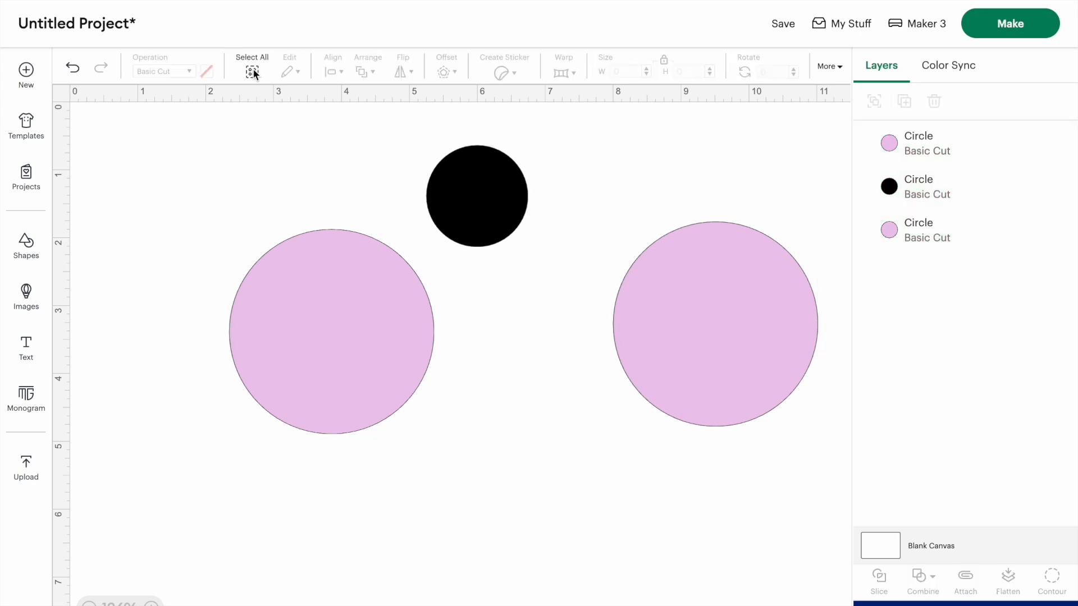
pyautogui.click(306, 349)
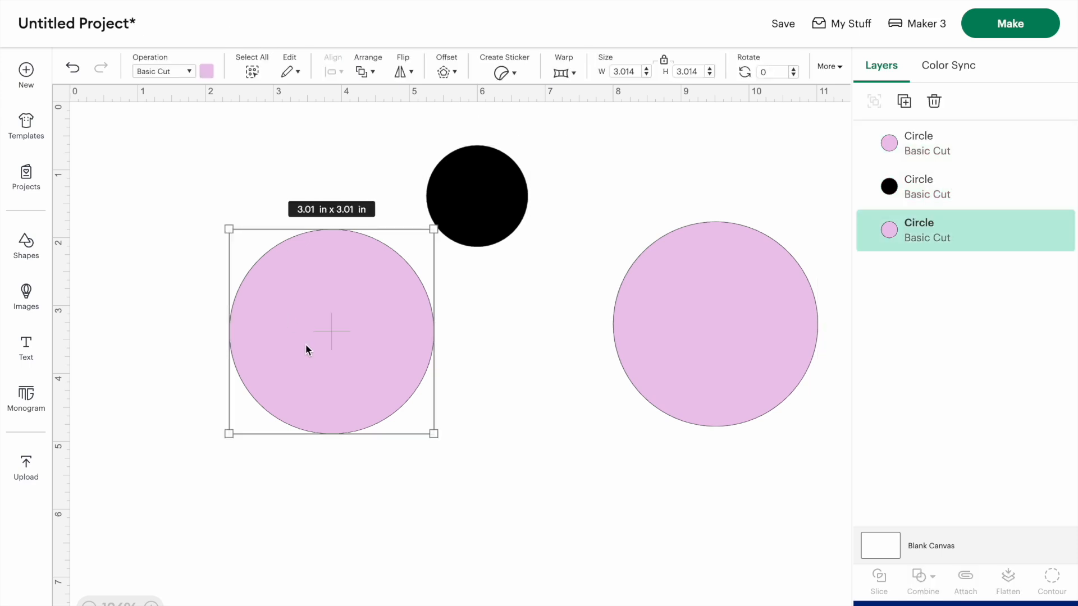
pyautogui.click(291, 72)
pyautogui.rightClick(298, 185)
pyautogui.click(298, 302)
pyautogui.rightClick(297, 305)
# Move the black circle over the left purple circle's edge and align the two with Center Horizontally and Center
pyautogui.moveTo(471, 192); pyautogui.dragTo(402, 212)
pyautogui.click(265, 179)
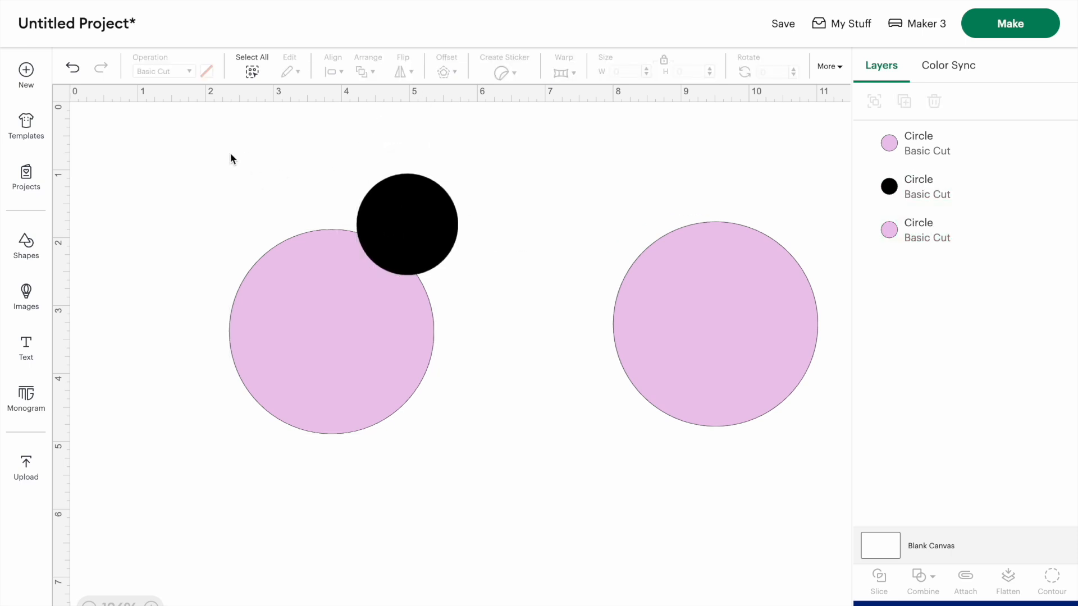
pyautogui.moveTo(230, 153); pyautogui.dragTo(473, 351)
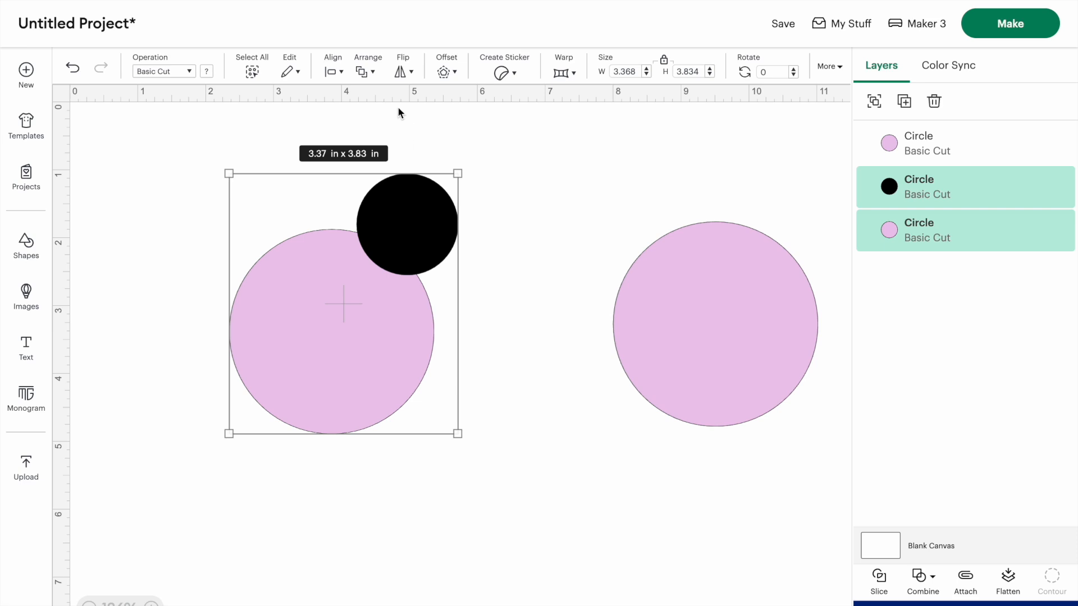
pyautogui.click(340, 70)
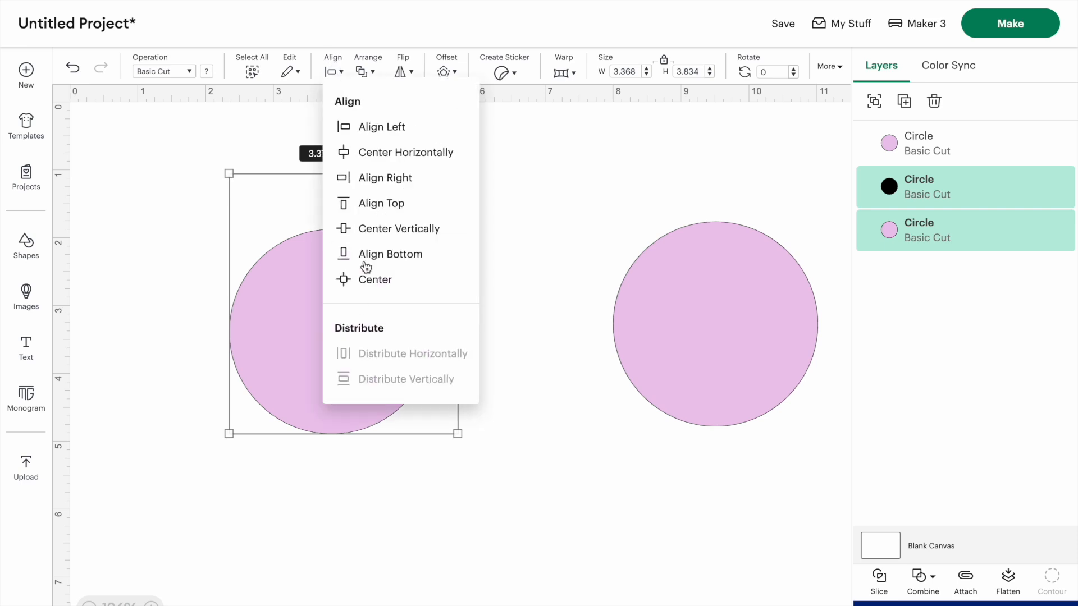
pyautogui.click(365, 153)
pyautogui.click(343, 71)
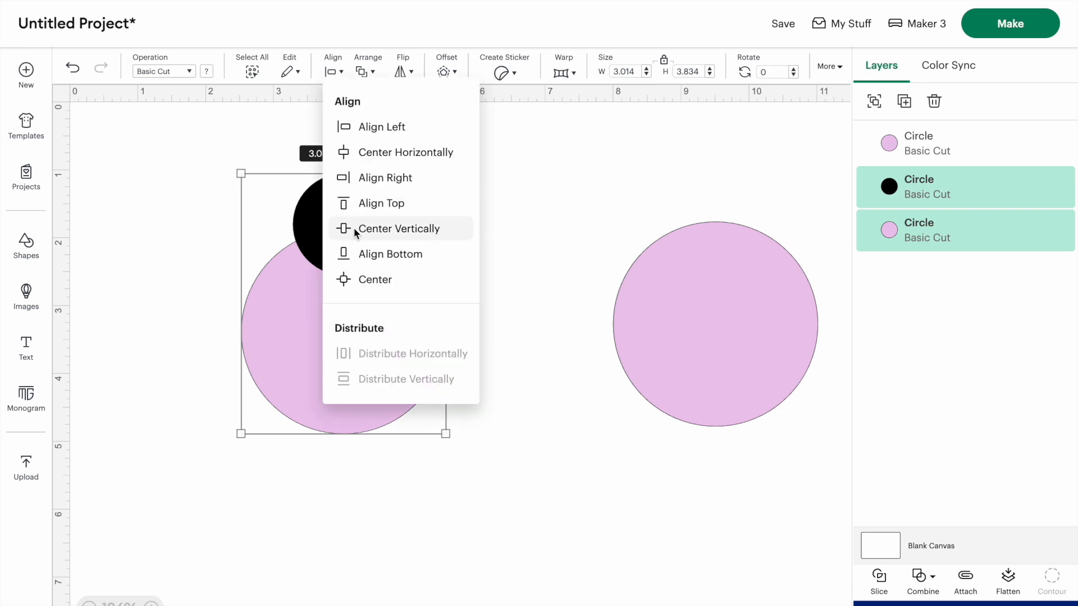
pyautogui.click(353, 280)
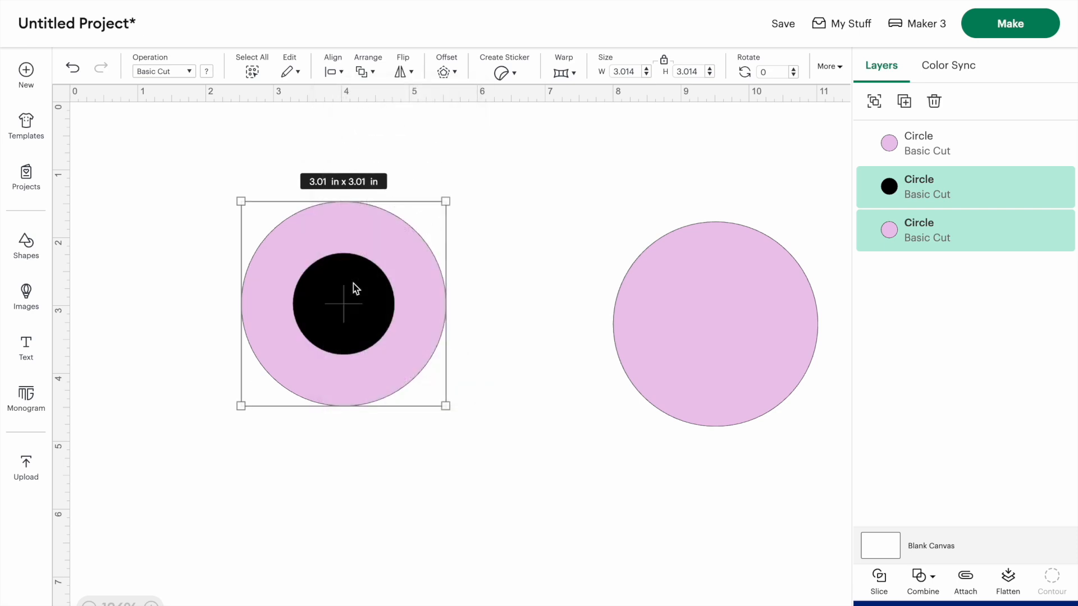
# Align the black and left purple circles along their top edges, and bring the pair to the front and send it backward again
pyautogui.click(340, 73)
pyautogui.click(343, 203)
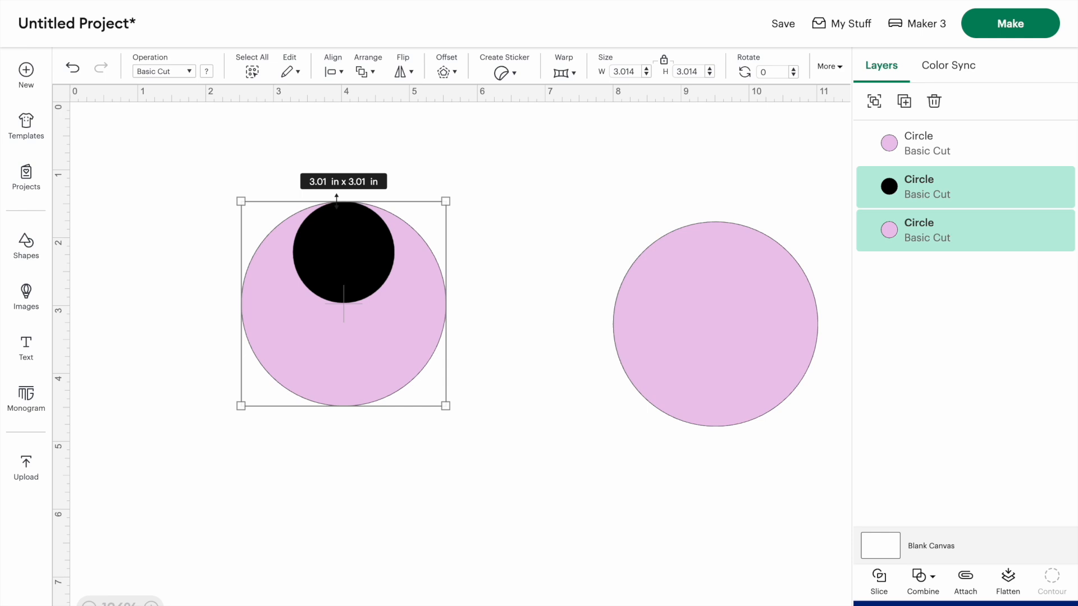
pyautogui.click(373, 73)
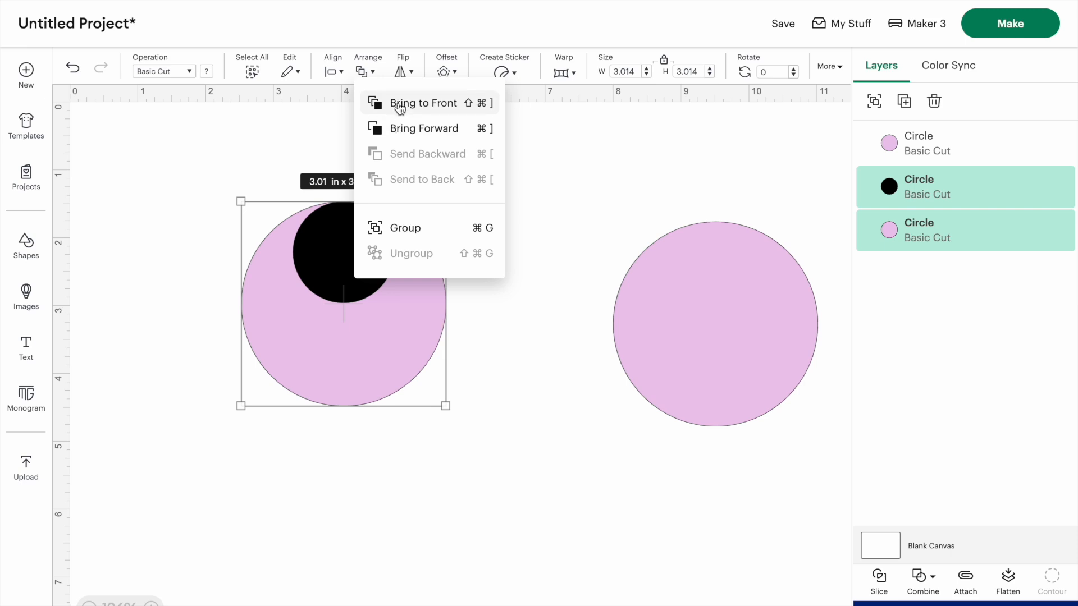
pyautogui.click(399, 105)
pyautogui.click(363, 72)
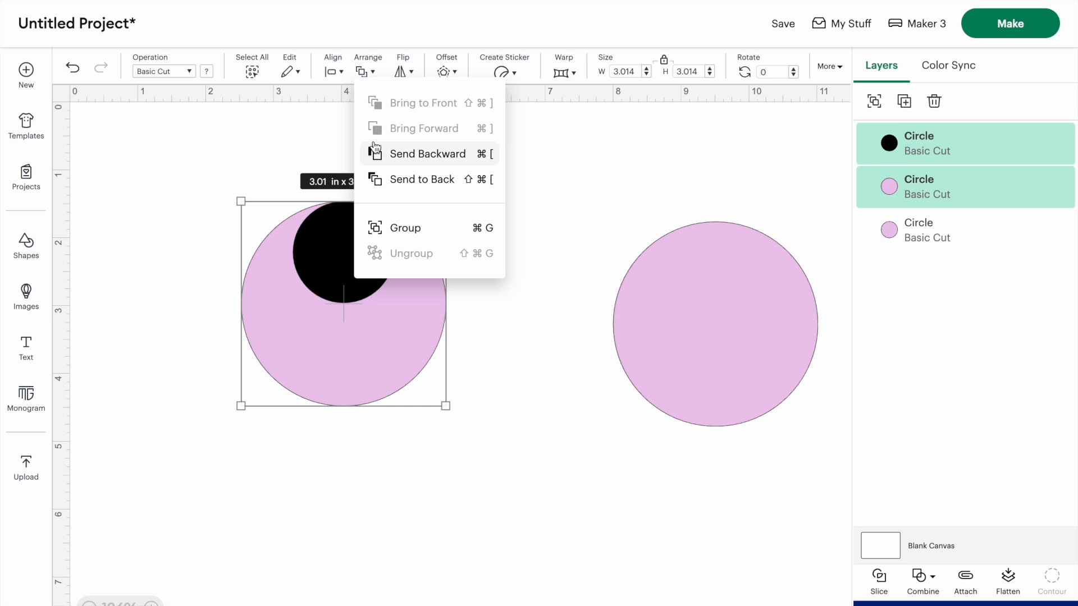
pyautogui.click(375, 155)
# Select only the black circle and send it backward so that it sits behind the left purple circle
pyautogui.click(280, 153)
pyautogui.click(349, 262)
pyautogui.click(374, 74)
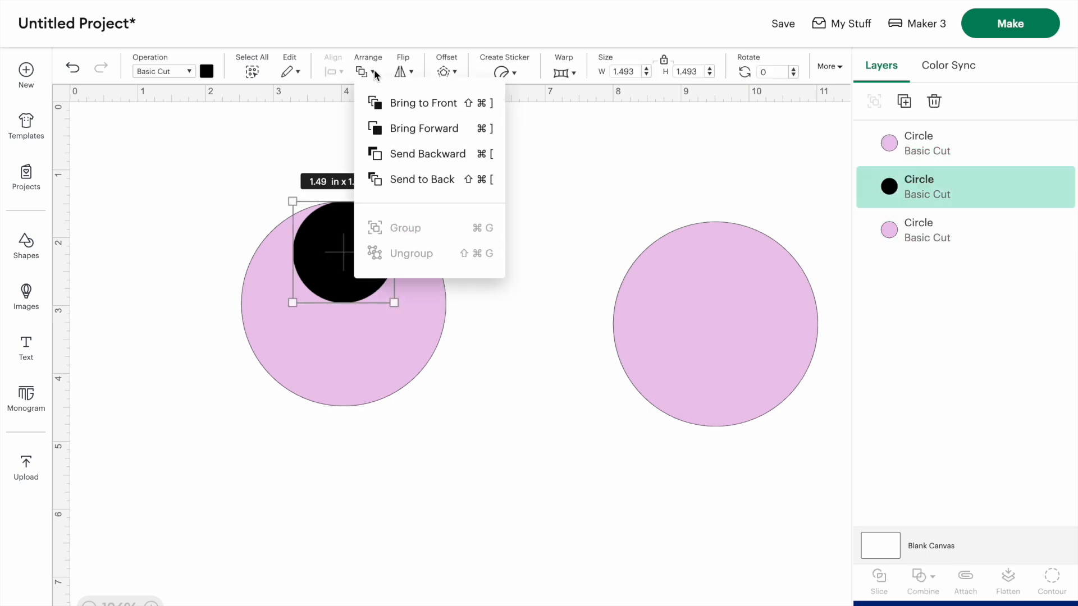
pyautogui.click(376, 150)
pyautogui.click(192, 198)
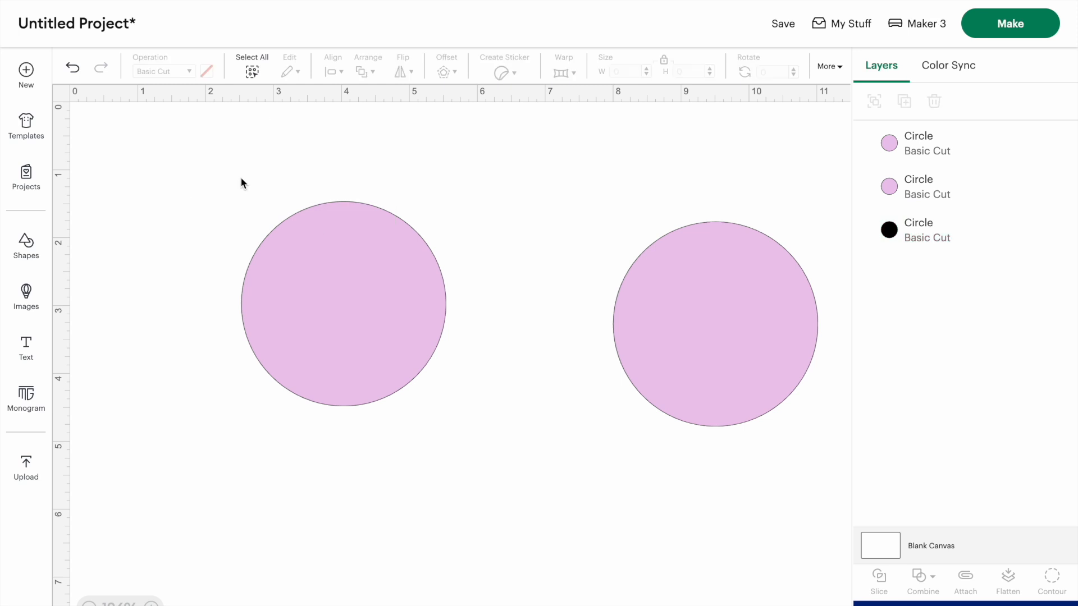
# Bring the hidden black circle to the front and move it off the purple circle, to its upper left
pyautogui.rightClick(323, 243)
pyautogui.click(370, 315)
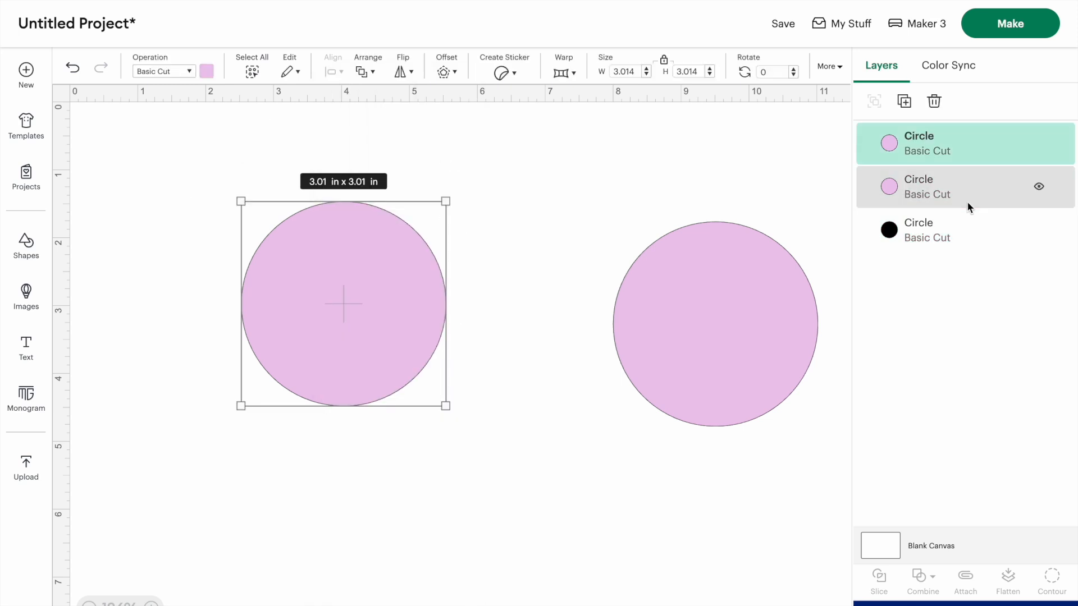
pyautogui.click(948, 236)
pyautogui.rightClick(948, 236)
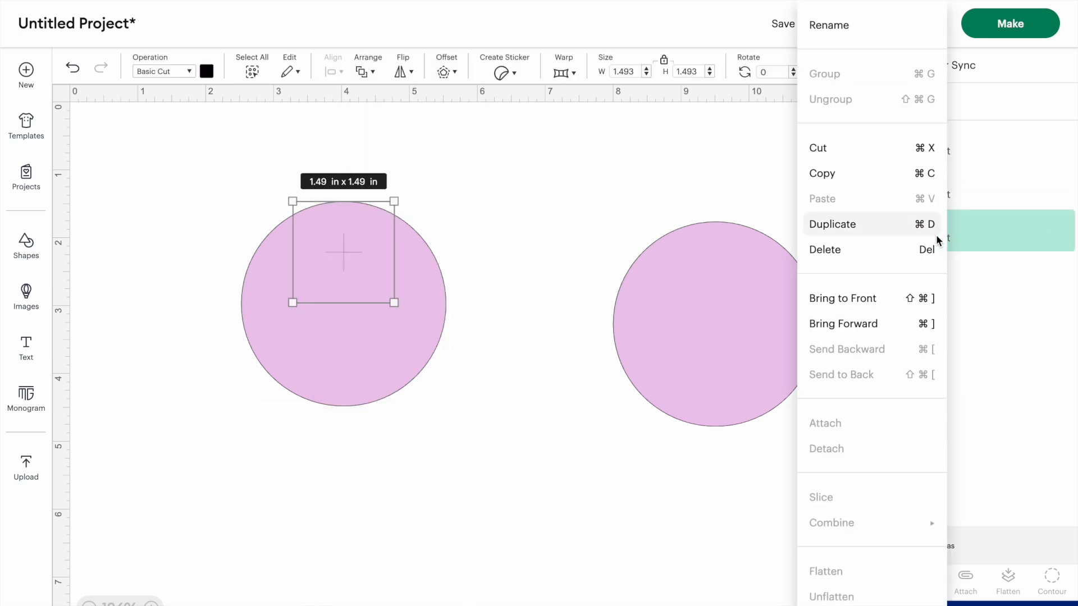
pyautogui.click(831, 303)
pyautogui.click(457, 188)
pyautogui.click(345, 236)
pyautogui.moveTo(345, 236); pyautogui.dragTo(198, 173)
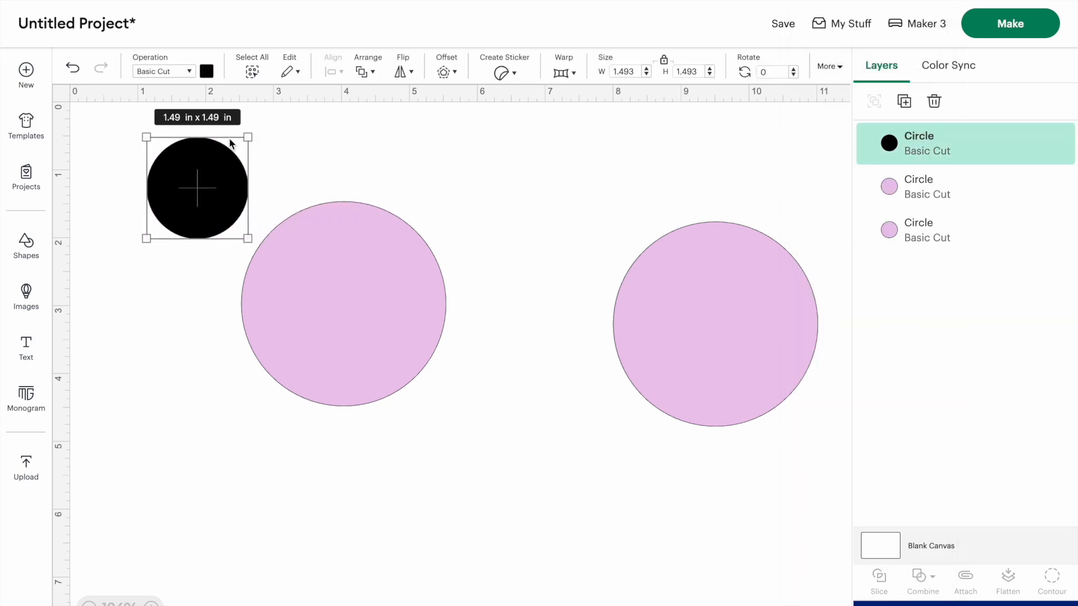
# Move the left purple circle slightly down and right, and create a 0.25 in offset with rounded corners around it
pyautogui.click(411, 74)
pyautogui.click(462, 145)
pyautogui.moveTo(301, 299); pyautogui.dragTo(347, 327)
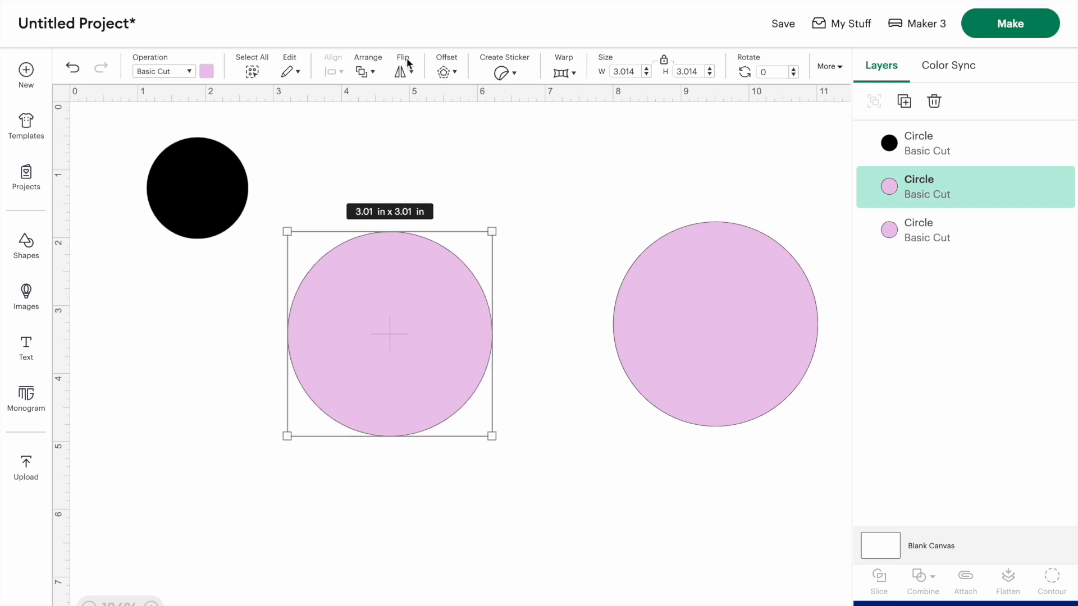
pyautogui.click(447, 72)
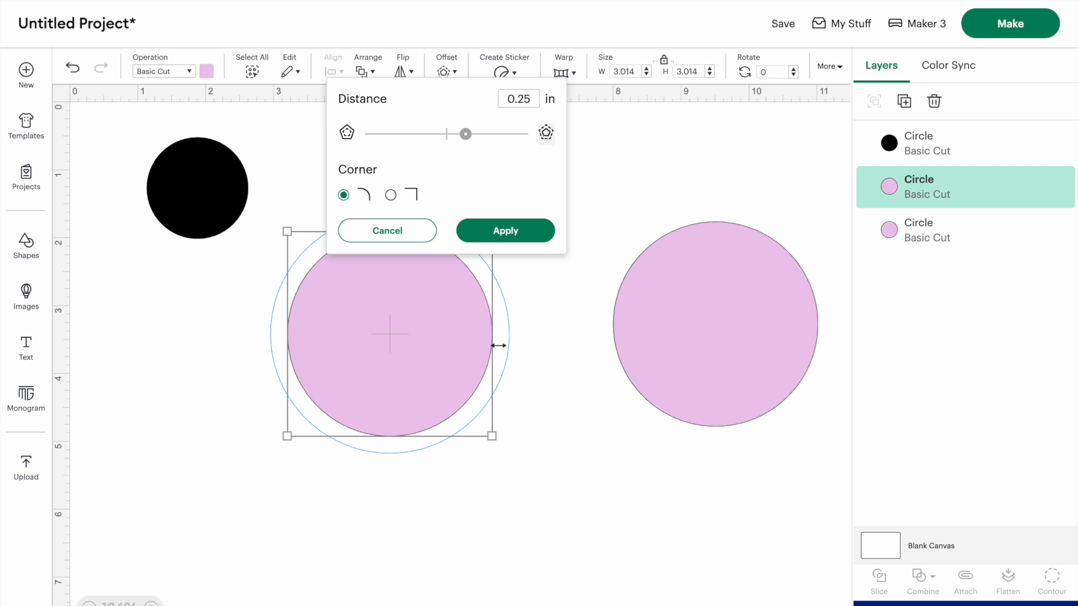
pyautogui.click(501, 245)
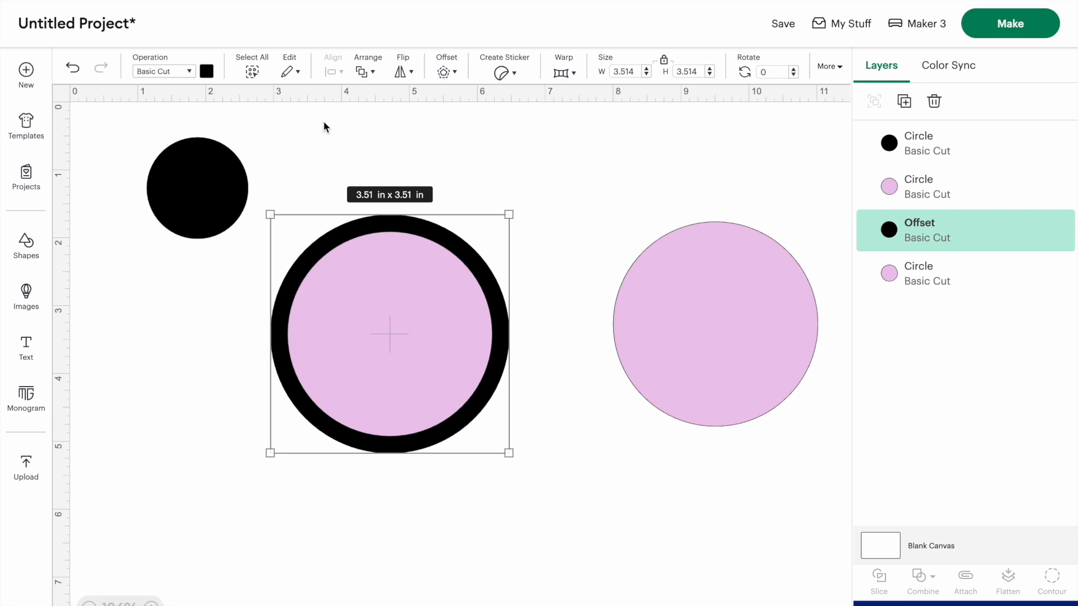
# Move the purple circle off its black offset, delete the offset, and place the circle back near the black circle
pyautogui.click(315, 151)
pyautogui.click(356, 337)
pyautogui.moveTo(355, 337); pyautogui.dragTo(402, 480)
pyautogui.click(356, 247)
pyautogui.press('Delete')
pyautogui.moveTo(390, 415); pyautogui.dragTo(303, 262)
# View the Create Sticker feature for the left purple circle and close it
pyautogui.click(511, 74)
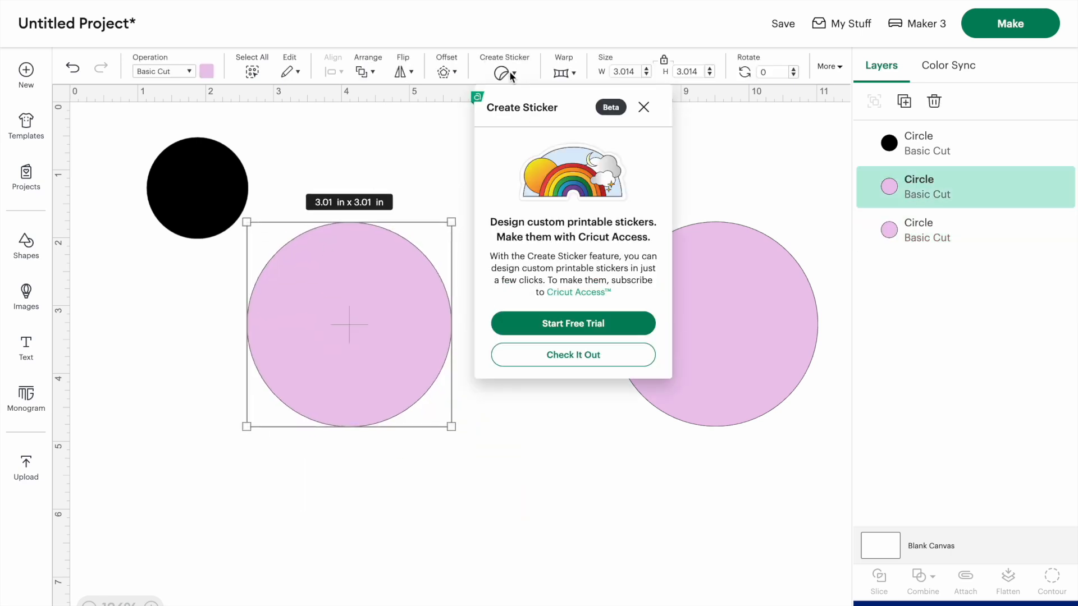
pyautogui.click(401, 144)
# Shift the left purple circle slightly right, apply Warp style 1 to it, and undo the warp
pyautogui.moveTo(343, 271); pyautogui.dragTo(369, 262)
pyautogui.click(561, 74)
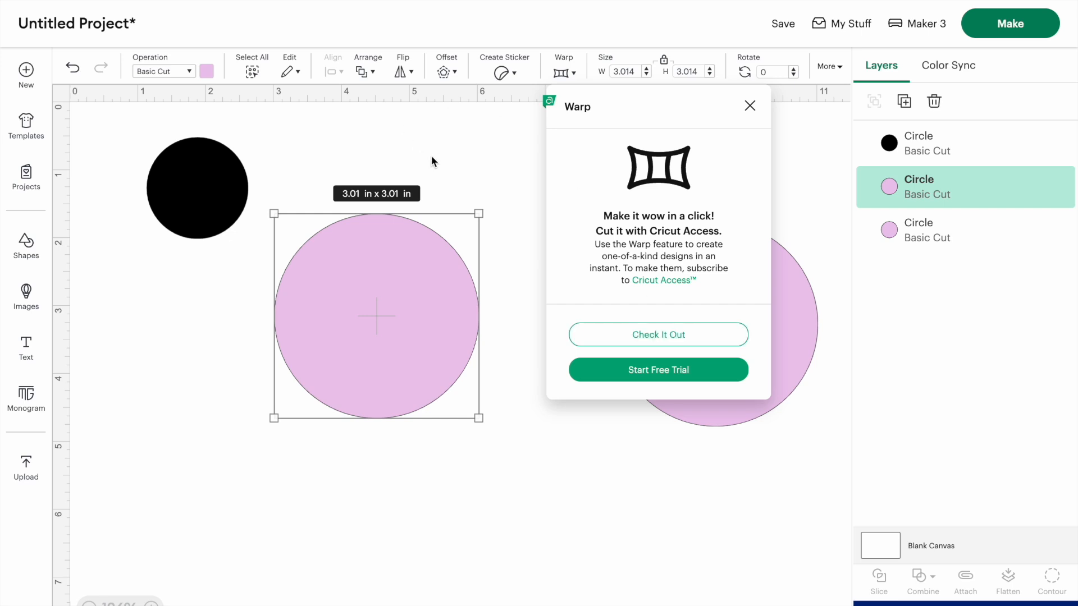
pyautogui.click(608, 343)
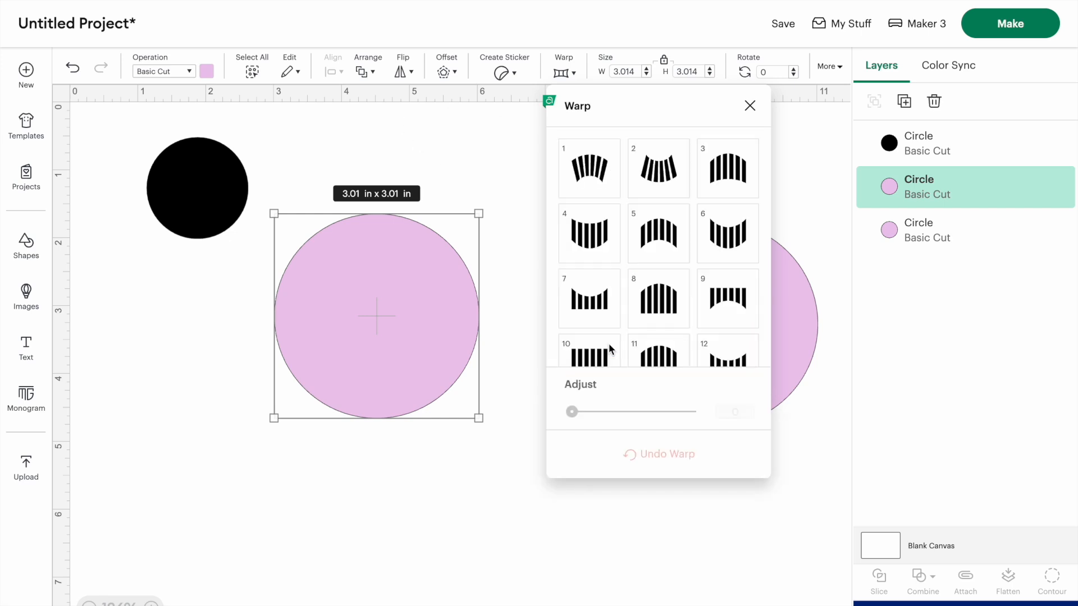
pyautogui.click(589, 161)
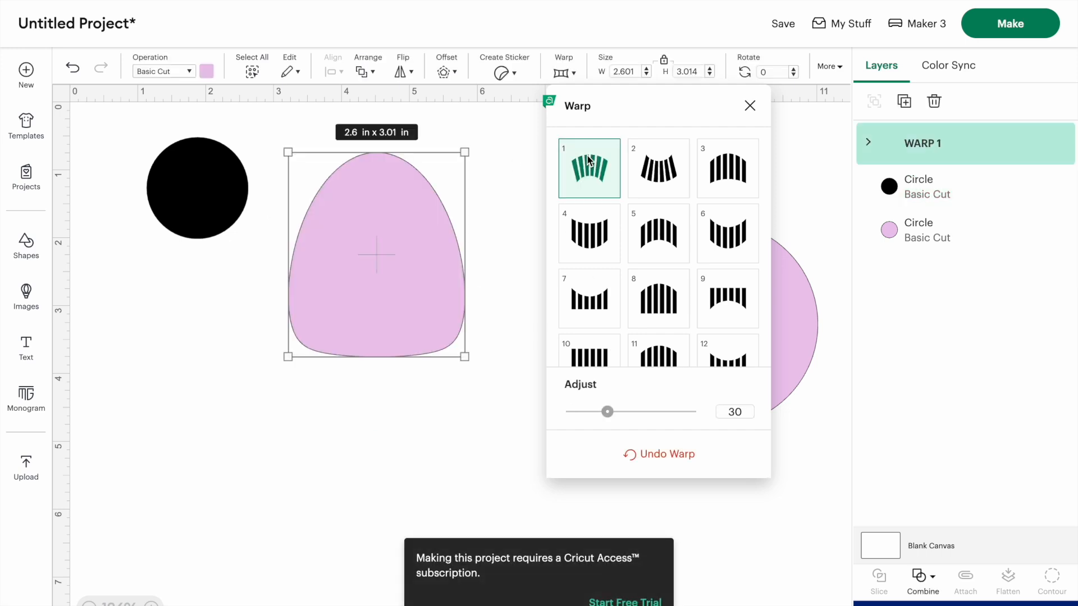
pyautogui.click(73, 67)
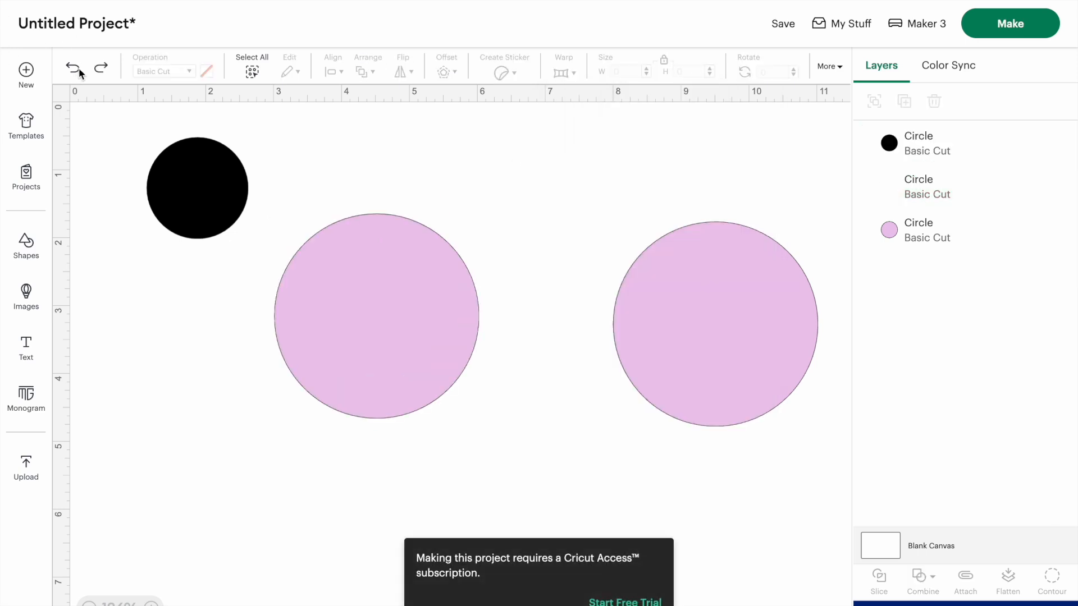
# View the position settings and the available combining tools for the left purple circle, and deselect it
pyautogui.click(399, 319)
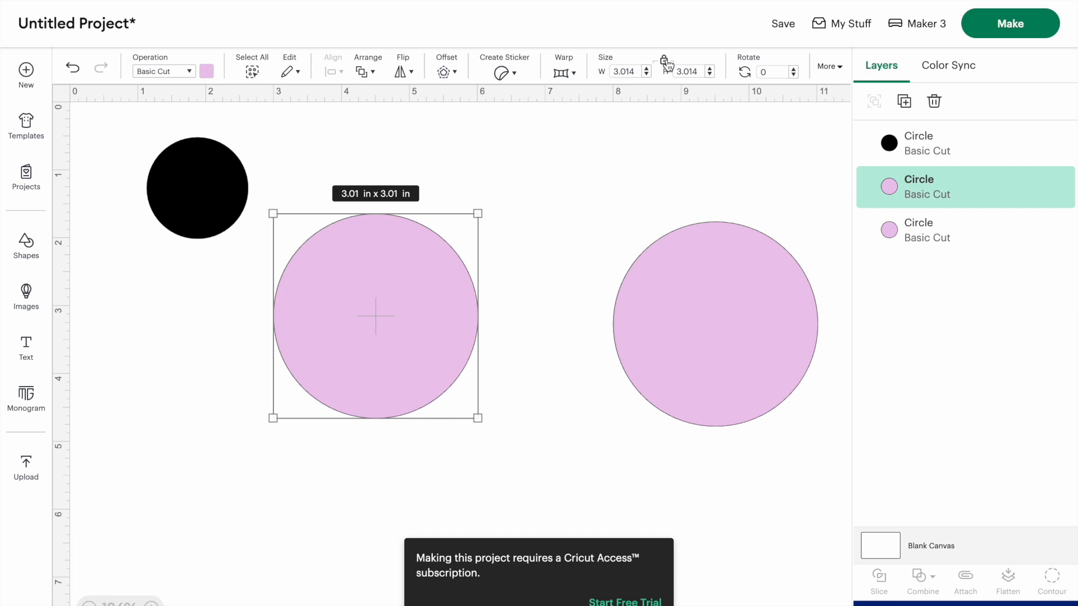
pyautogui.click(830, 66)
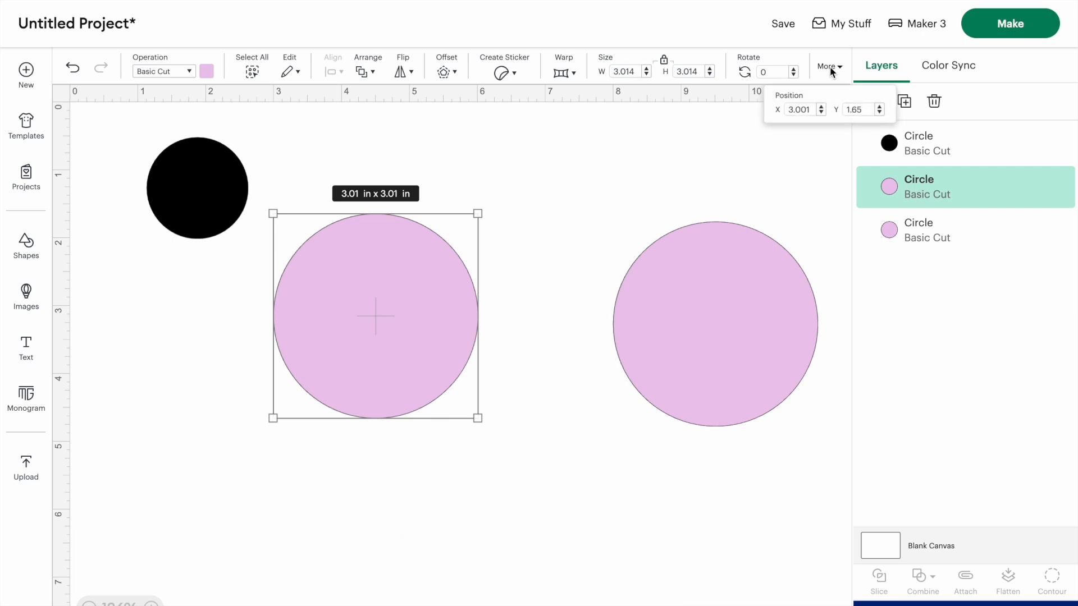
pyautogui.click(669, 179)
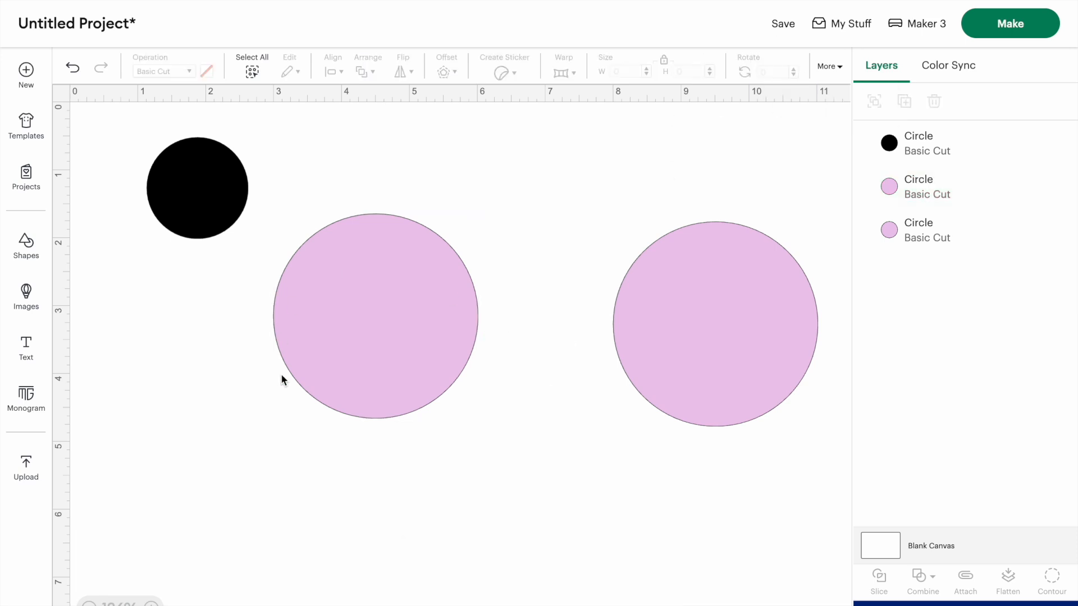
pyautogui.click(322, 383)
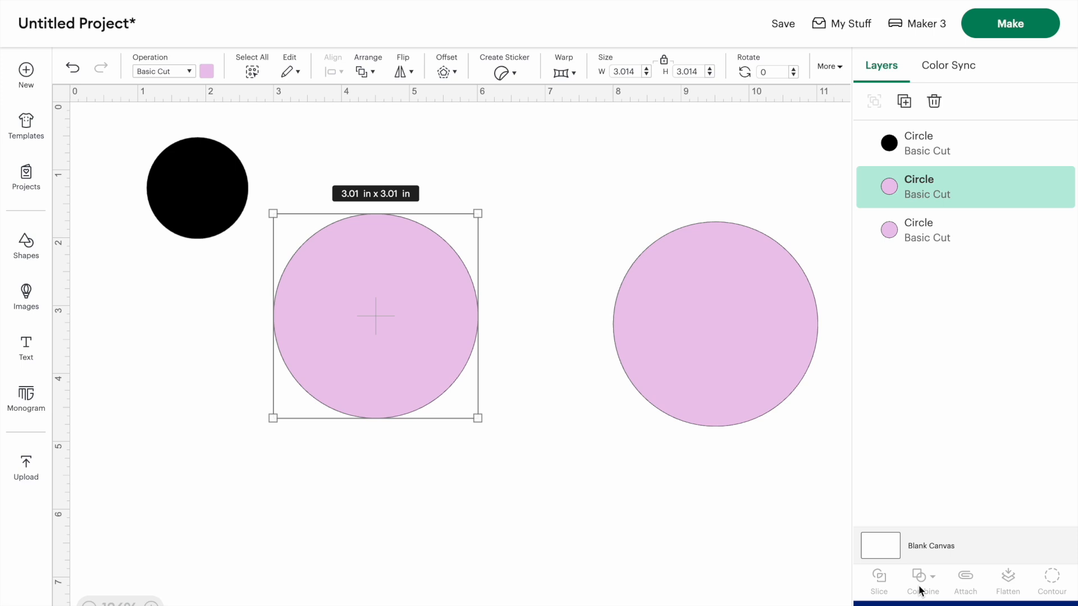
pyautogui.click(171, 252)
# Enlarge the black circle to about 1.6 in and place it over the upper-left edge of the left purple circle
pyautogui.moveTo(194, 195); pyautogui.dragTo(163, 247)
pyautogui.moveTo(378, 405); pyautogui.dragTo(372, 426)
pyautogui.click(159, 222)
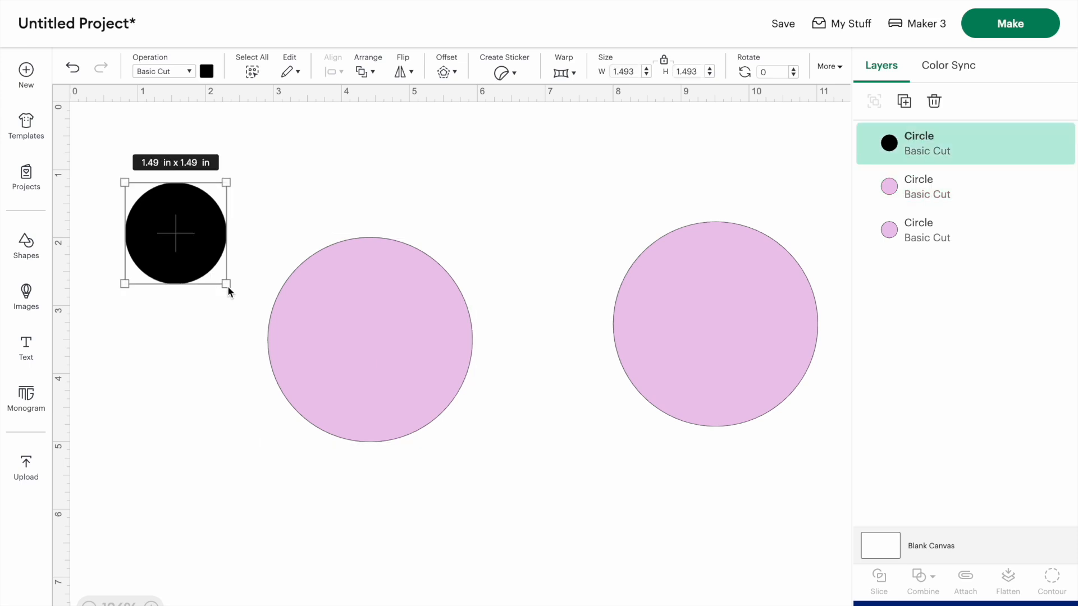
pyautogui.moveTo(227, 285); pyautogui.dragTo(235, 292)
pyautogui.moveTo(160, 234); pyautogui.dragTo(252, 236)
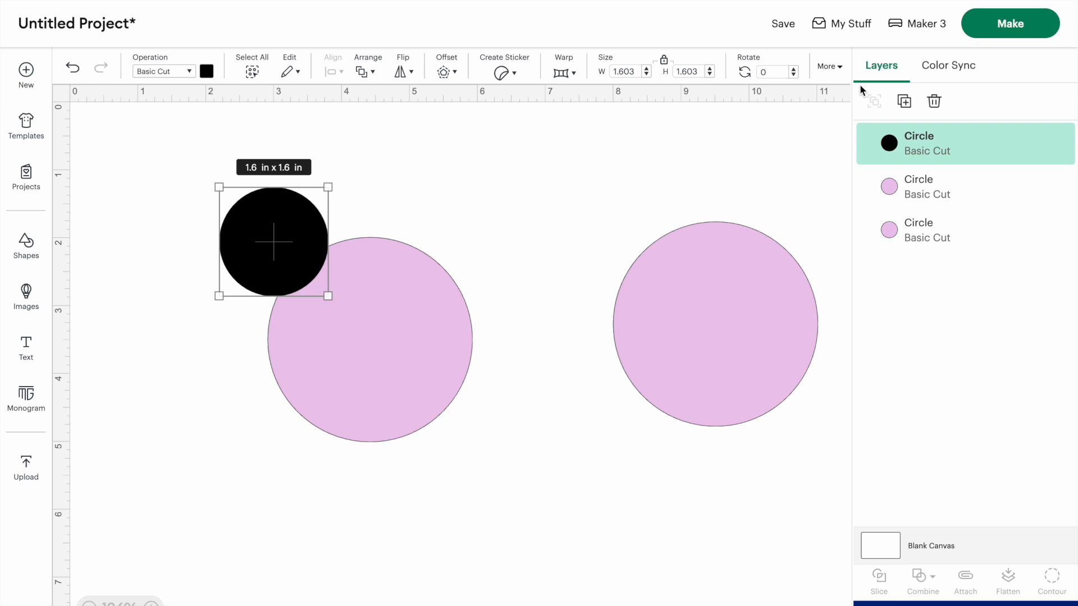
# Duplicate the black circle seven times
pyautogui.click(905, 101)
pyautogui.click(905, 101)
pyautogui.click(905, 101)
pyautogui.click(905, 102)
pyautogui.click(905, 102)
pyautogui.click(905, 102)
pyautogui.click(905, 103)
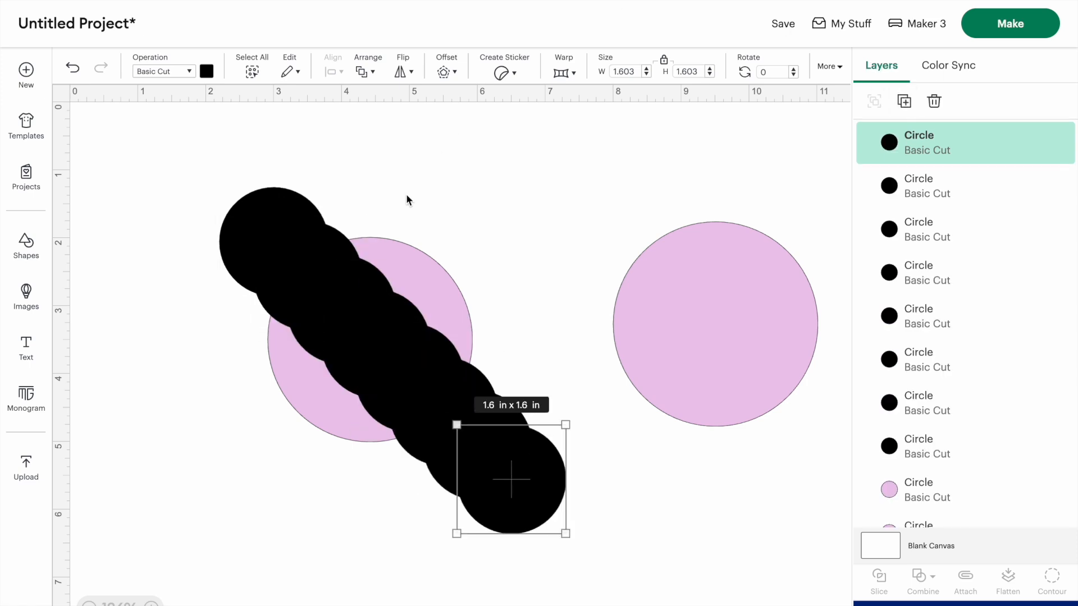
# Arrange five black duplicates as petals on the purple circle's top, upper-right, left, lower-left and right edges
pyautogui.moveTo(305, 251); pyautogui.dragTo(366, 191)
pyautogui.moveTo(337, 330); pyautogui.dragTo(427, 248)
pyautogui.moveTo(320, 306); pyautogui.dragTo(226, 356)
pyautogui.moveTo(388, 357); pyautogui.dragTo(281, 409)
pyautogui.moveTo(422, 369); pyautogui.dragTo(476, 308)
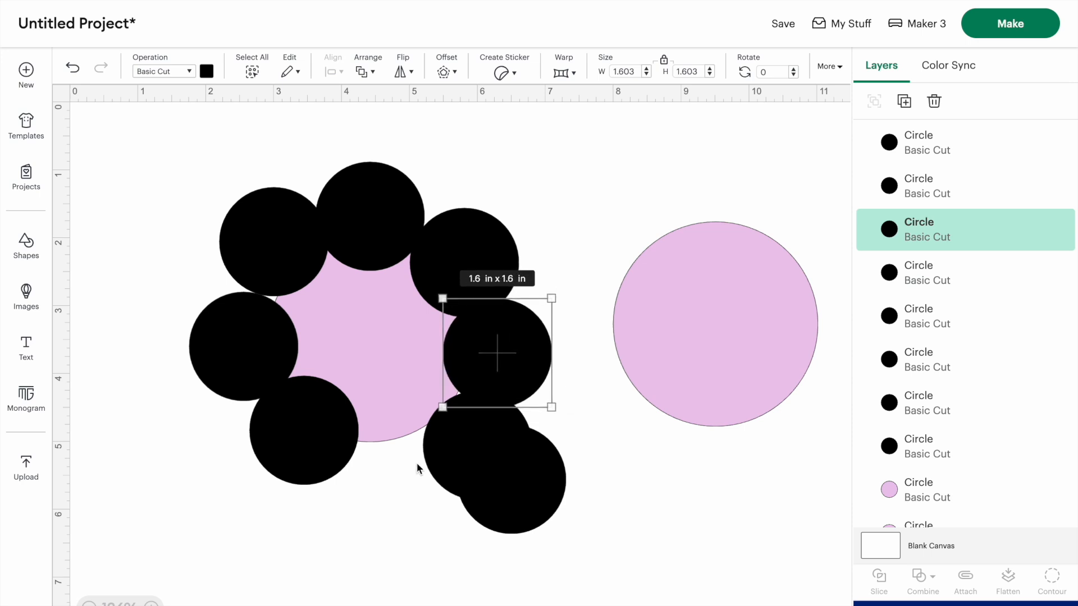
# Place a black petal at the purple circle's lower right, adjust the side petals, and move the spare black circle away to the lower right
pyautogui.click(421, 459)
pyautogui.moveTo(422, 459); pyautogui.dragTo(345, 486)
pyautogui.moveTo(450, 430); pyautogui.dragTo(389, 418)
pyautogui.moveTo(484, 317); pyautogui.dragTo(479, 323)
pyautogui.moveTo(528, 513); pyautogui.dragTo(659, 583)
pyautogui.moveTo(261, 363); pyautogui.dragTo(259, 360)
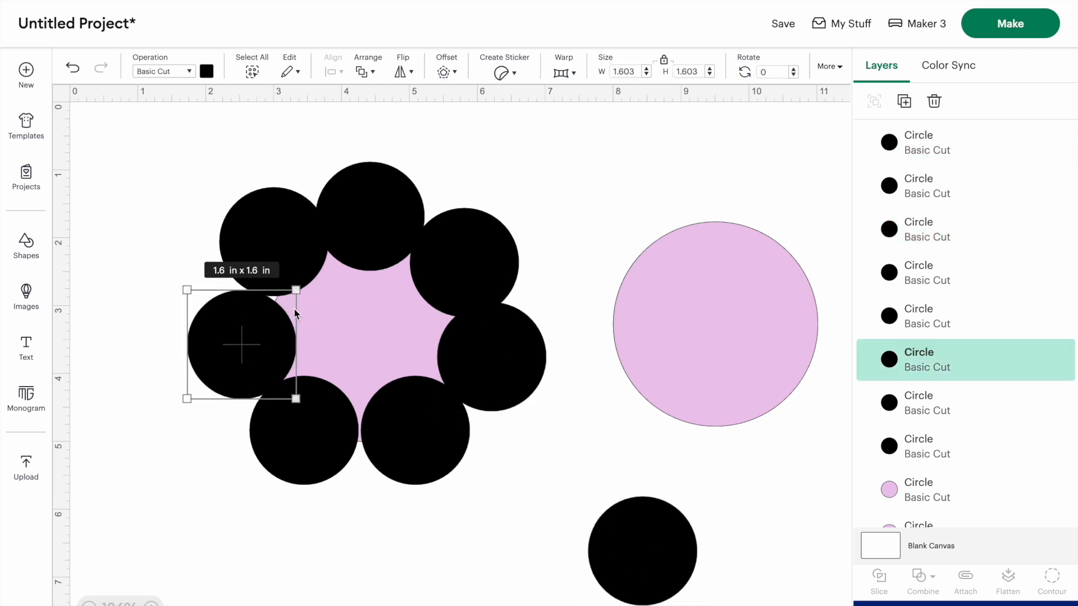
# Fine-tune the flower by nudging the upper-left petal slightly down and the left petal slightly right
pyautogui.click(362, 308)
pyautogui.moveTo(472, 442); pyautogui.dragTo(440, 414)
pyautogui.moveTo(379, 322)
pyautogui.mouseDown()
pyautogui.moveTo(408, 332)
pyautogui.moveTo(383, 324)
pyautogui.mouseUp()
pyautogui.moveTo(440, 409); pyautogui.dragTo(454, 418)
pyautogui.click(193, 119)
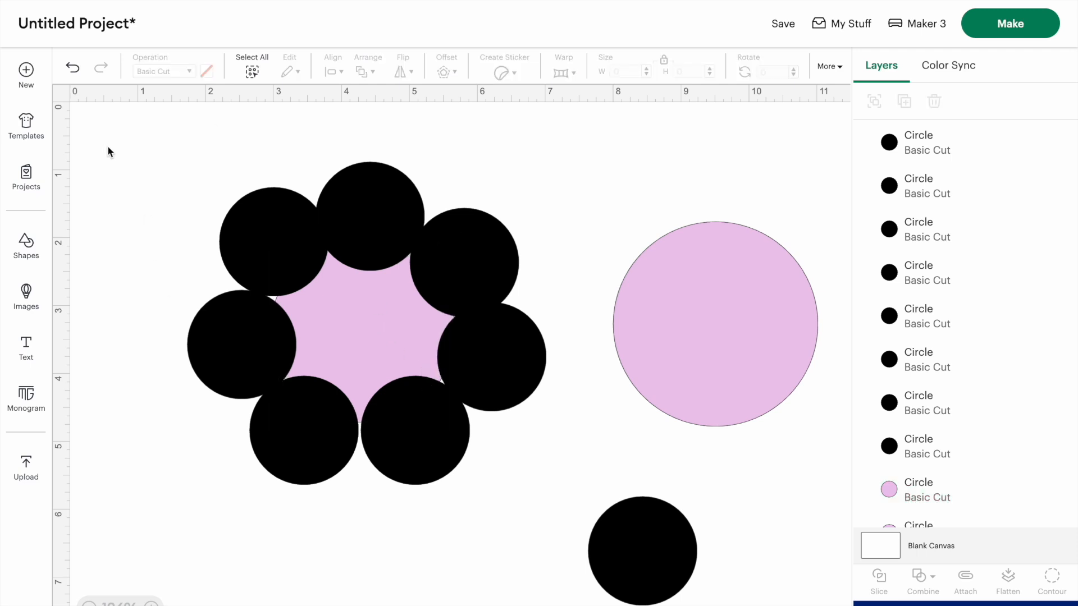
pyautogui.moveTo(237, 252); pyautogui.dragTo(235, 263)
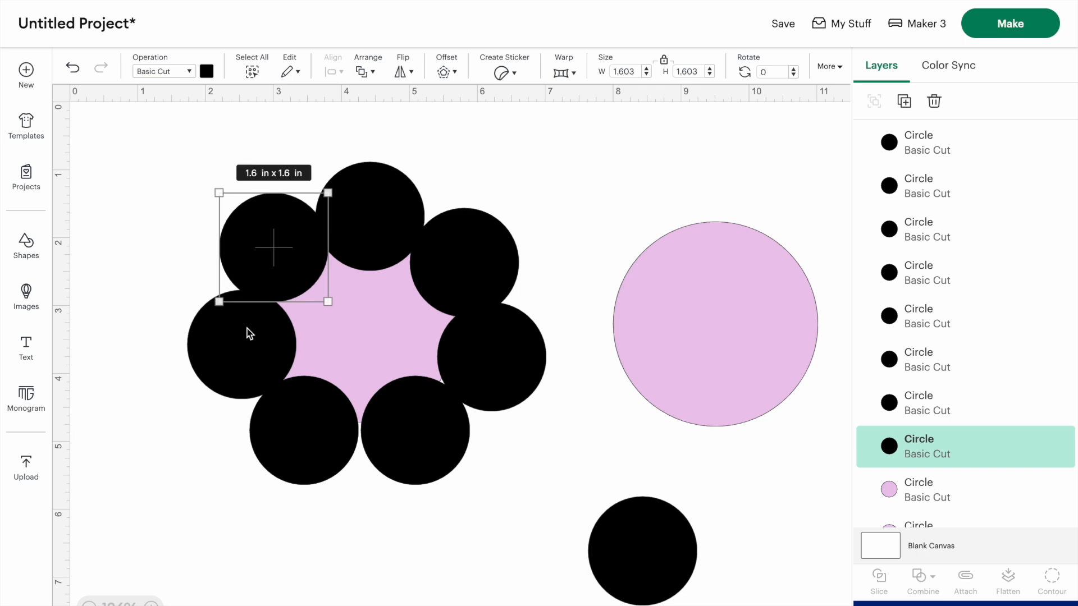
pyautogui.click(249, 333)
pyautogui.moveTo(250, 336); pyautogui.dragTo(250, 337)
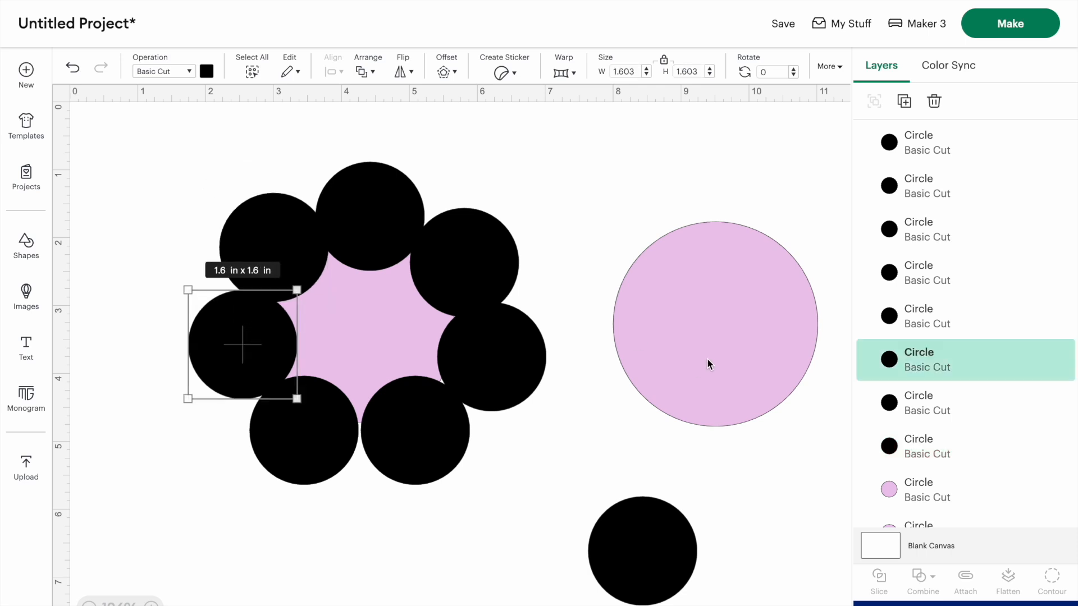
# Move the unused purple and black circles below the flower, and place a duplicate of the whole flower to its right
pyautogui.moveTo(706, 366); pyautogui.dragTo(713, 603)
pyautogui.moveTo(608, 555); pyautogui.dragTo(763, 603)
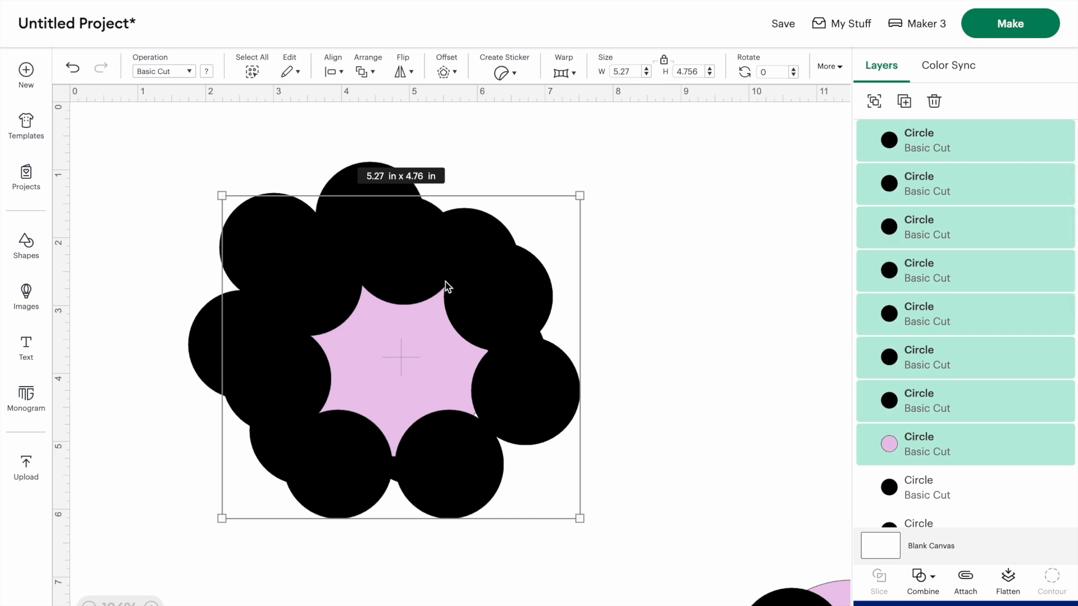
pyautogui.moveTo(446, 282); pyautogui.dragTo(768, 304)
# Weld all the circles of the original flower into one shape and move it slightly up and left
pyautogui.moveTo(156, 147); pyautogui.dragTo(540, 518)
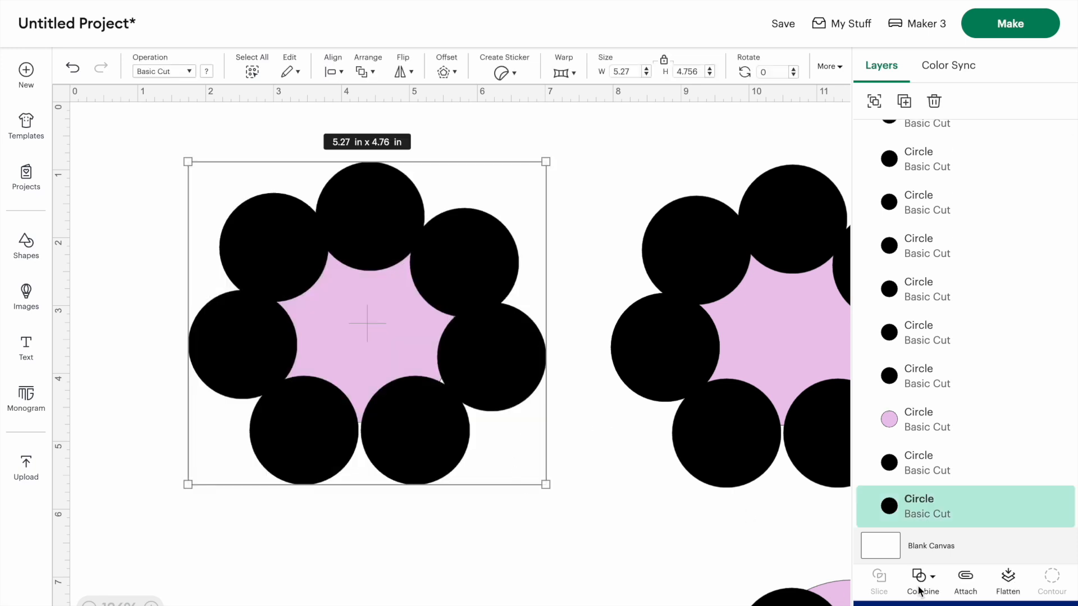
pyautogui.click(933, 578)
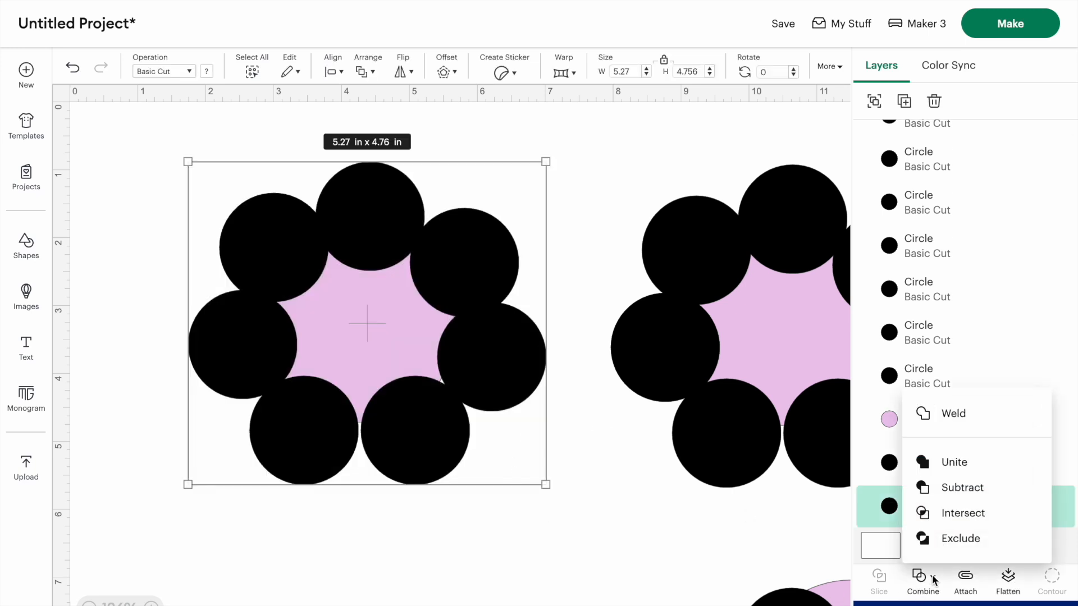
pyautogui.click(934, 414)
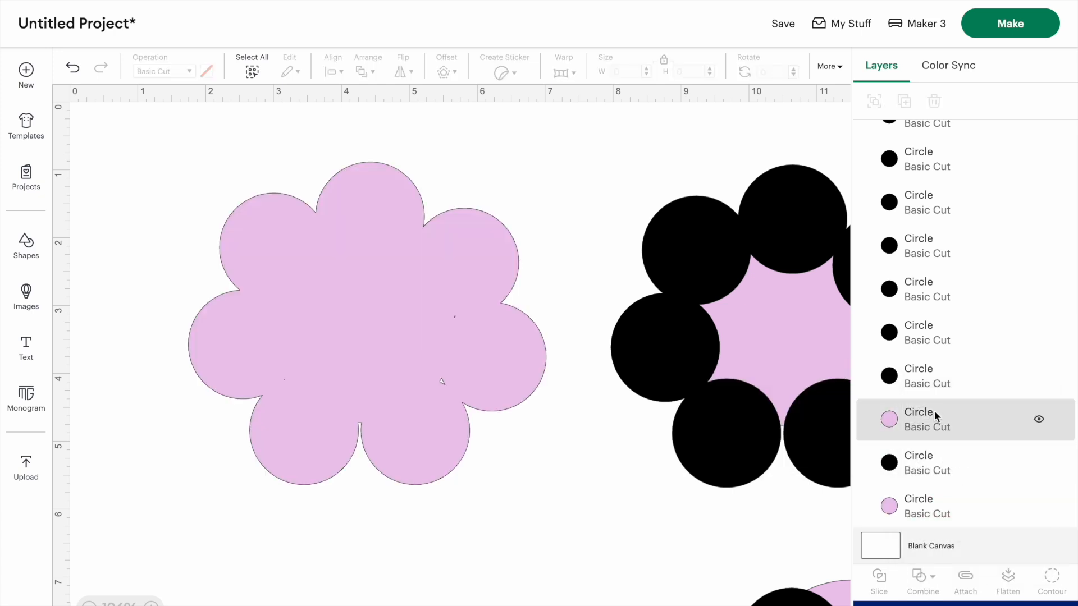
pyautogui.moveTo(426, 338); pyautogui.dragTo(334, 322)
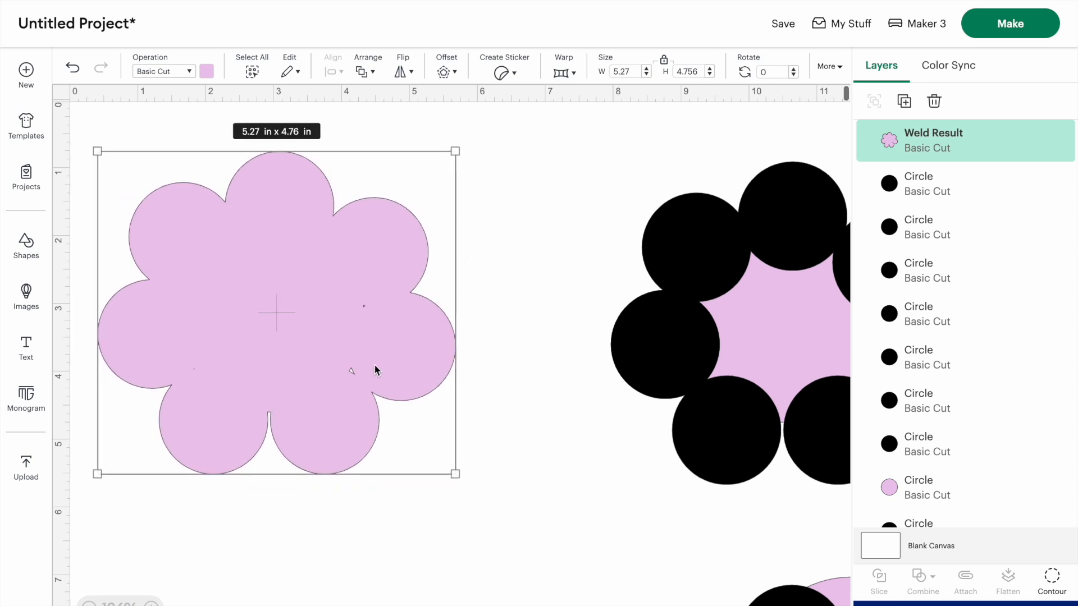
# Select all the circles of the duplicate flower and view the Combine options available for them
pyautogui.hscroll(5, 375, 372)
pyautogui.moveTo(455, 163); pyautogui.dragTo(838, 514)
pyautogui.click(936, 580)
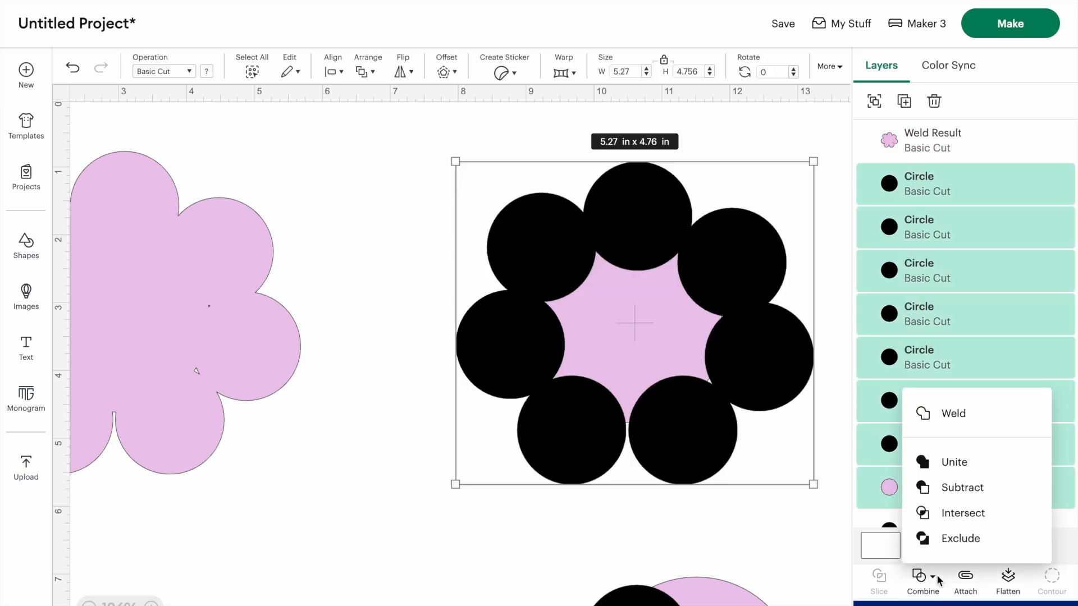
pyautogui.click(282, 171)
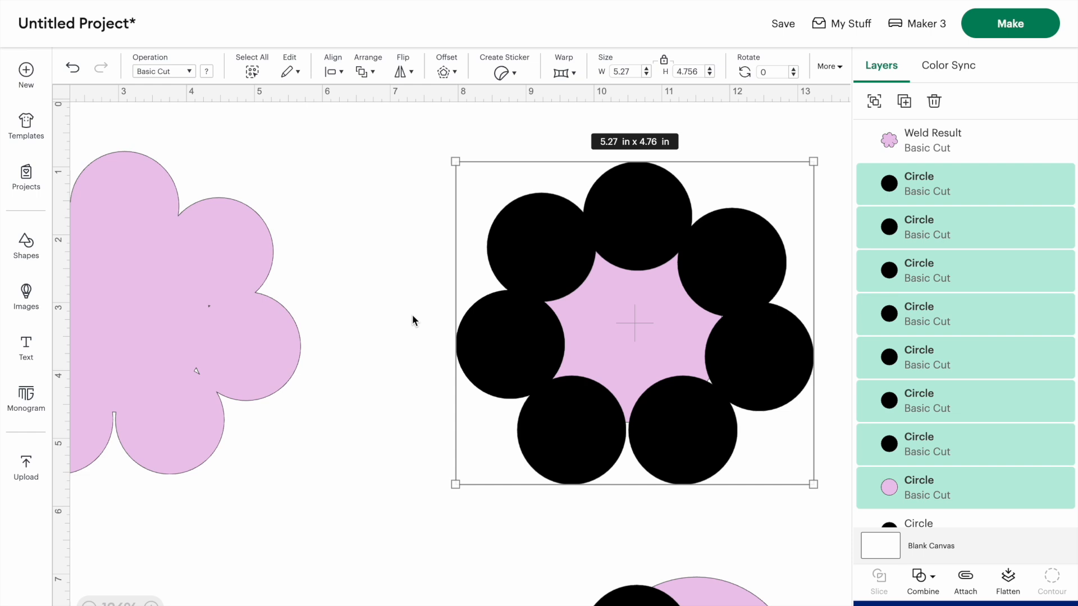
# Undo the last moves and the weld of the first flower to bring back its separate circles
pyautogui.hscroll(-5, 415, 331)
pyautogui.click(281, 243)
pyautogui.moveTo(280, 242); pyautogui.dragTo(355, 259)
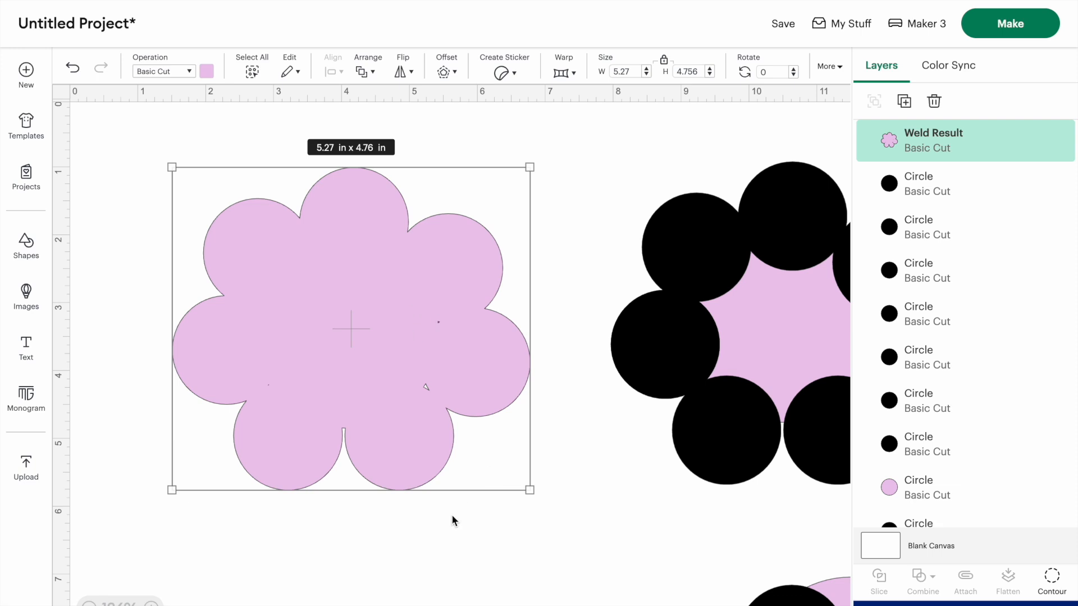
pyautogui.click(73, 68)
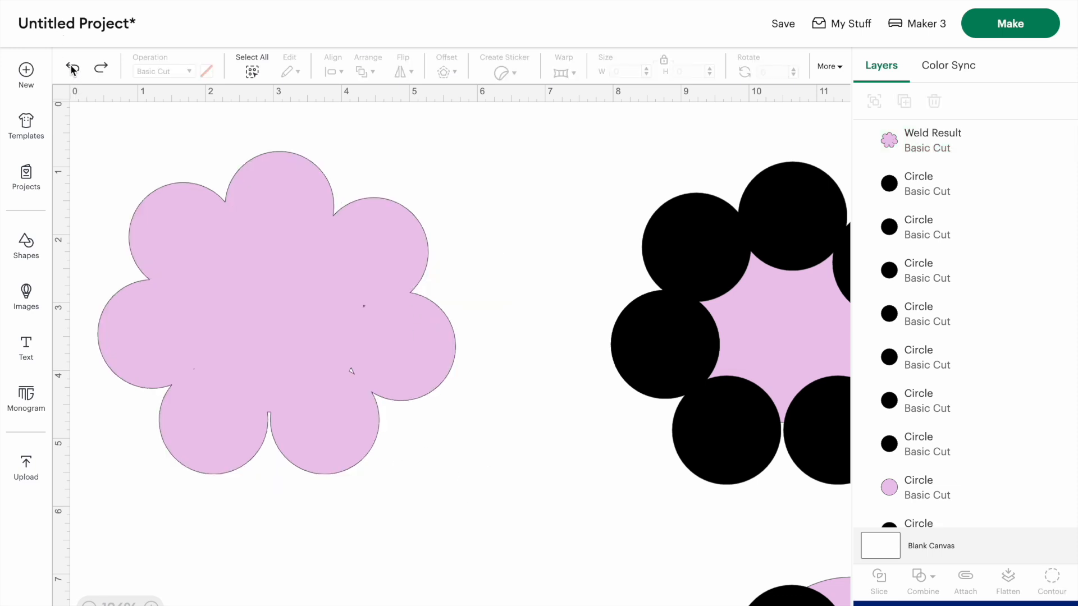
pyautogui.click(73, 69)
pyautogui.click(73, 68)
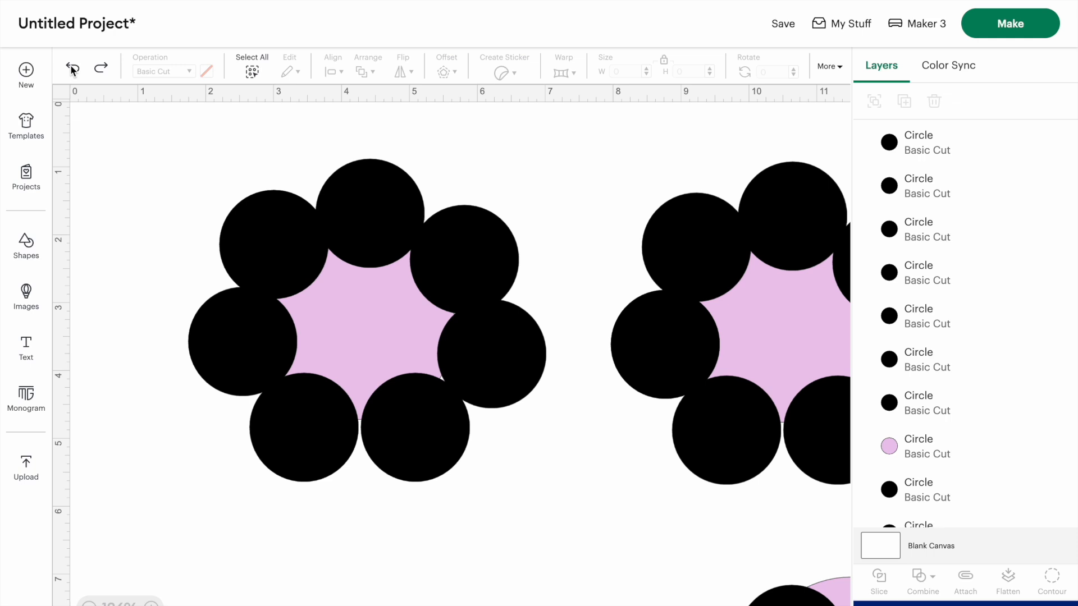
# Enlarge the first flower's purple center circle slightly so that it overlaps the petals more
pyautogui.click(372, 315)
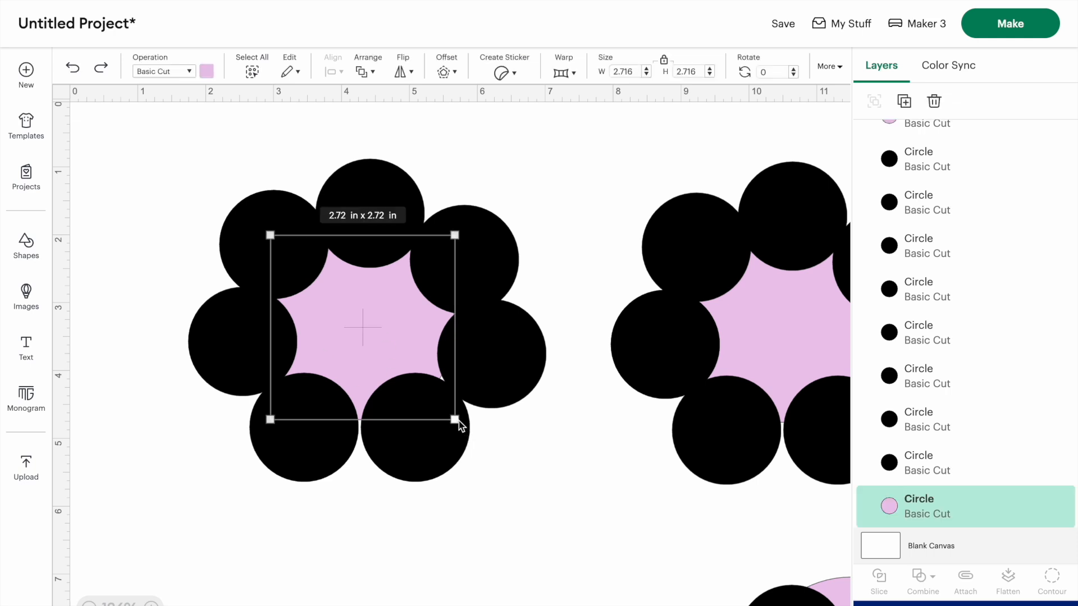
pyautogui.moveTo(456, 422); pyautogui.dragTo(462, 430)
pyautogui.click(234, 207)
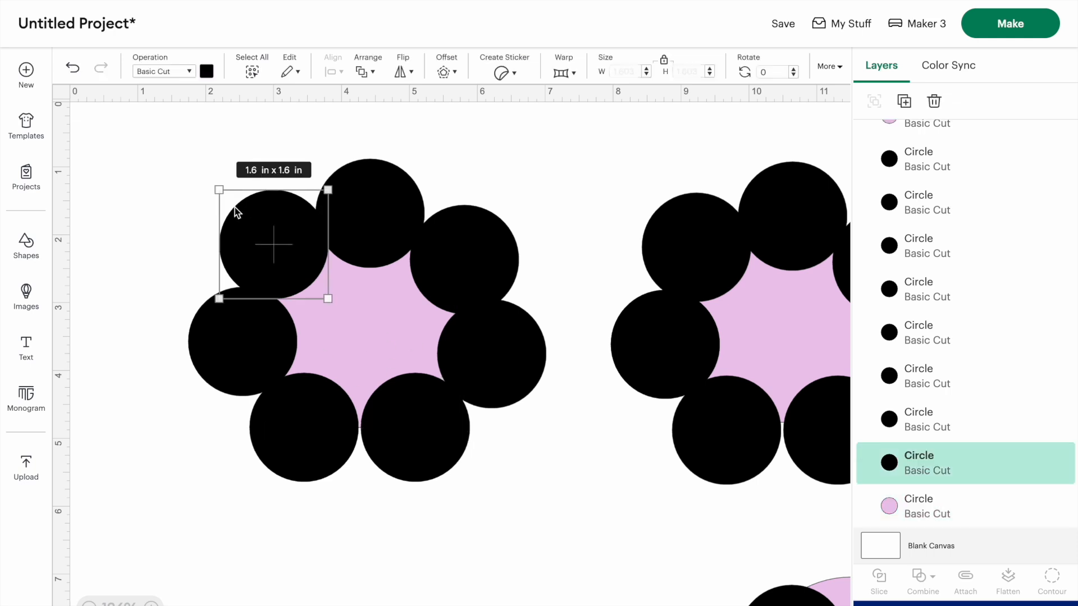
# Weld all the circles of the first flower into one shape and move it slightly up and left
pyautogui.click(164, 150)
pyautogui.moveTo(164, 151); pyautogui.dragTo(563, 529)
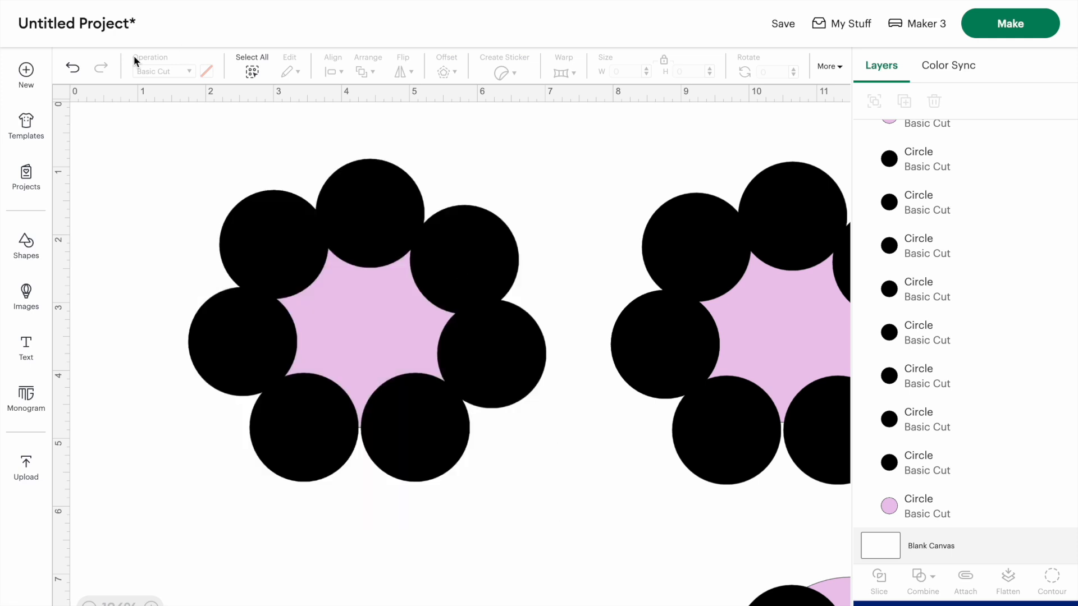
pyautogui.moveTo(158, 150); pyautogui.dragTo(518, 505)
pyautogui.moveTo(530, 555); pyautogui.dragTo(233, 185)
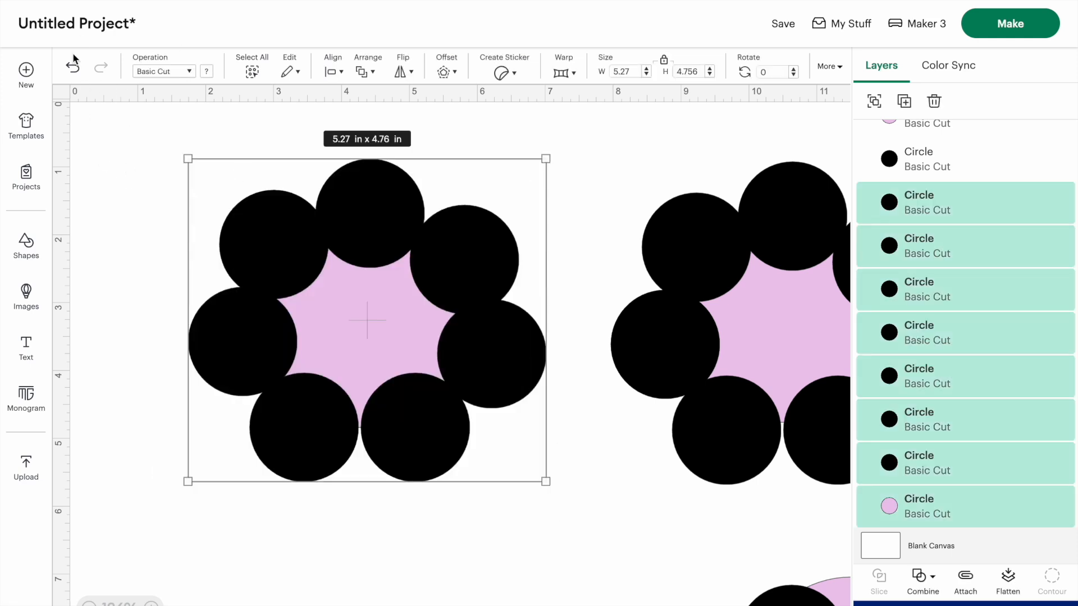
pyautogui.click(923, 576)
pyautogui.click(926, 416)
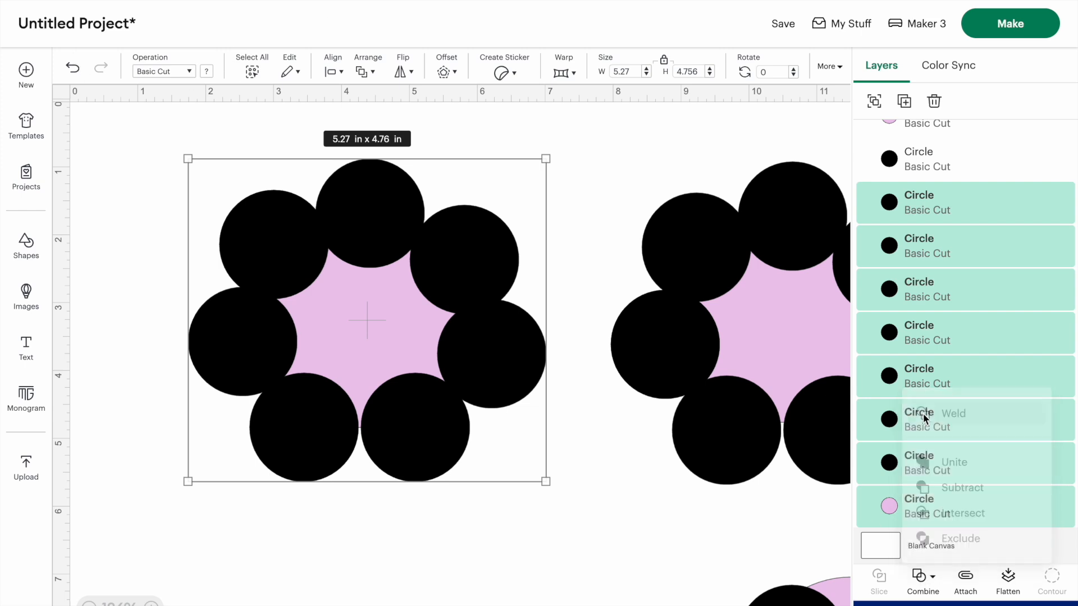
pyautogui.moveTo(430, 382); pyautogui.dragTo(368, 374)
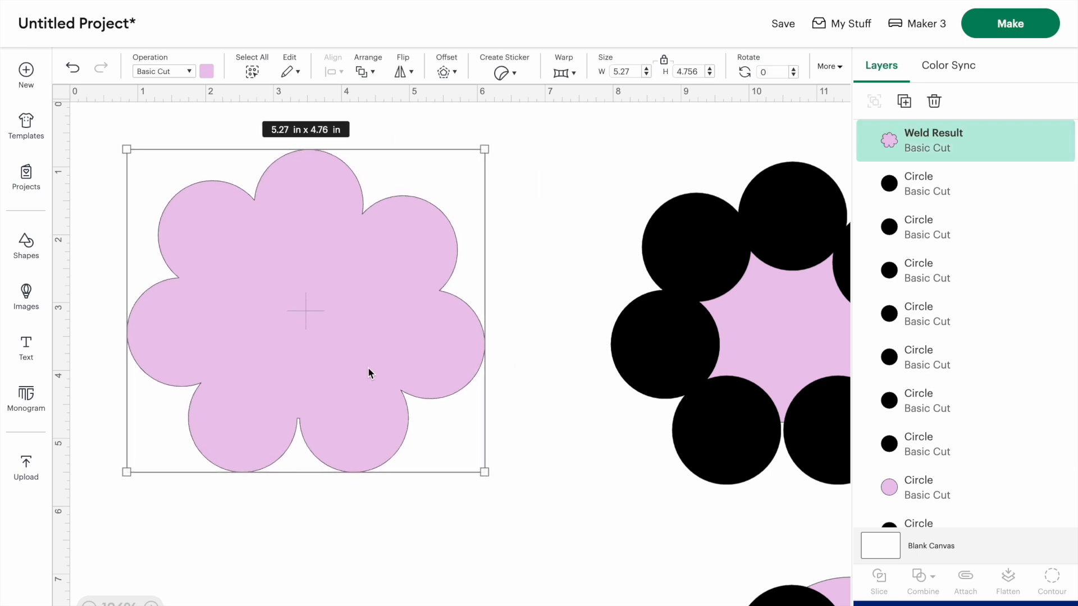
# Resize the welded flower freely, with its proportions unlocked, to about 5.13 by 5.13 in and reposition it beside the duplicate flower
pyautogui.click(664, 62)
pyautogui.moveTo(486, 476); pyautogui.dragTo(452, 475)
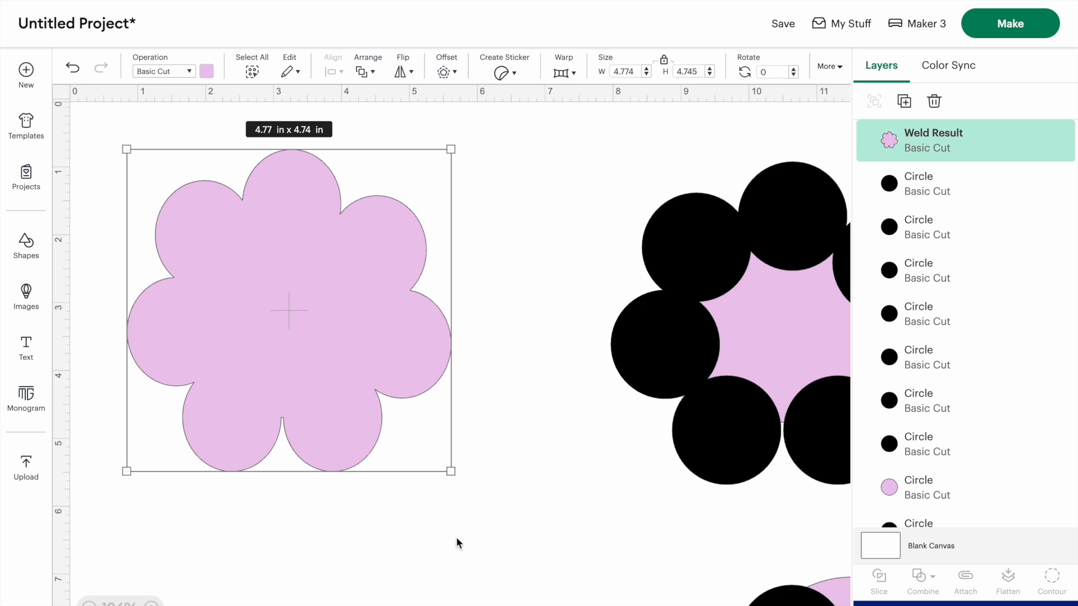
pyautogui.moveTo(451, 472); pyautogui.dragTo(462, 443)
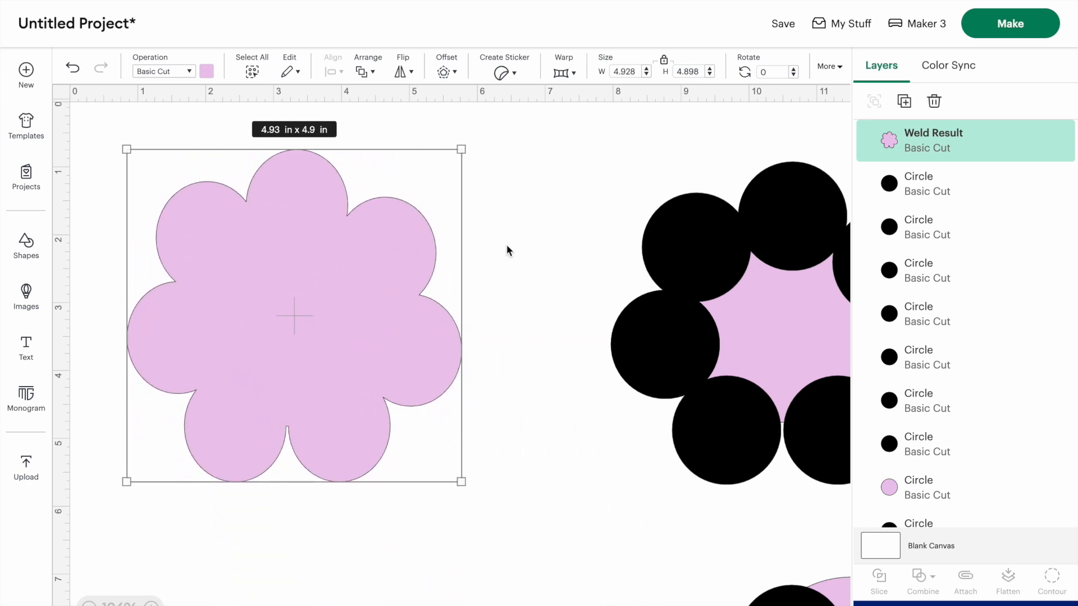
pyautogui.click(664, 63)
pyautogui.moveTo(461, 481); pyautogui.dragTo(384, 419)
pyautogui.moveTo(260, 303); pyautogui.dragTo(304, 297)
pyautogui.moveTo(427, 411); pyautogui.dragTo(520, 494)
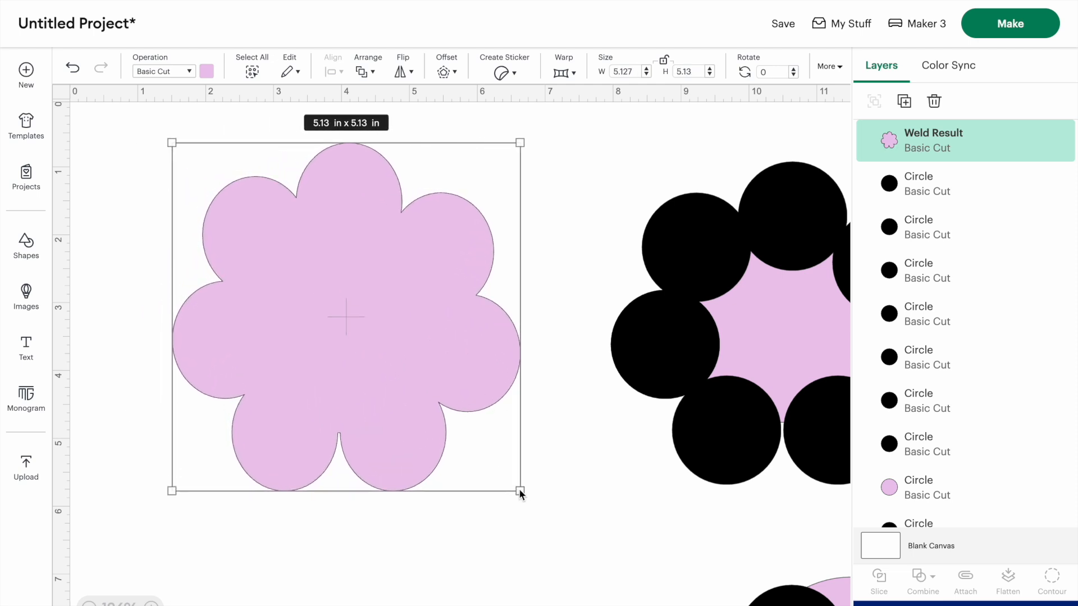
pyautogui.moveTo(319, 336); pyautogui.dragTo(291, 337)
pyautogui.click(574, 460)
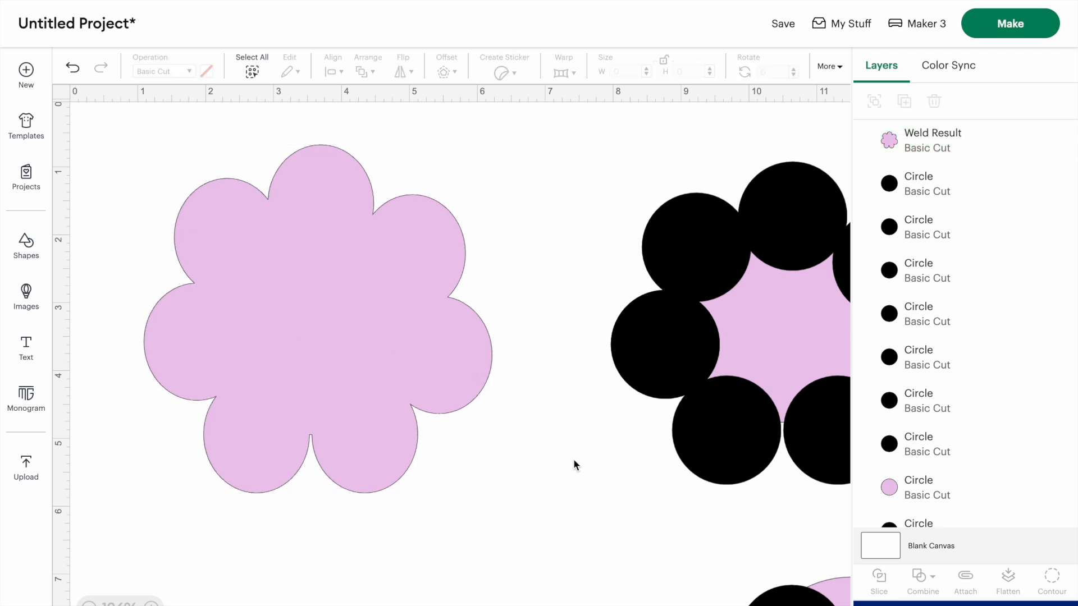
# Move the duplicate flower's leftmost black circle onto the middle of the welded flower and send the welded flower to the back
pyautogui.moveTo(640, 362); pyautogui.dragTo(302, 341)
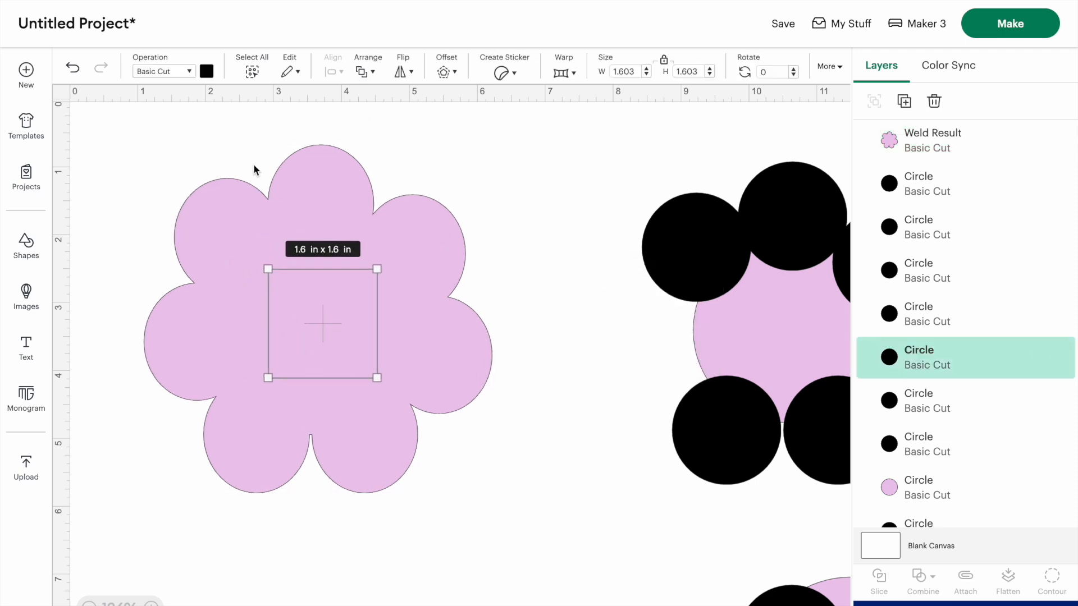
pyautogui.click(309, 209)
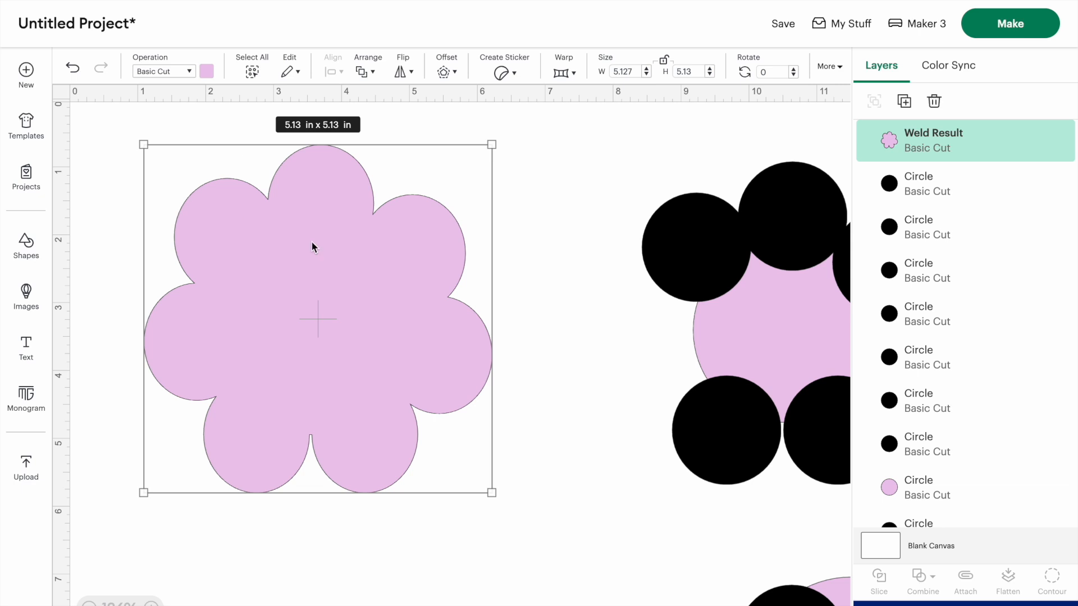
pyautogui.rightClick(330, 308)
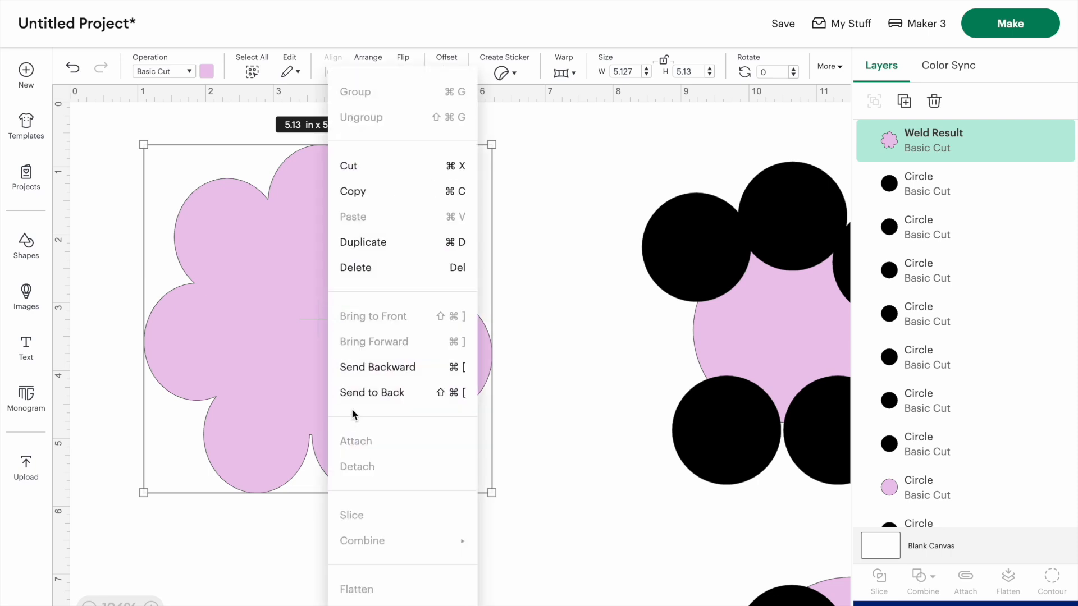
pyautogui.click(358, 394)
# Move the black circle back to the duplicate flower and select that flower's circles
pyautogui.click(332, 337)
pyautogui.moveTo(333, 337); pyautogui.dragTo(709, 361)
pyautogui.moveTo(587, 161); pyautogui.dragTo(866, 447)
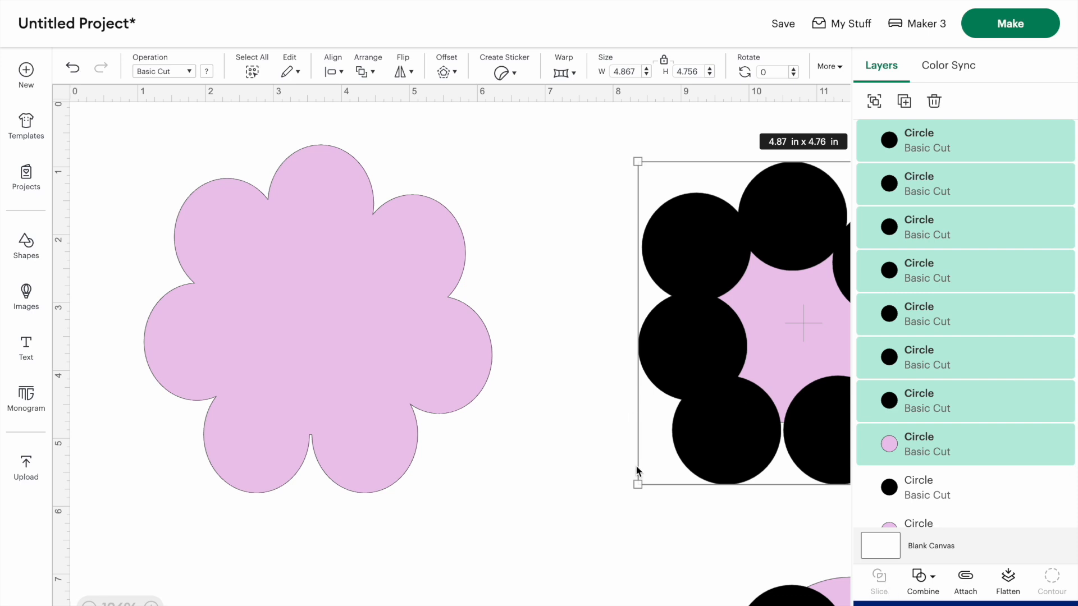
pyautogui.click(599, 385)
# Place the duplicate flower's leftmost black circle on the welded flower and center the two shapes on each other
pyautogui.moveTo(676, 348); pyautogui.dragTo(306, 322)
pyautogui.moveTo(120, 128); pyautogui.dragTo(517, 497)
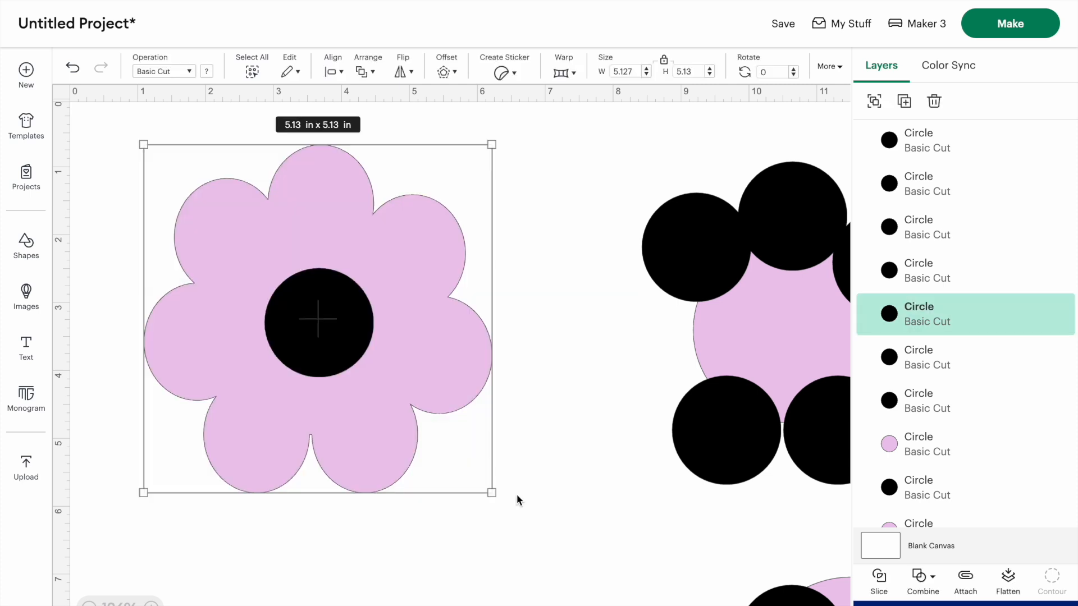
pyautogui.click(339, 72)
pyautogui.click(357, 280)
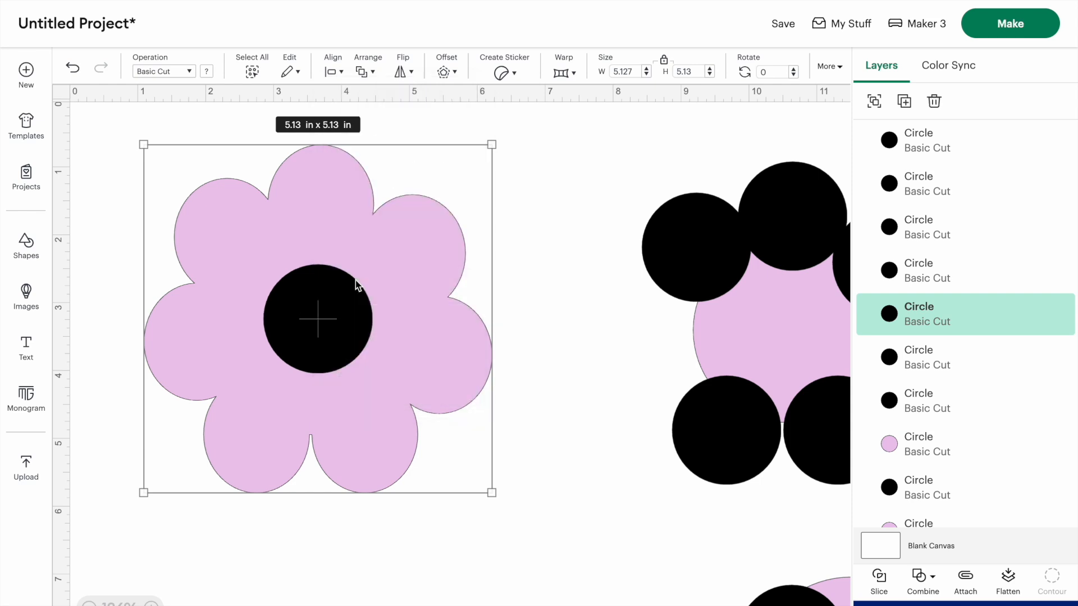
pyautogui.click(529, 453)
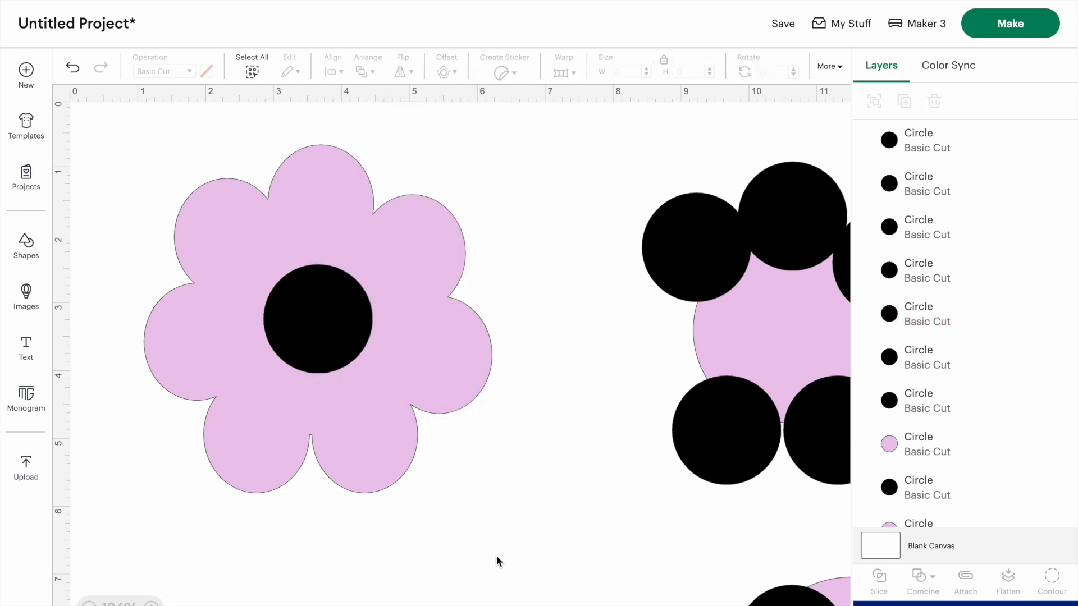
# Duplicate the welded flower and move the copy over the black circles of the other flower
pyautogui.click(294, 179)
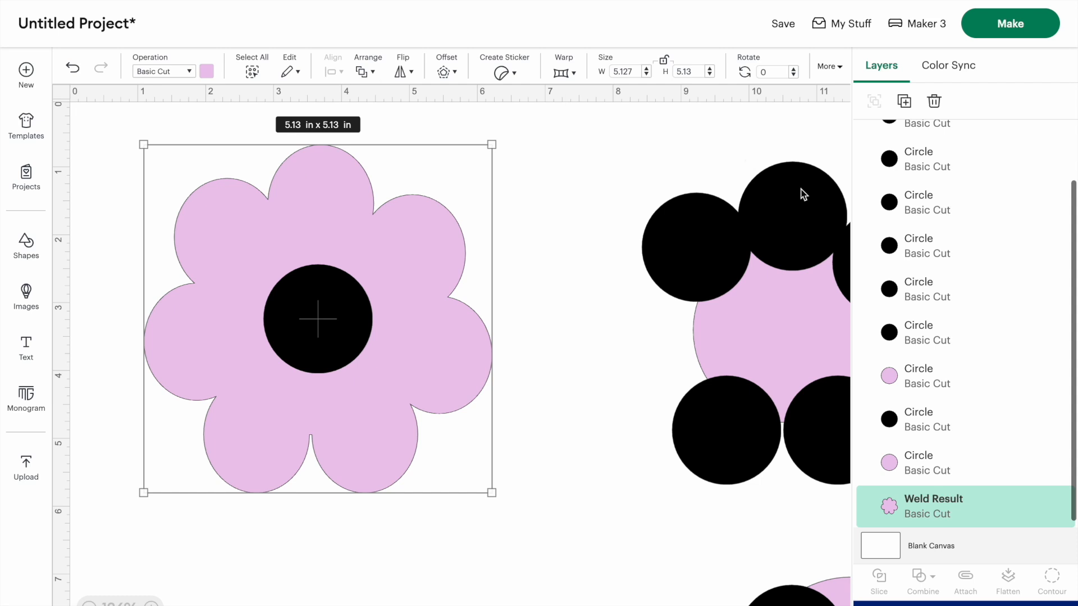
pyautogui.click(904, 101)
pyautogui.moveTo(327, 322); pyautogui.dragTo(898, 267)
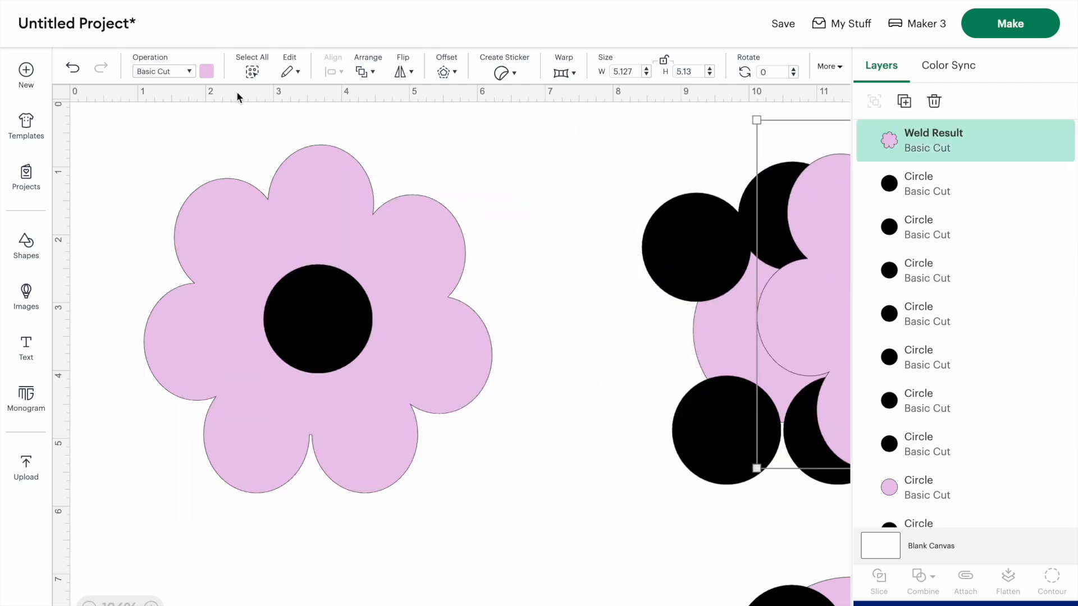
# Slice the black center circle out of the welded flower and pull the resulting pieces apart
pyautogui.moveTo(124, 122); pyautogui.dragTo(500, 508)
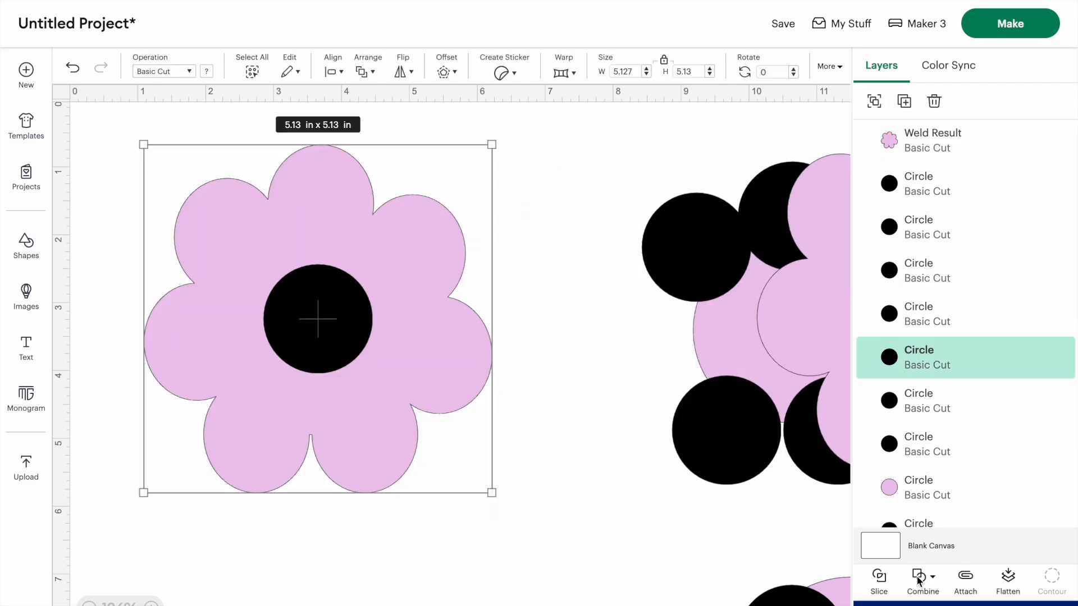
pyautogui.click(879, 577)
pyautogui.moveTo(272, 198); pyautogui.dragTo(472, 385)
pyautogui.moveTo(301, 306); pyautogui.dragTo(161, 204)
pyautogui.moveTo(319, 312); pyautogui.dragTo(289, 156)
pyautogui.moveTo(510, 507); pyautogui.dragTo(344, 399)
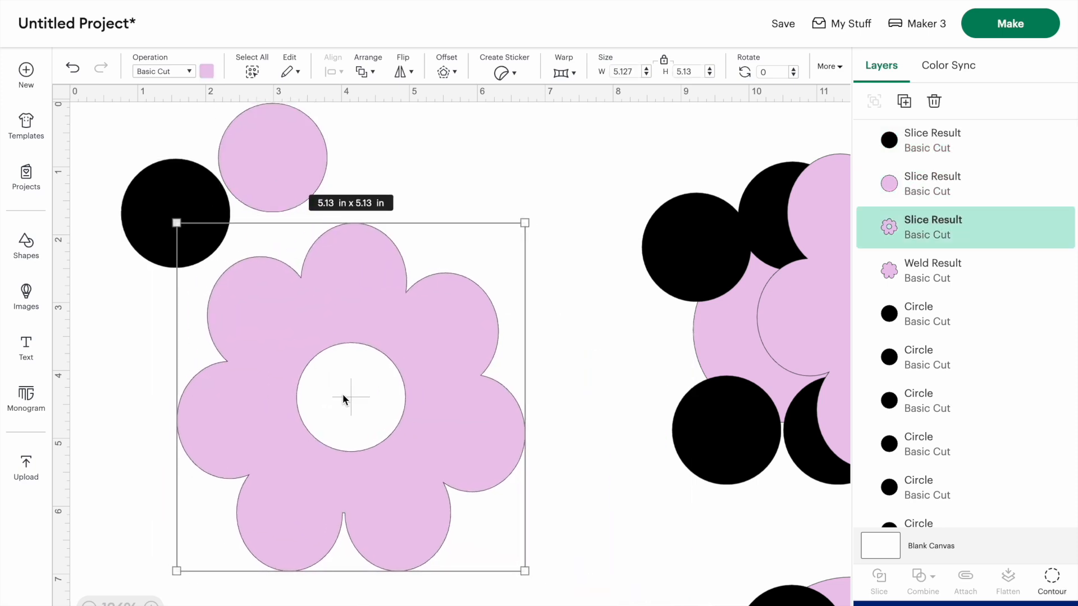
# Delete the purple and black circles left over from the slice
pyautogui.click(251, 169)
pyautogui.press('Delete')
pyautogui.click(154, 215)
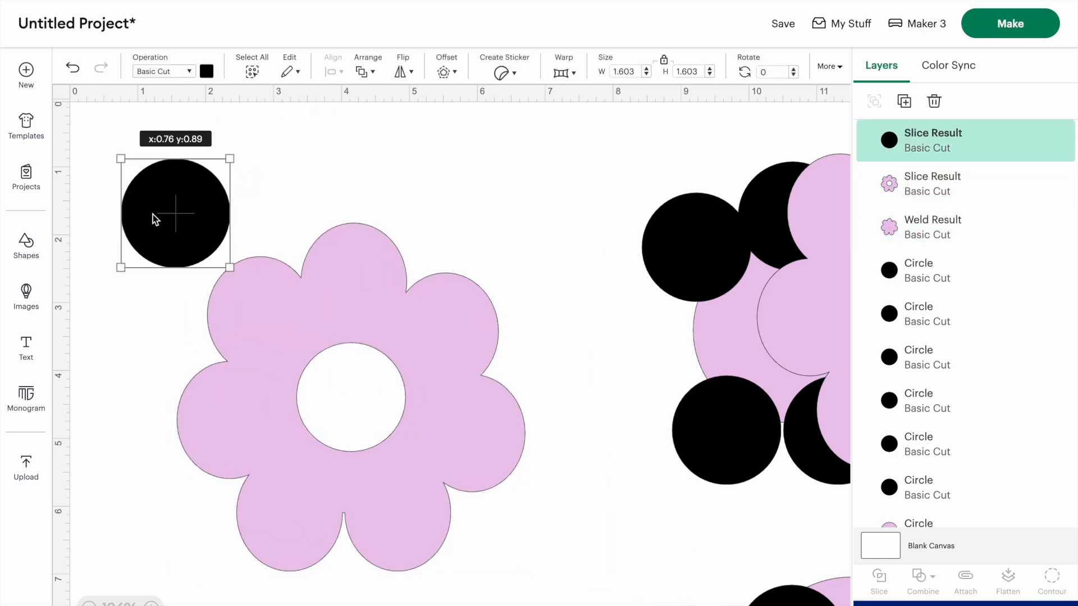
pyautogui.press('Delete')
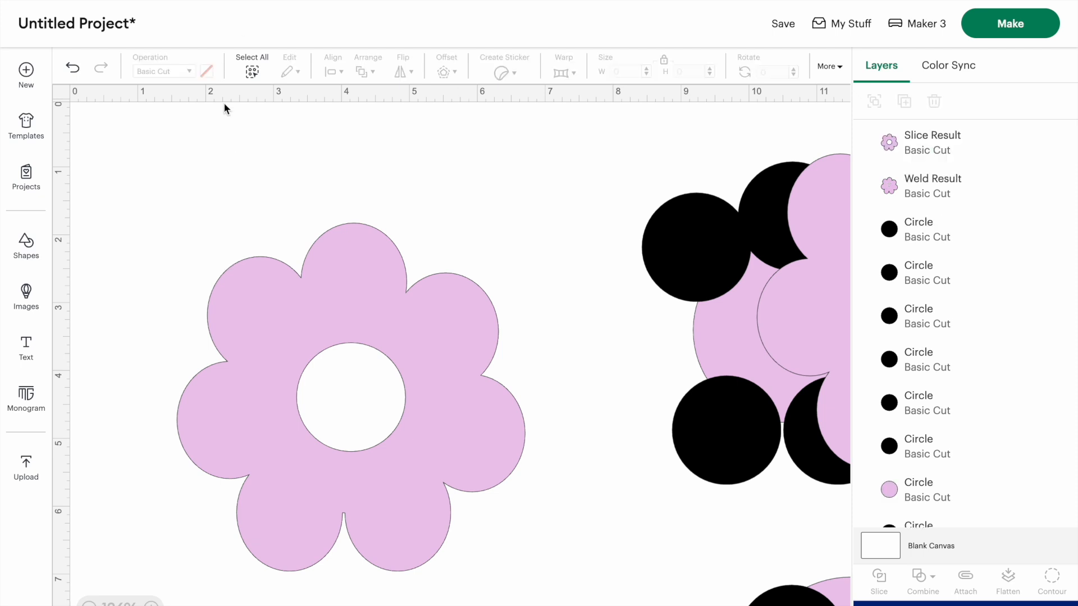
# Move the solid flower copy left and slightly down, and the sliced flower up
pyautogui.moveTo(803, 294); pyautogui.dragTo(673, 346)
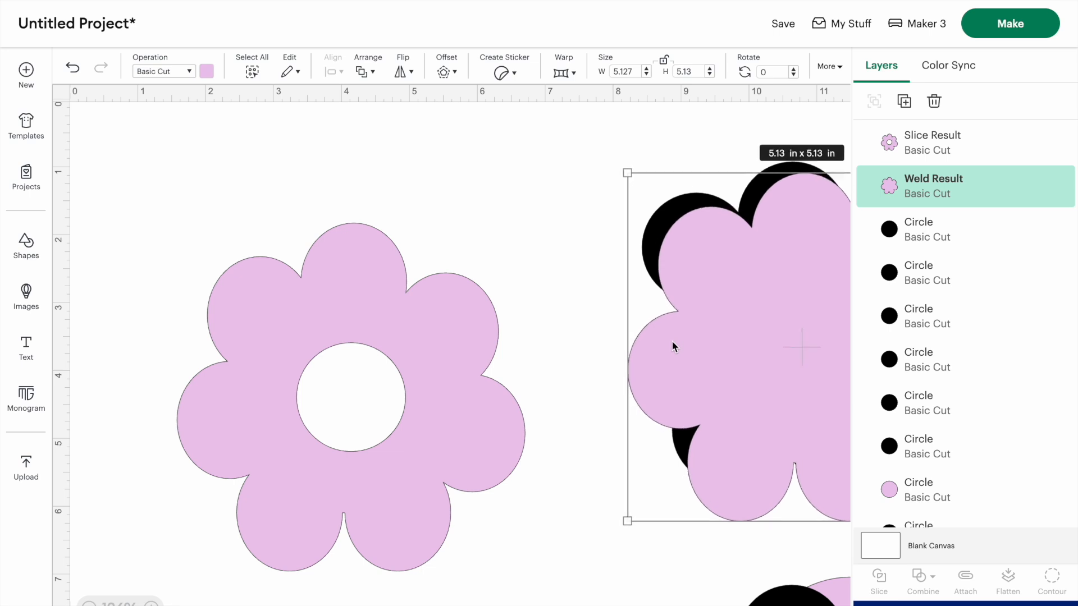
pyautogui.moveTo(243, 387); pyautogui.dragTo(251, 316)
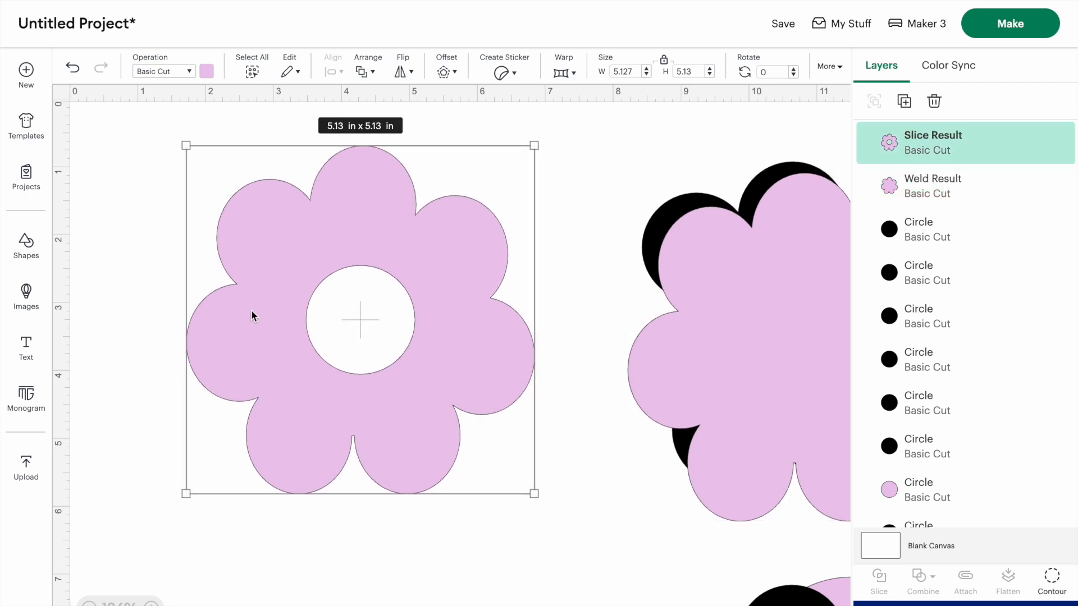
pyautogui.moveTo(252, 315)
pyautogui.mouseDown()
pyautogui.moveTo(250, 327)
pyautogui.moveTo(241, 321)
pyautogui.mouseUp()
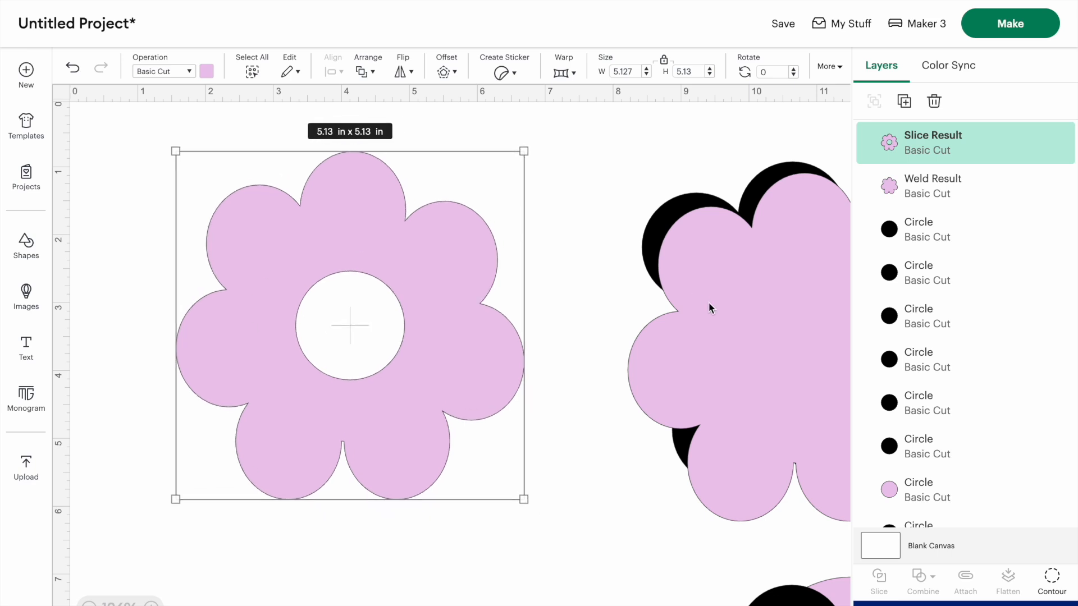
# Place the solid flower copy directly behind the sliced flower and change its color to light yellow
pyautogui.moveTo(709, 304); pyautogui.dragTo(257, 283)
pyautogui.click(206, 70)
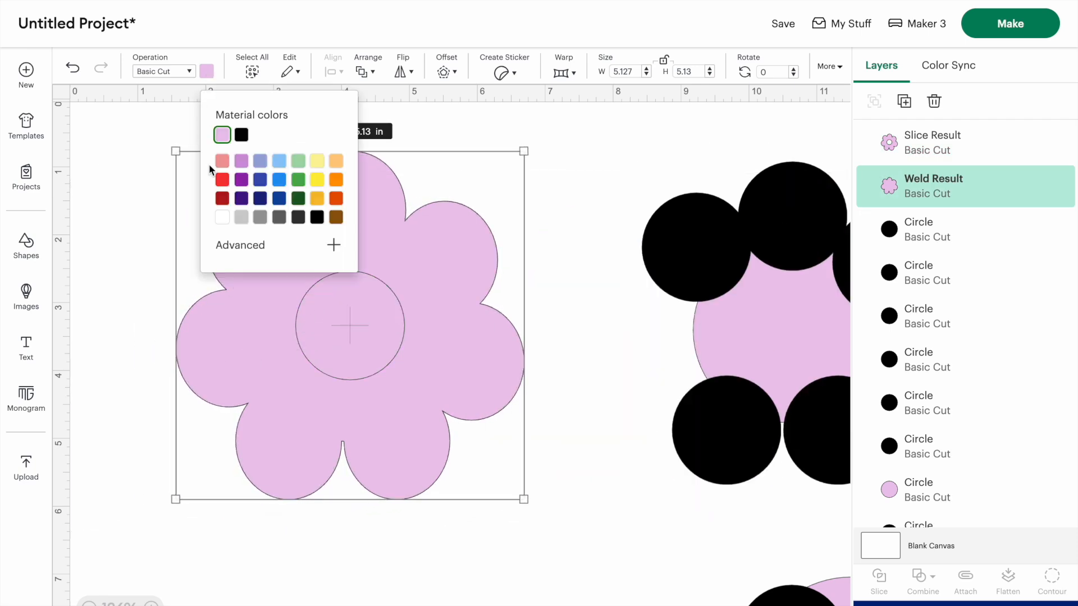
pyautogui.click(318, 162)
pyautogui.click(111, 190)
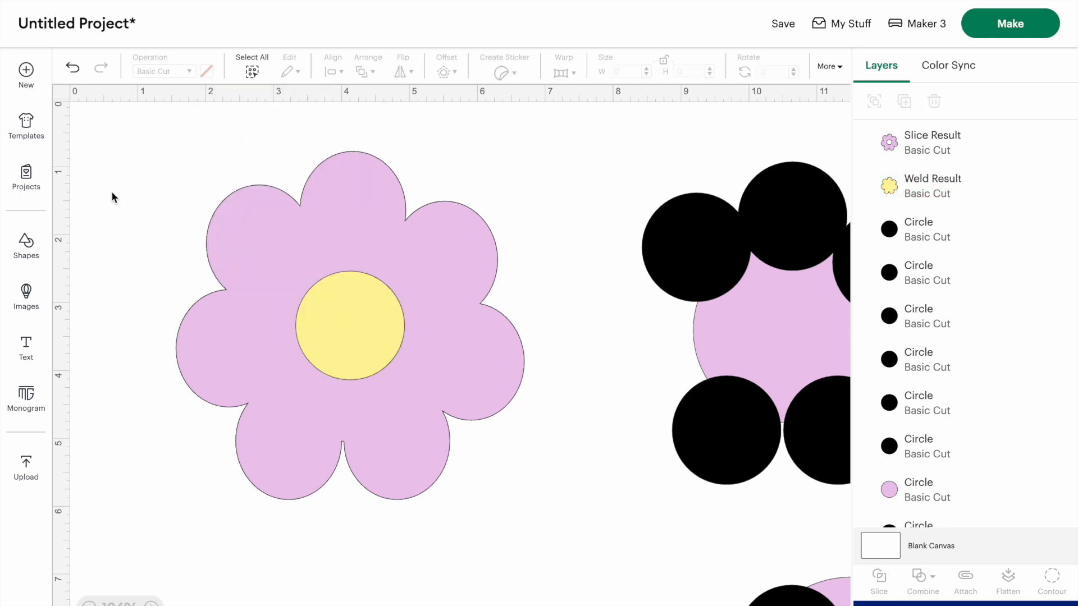
# Center the sliced purple flower and the yellow flower on each other
pyautogui.moveTo(143, 133); pyautogui.dragTo(595, 553)
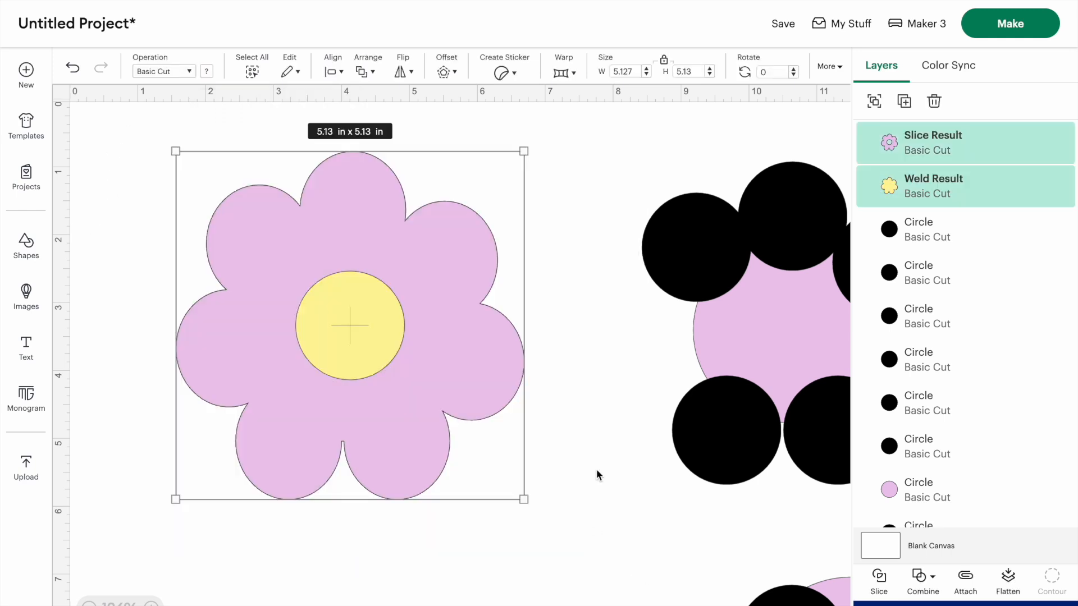
pyautogui.click(334, 72)
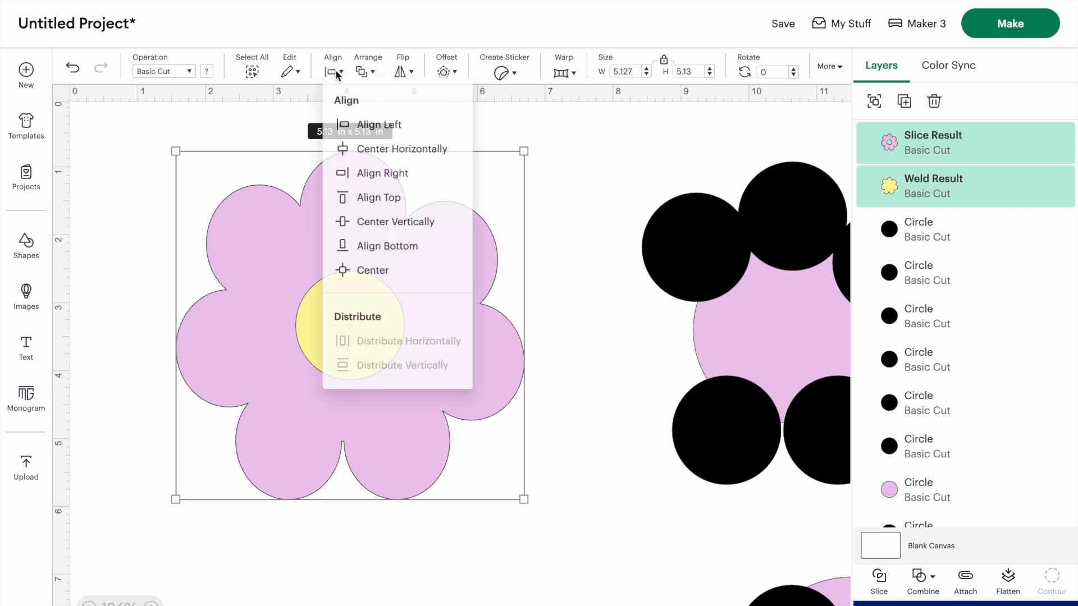
pyautogui.click(362, 280)
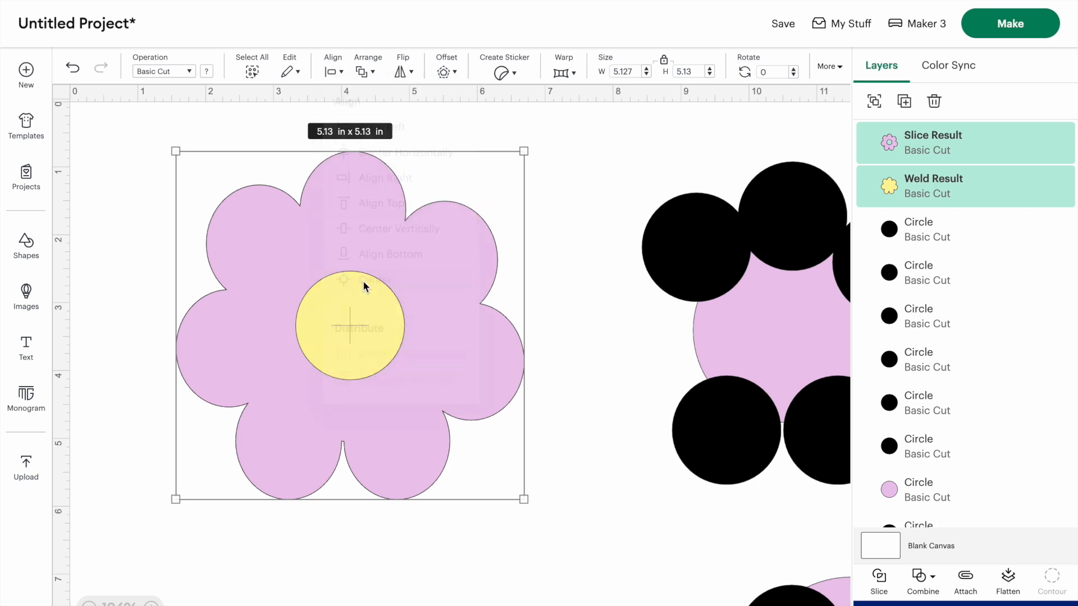
pyautogui.click(121, 187)
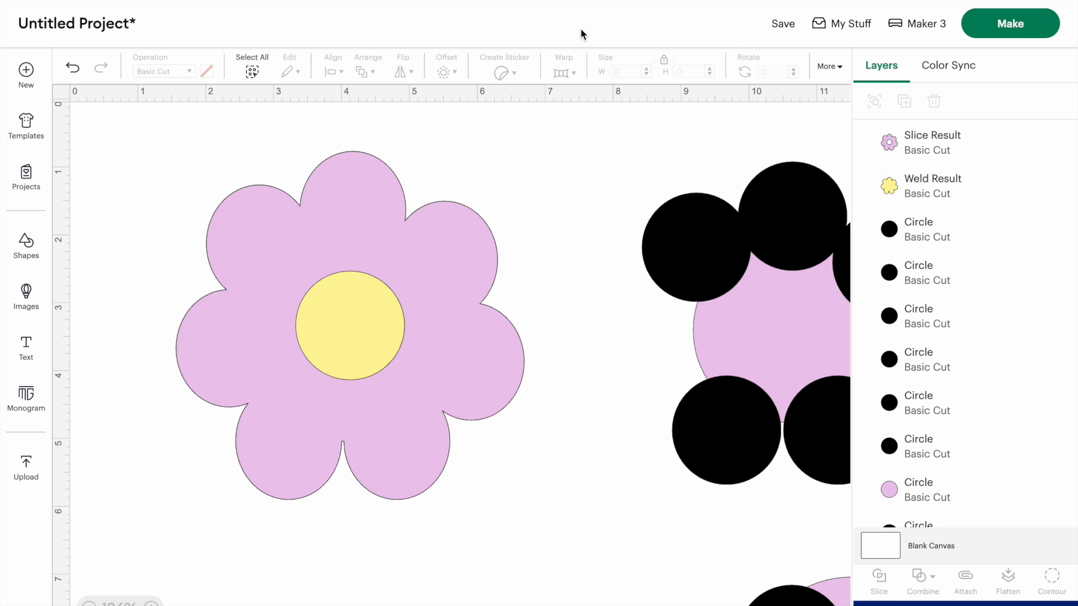
# Hide and show the sliced purple flower layer to compare it with the solid yellow flower beneath
pyautogui.click(1039, 143)
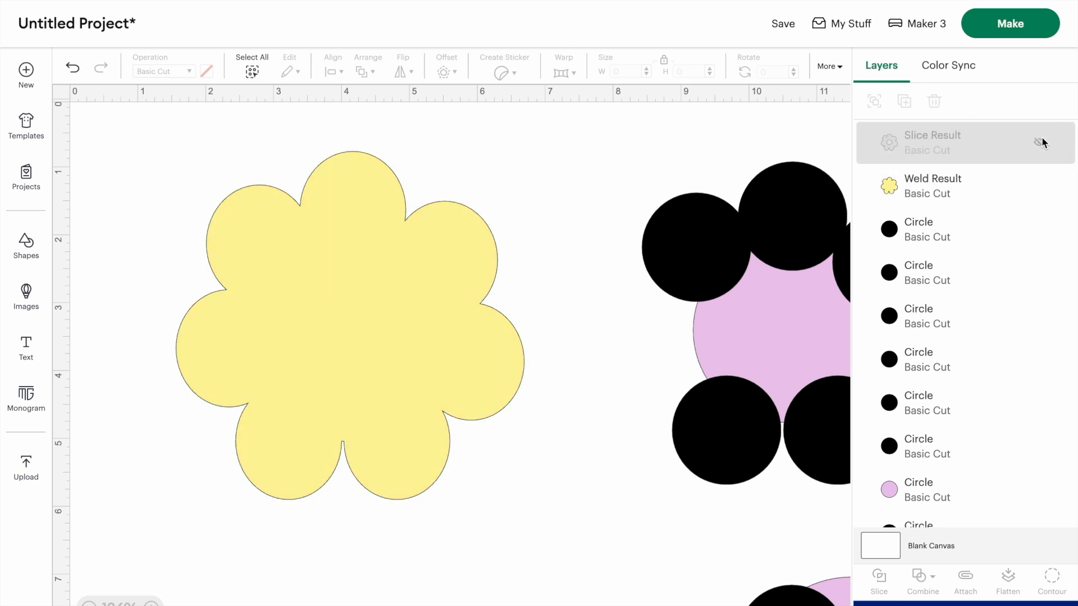
pyautogui.click(1039, 142)
pyautogui.click(1039, 142)
pyautogui.click(1039, 142)
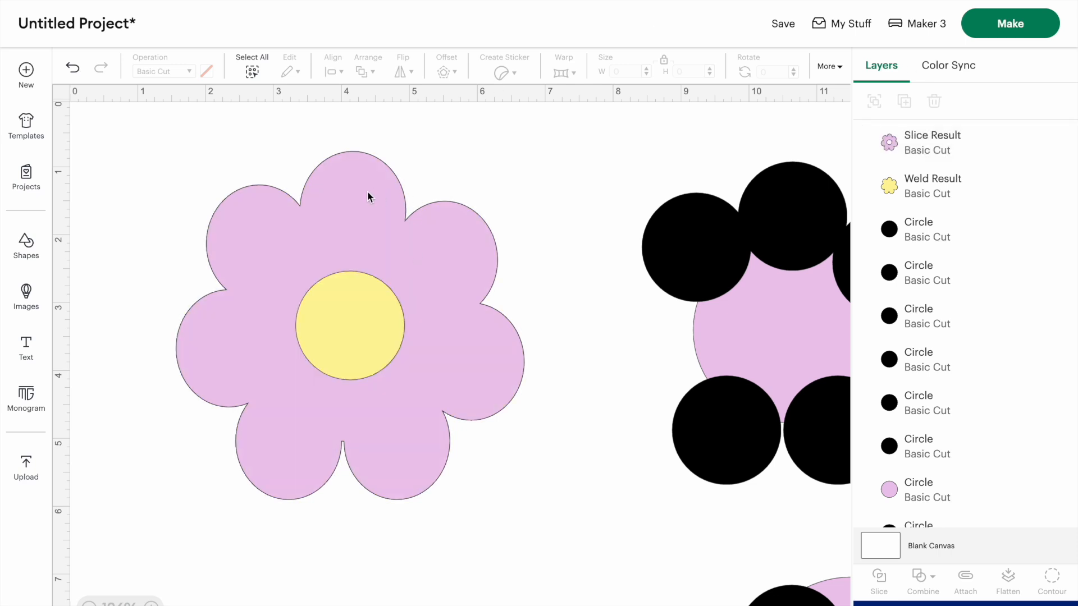
# Create an outward offset of about 0.139 in with rounded corners around the yellow flower
pyautogui.click(933, 185)
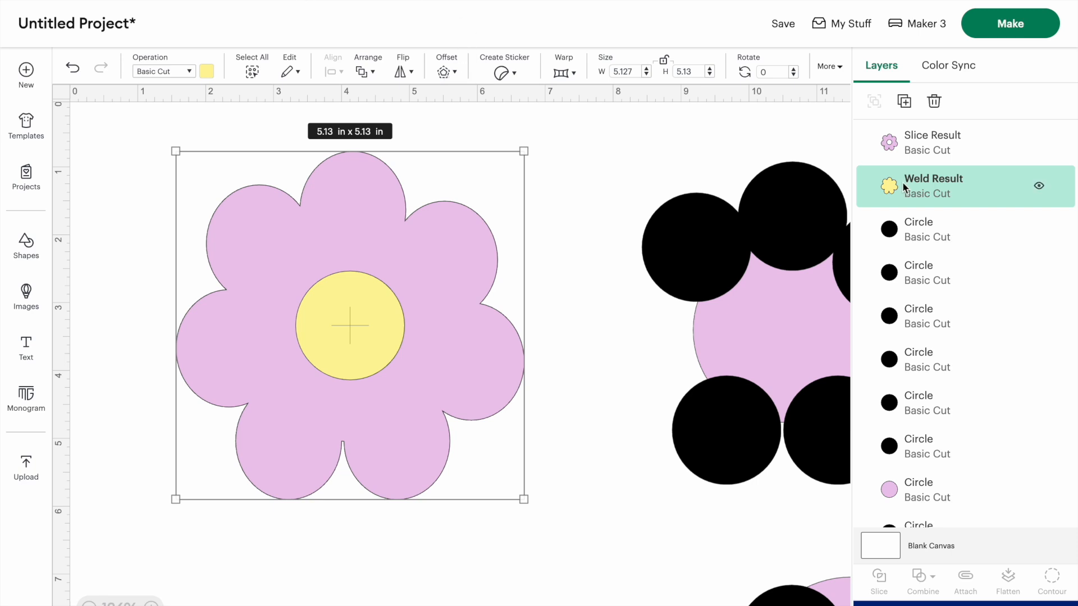
pyautogui.click(447, 72)
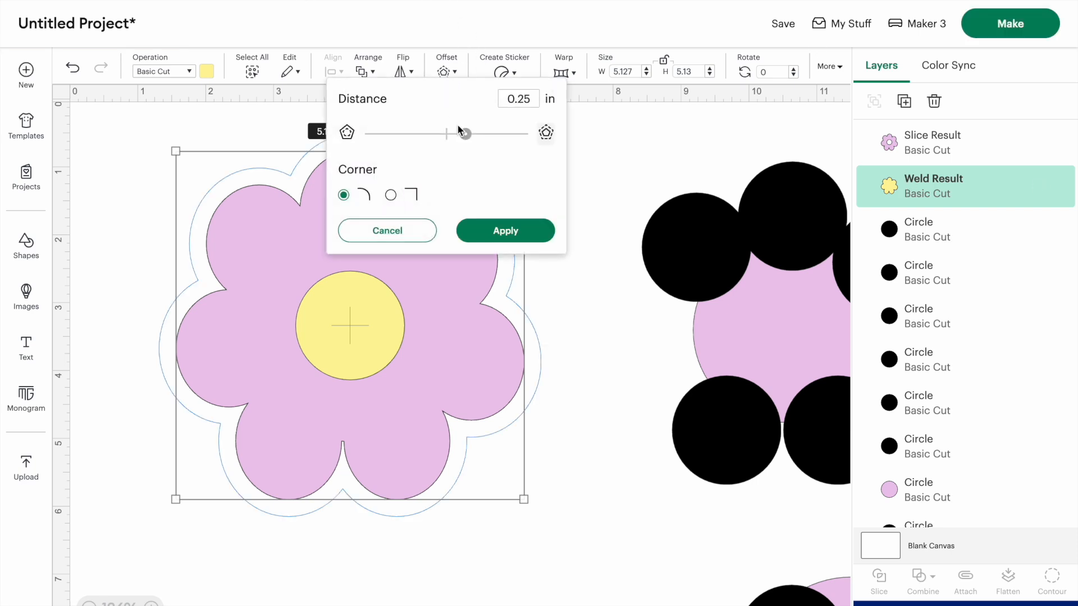
pyautogui.moveTo(465, 133); pyautogui.dragTo(455, 134)
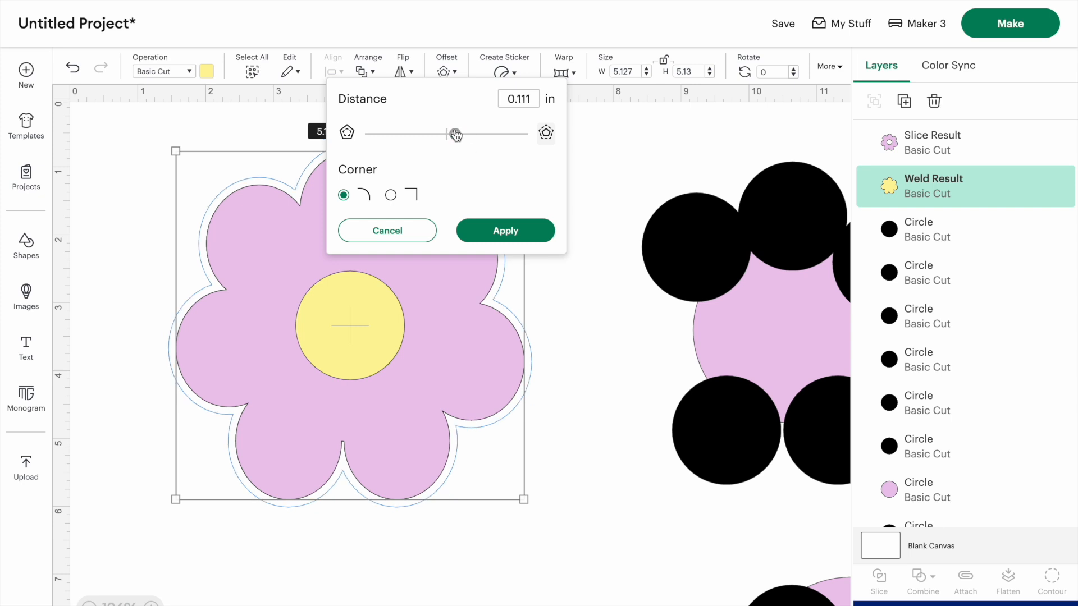
pyautogui.moveTo(456, 137); pyautogui.dragTo(458, 136)
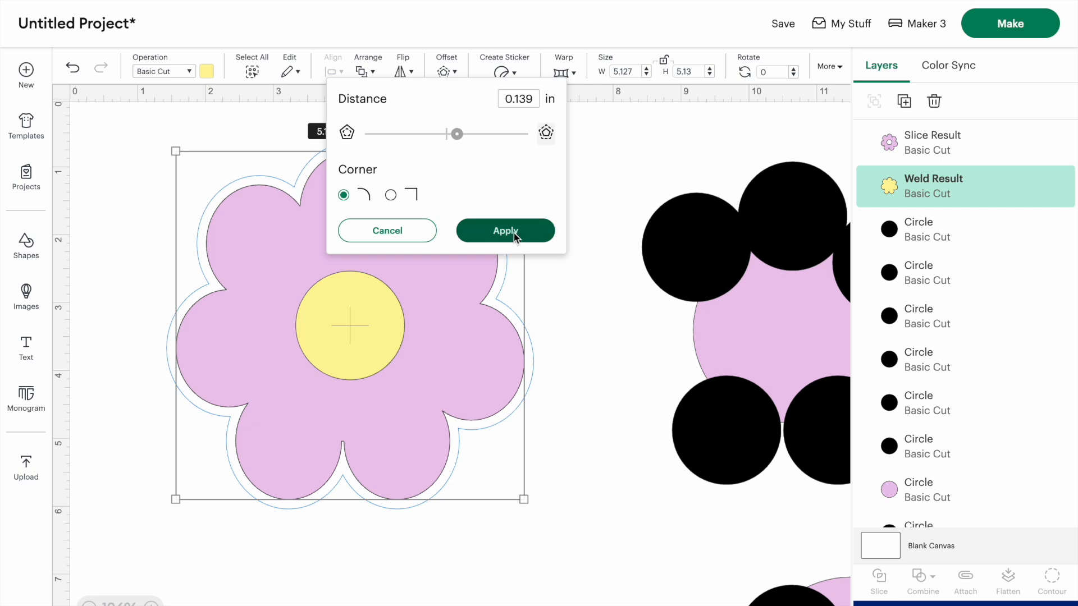
pyautogui.click(514, 232)
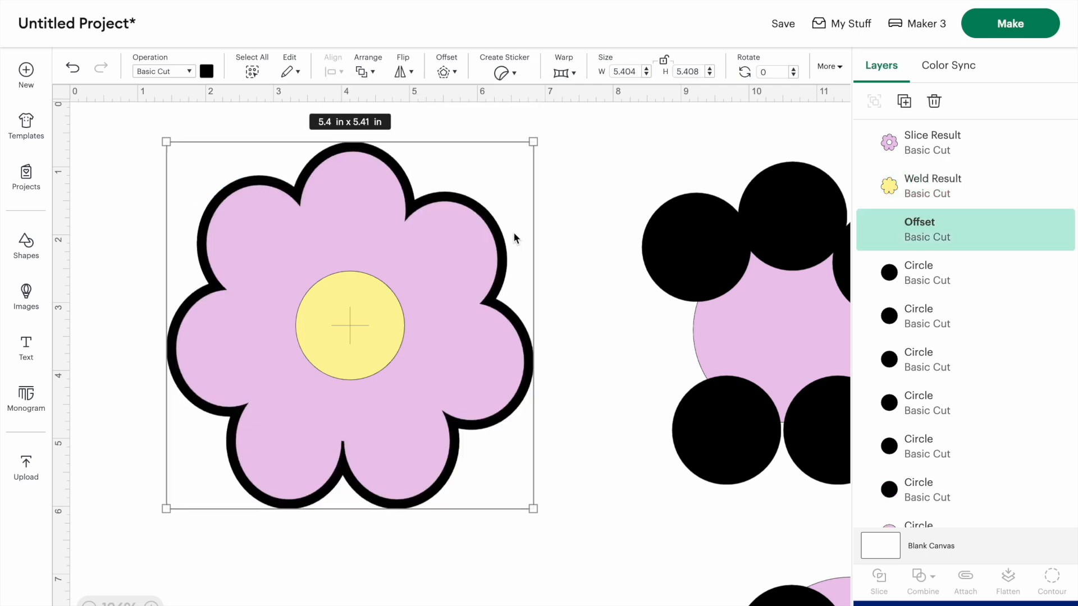
# Change the new offset's color from black to purple and deselect it
pyautogui.click(206, 71)
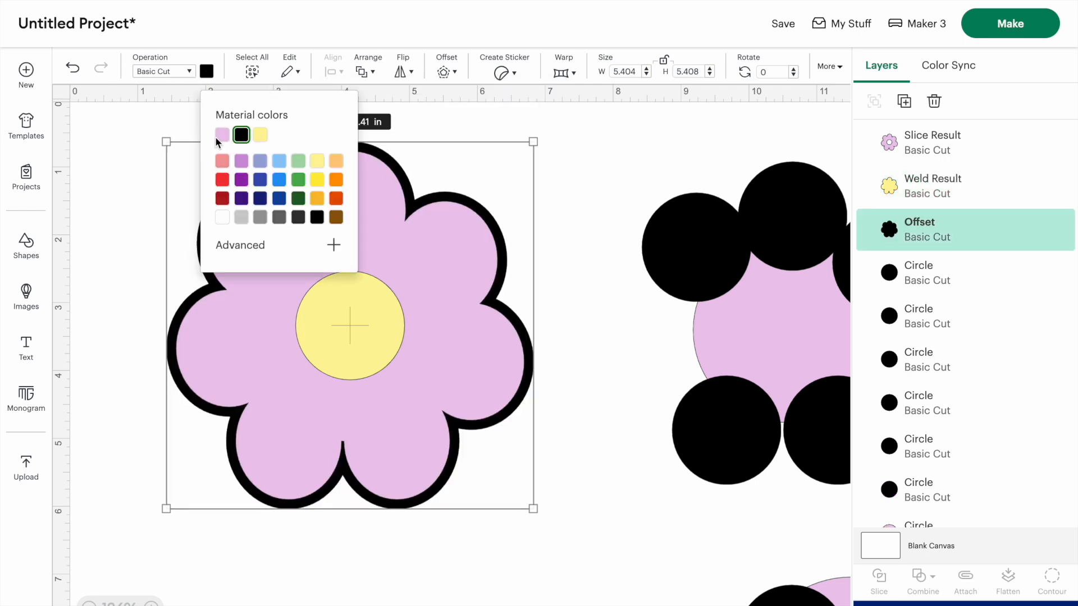
pyautogui.click(240, 180)
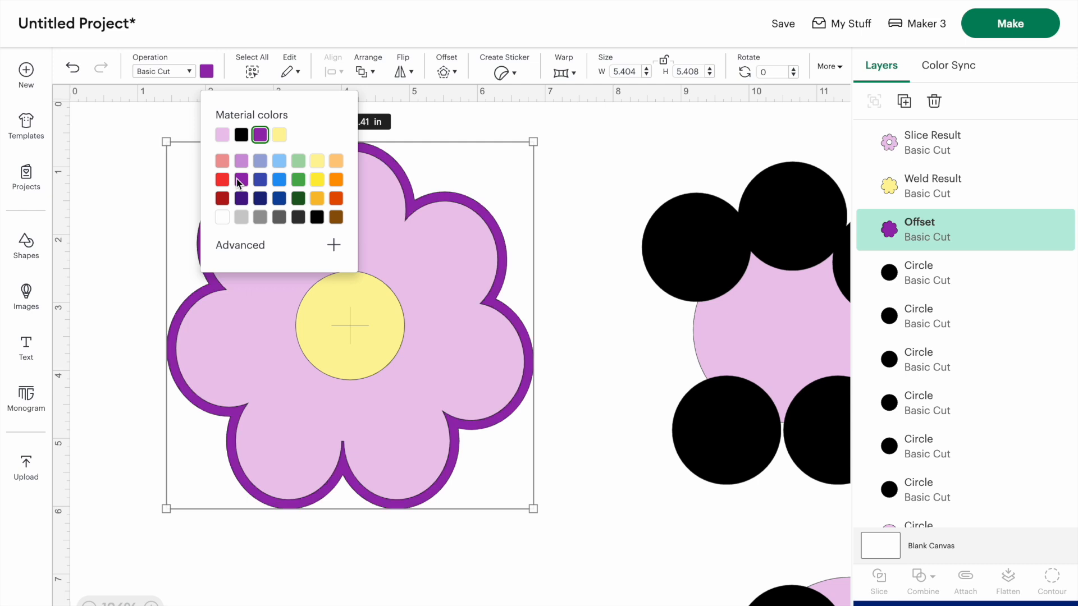
pyautogui.click(124, 123)
# Delete all leftover black and light purple practice circles beside and below the flower
pyautogui.moveTo(599, 154); pyautogui.dragTo(961, 557)
pyautogui.press('Delete')
pyautogui.moveTo(726, 536); pyautogui.dragTo(842, 603)
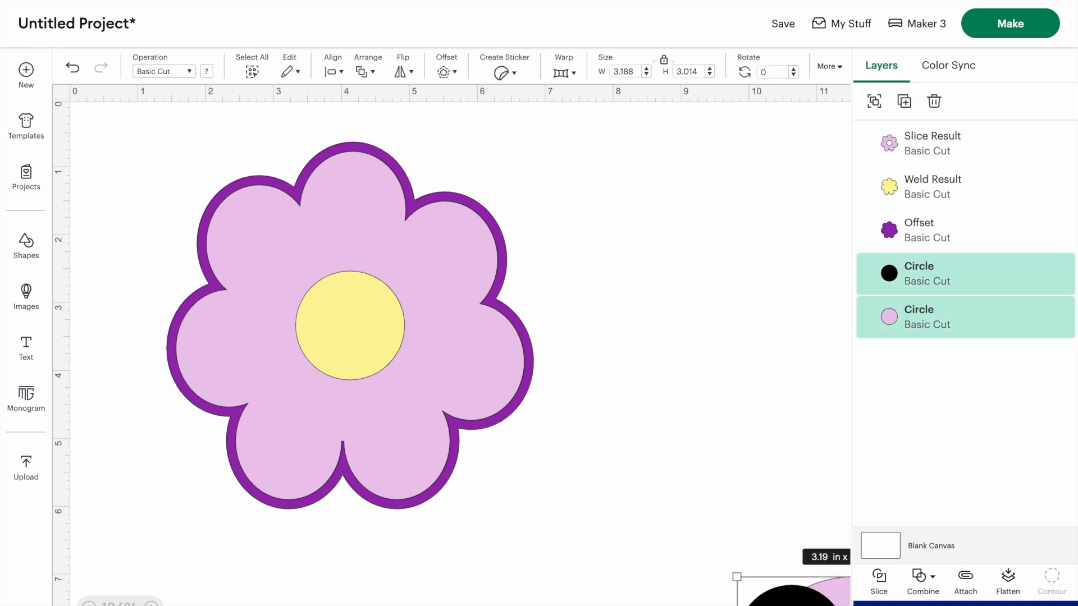
pyautogui.press('Delete')
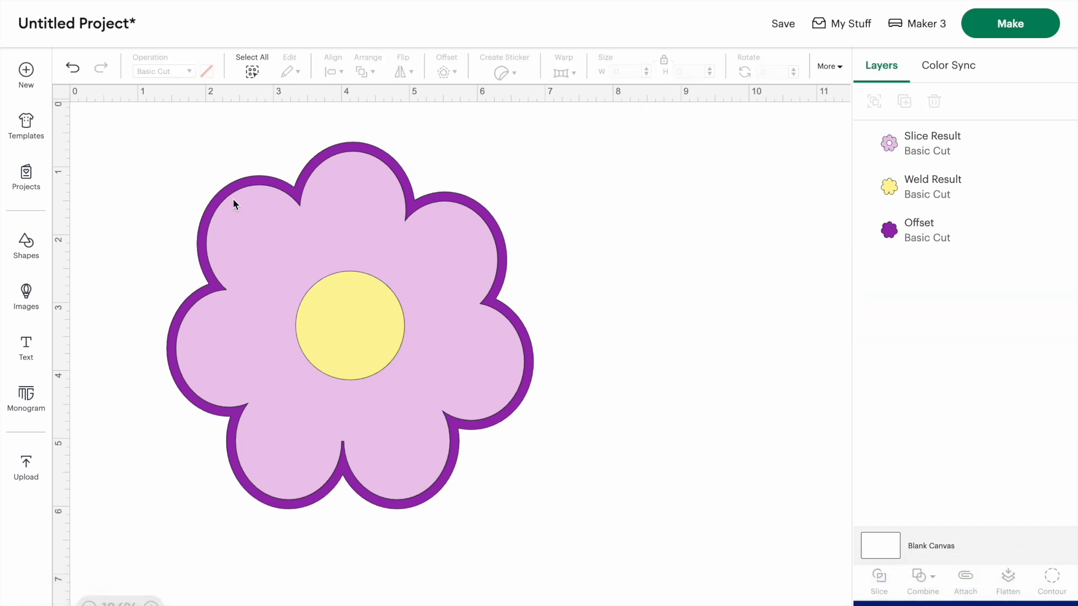
# Move the whole layered flower up and left to about x 0.71, y 0.34
pyautogui.moveTo(123, 122); pyautogui.dragTo(595, 547)
pyautogui.moveTo(365, 368); pyautogui.dragTo(316, 345)
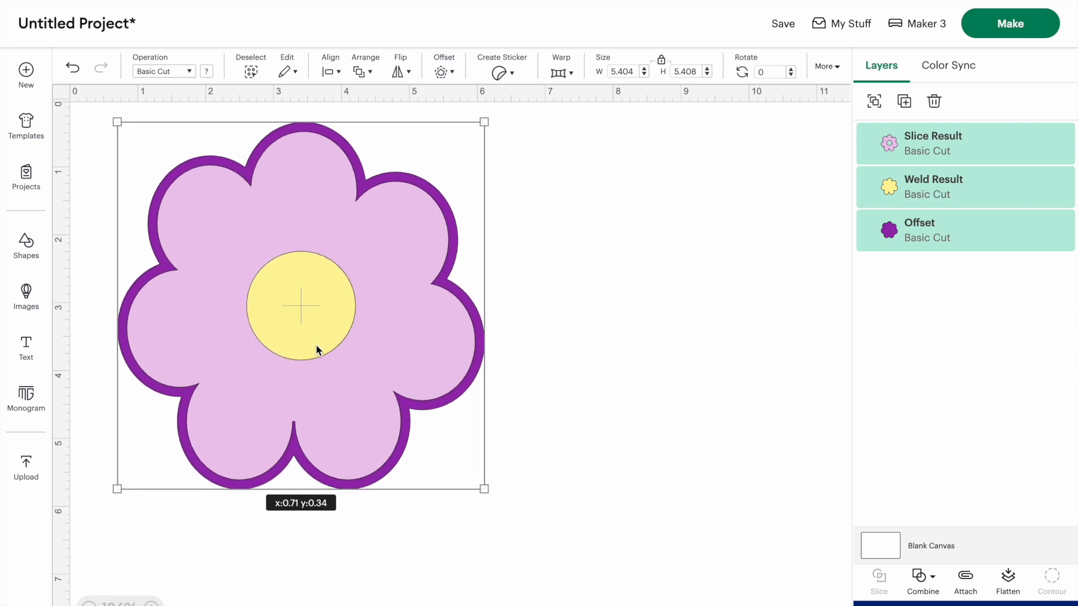
pyautogui.click(629, 290)
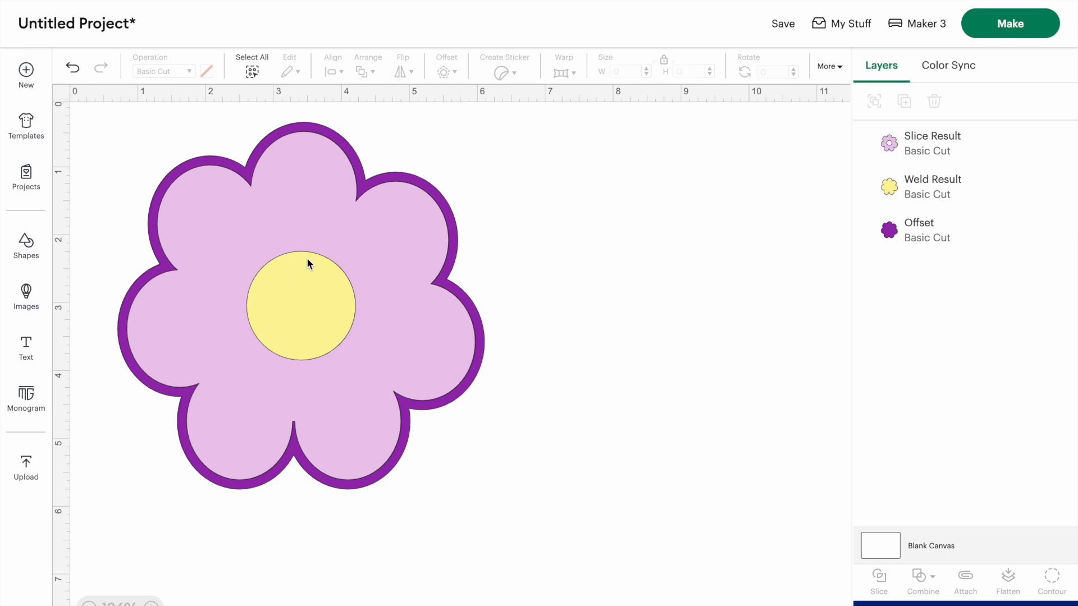
# Create an outward offset of about 0.042 in with rounded corners on the sliced light purple flower
pyautogui.click(291, 182)
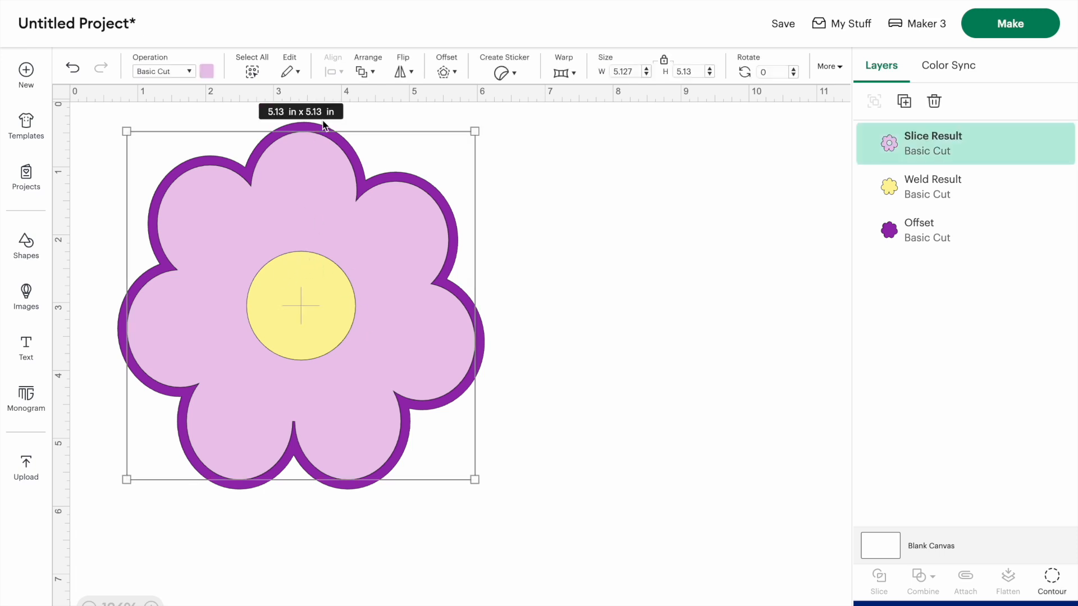
pyautogui.click(454, 73)
pyautogui.moveTo(447, 142); pyautogui.dragTo(451, 144)
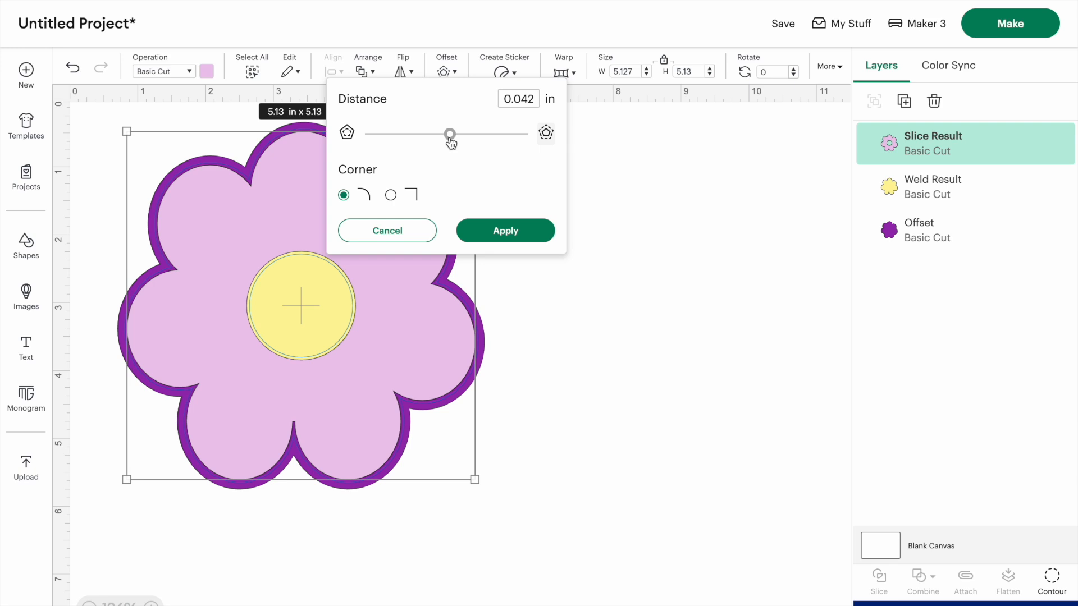
pyautogui.click(512, 227)
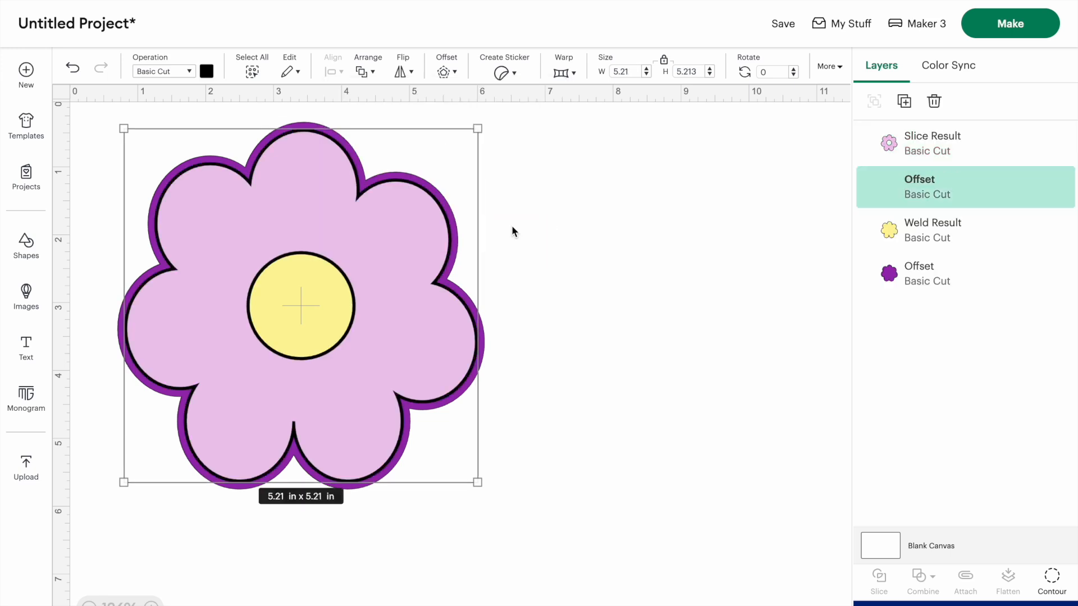
# Change the thin offset's color to a custom light lavender and deselect it
pyautogui.click(180, 72)
pyautogui.click(206, 74)
pyautogui.click(207, 72)
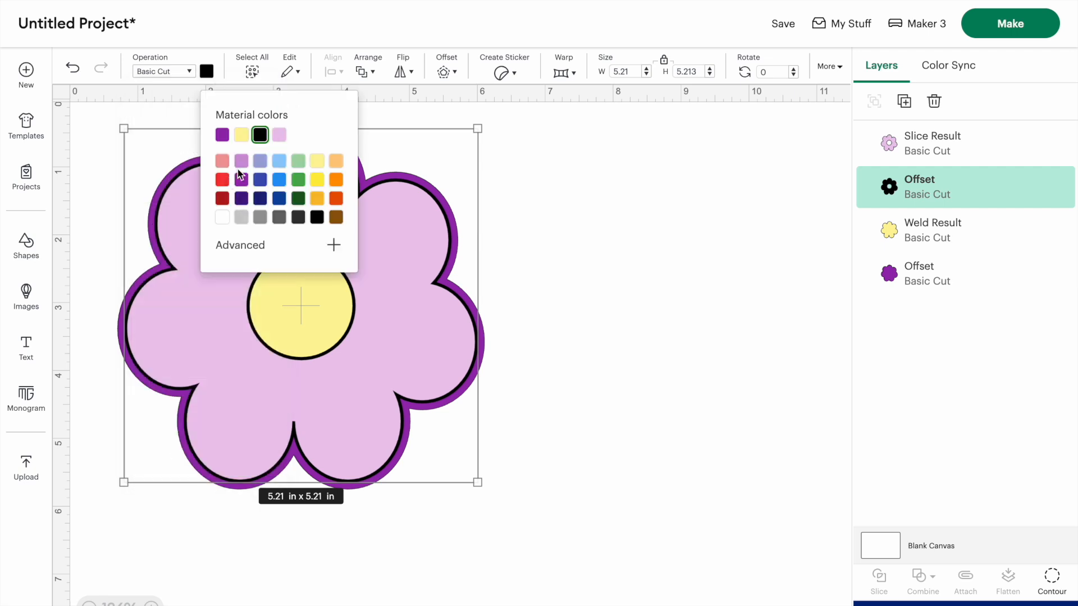
pyautogui.click(240, 199)
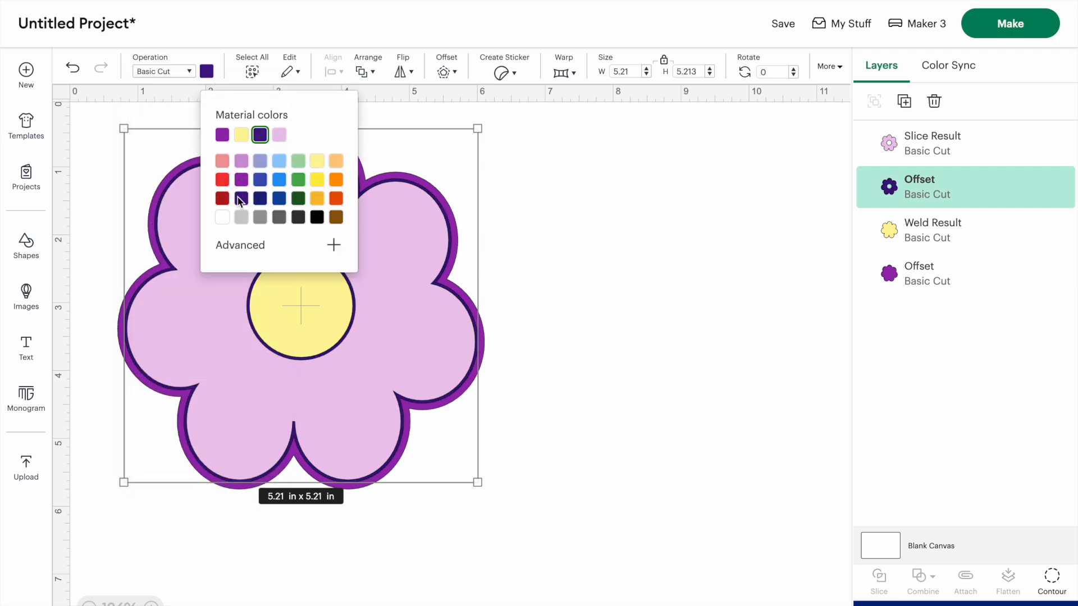
pyautogui.click(240, 245)
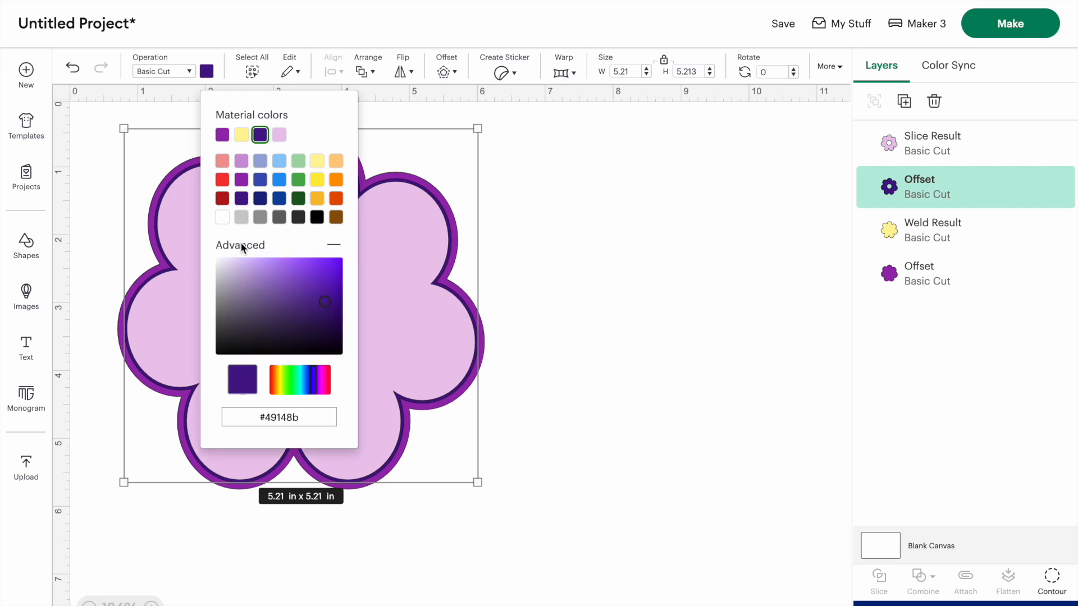
pyautogui.click(265, 288)
pyautogui.click(270, 282)
pyautogui.click(250, 270)
pyautogui.click(534, 235)
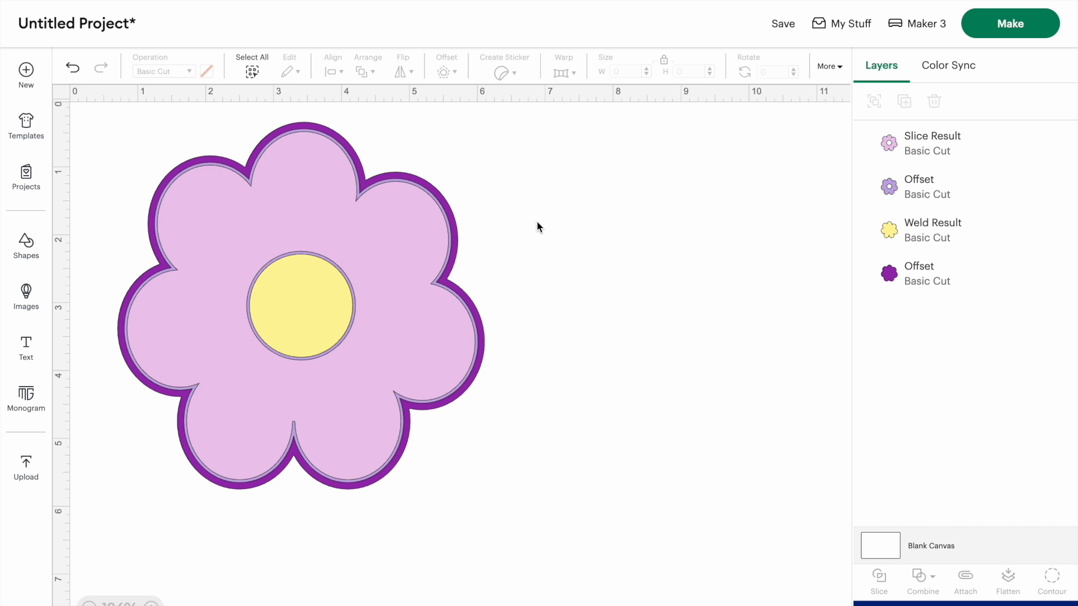
# Duplicate the whole layered flower, place the copy to its right and shrink it to about 4 in
pyautogui.moveTo(464, 539); pyautogui.dragTo(70, 102)
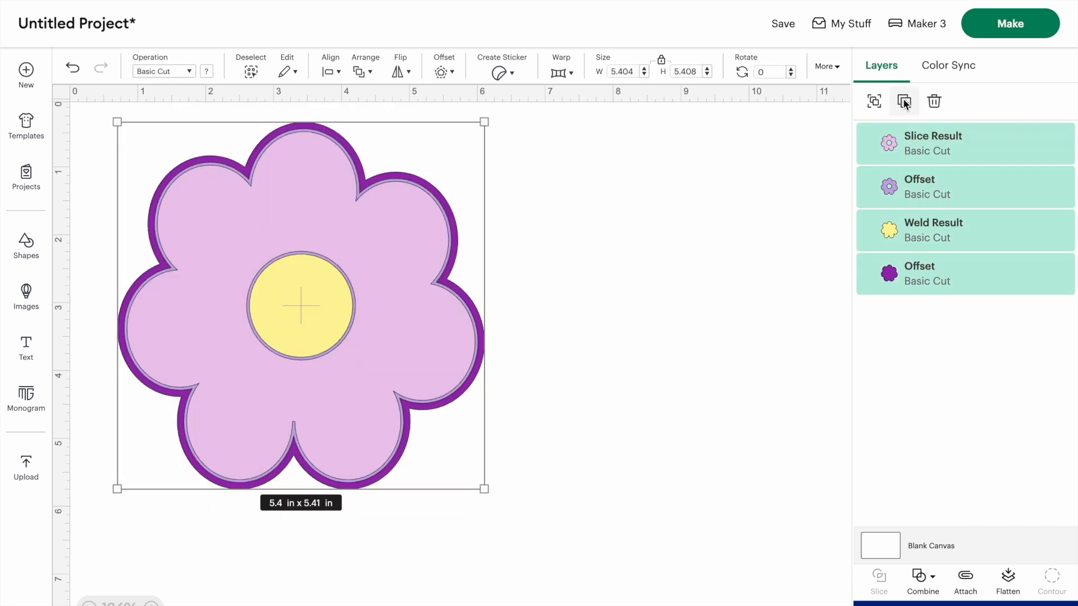
pyautogui.click(904, 101)
pyautogui.moveTo(250, 310); pyautogui.dragTo(705, 276)
pyautogui.moveTo(605, 483); pyautogui.dragTo(703, 386)
pyautogui.click(620, 450)
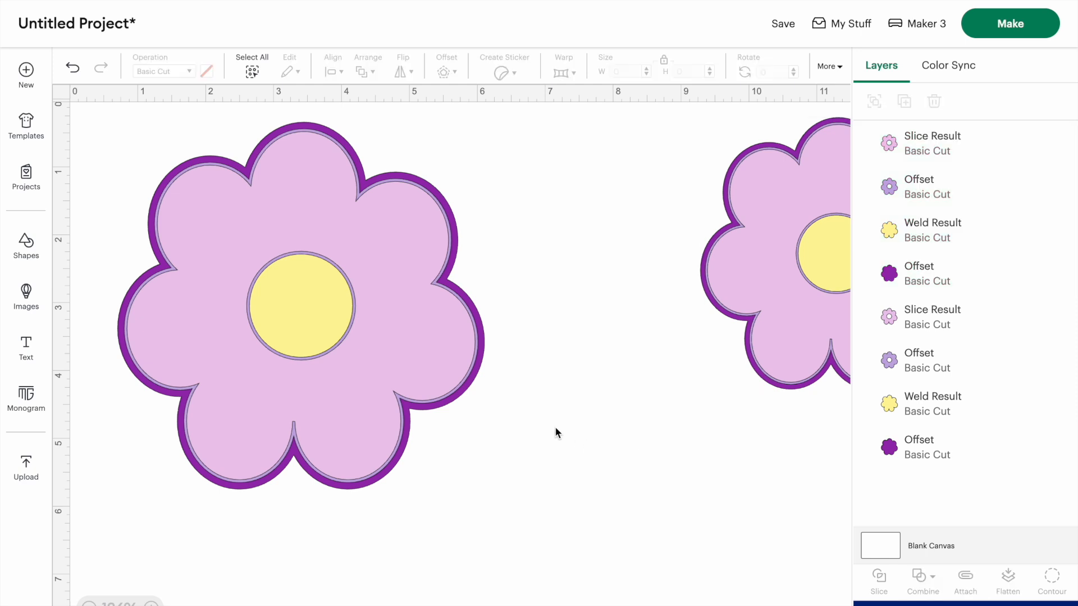
# Move the smaller flower copy closer to the original and group its four layers
pyautogui.hscroll(3, 556, 431)
pyautogui.moveTo(555, 144); pyautogui.dragTo(922, 399)
pyautogui.moveTo(736, 247); pyautogui.dragTo(631, 250)
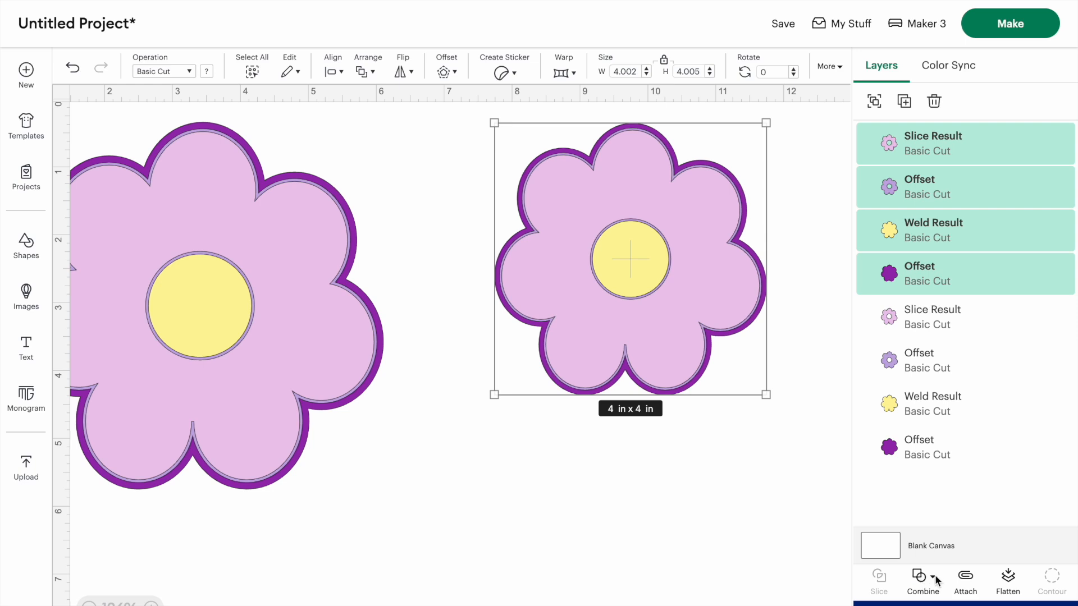
pyautogui.click(874, 101)
# Move the grouped flower around as one object and leave it farther from the ungrouped flower
pyautogui.moveTo(580, 306); pyautogui.dragTo(640, 312)
pyautogui.moveTo(703, 329); pyautogui.dragTo(703, 289)
pyautogui.click(869, 144)
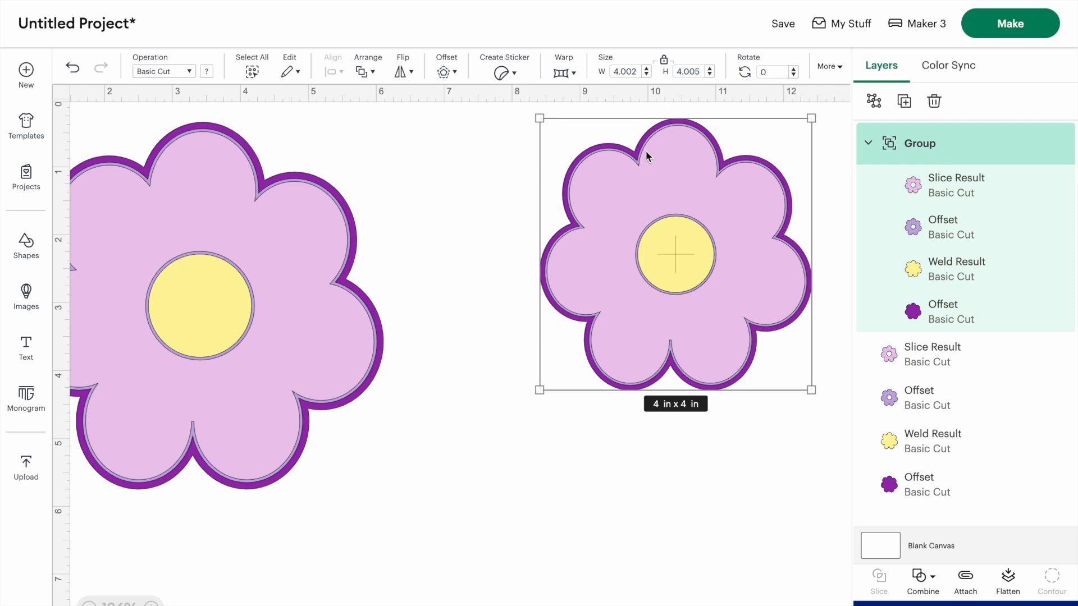
pyautogui.click(416, 179)
pyautogui.moveTo(629, 238); pyautogui.dragTo(127, 264)
pyautogui.hotkey('ctrl', 'z')
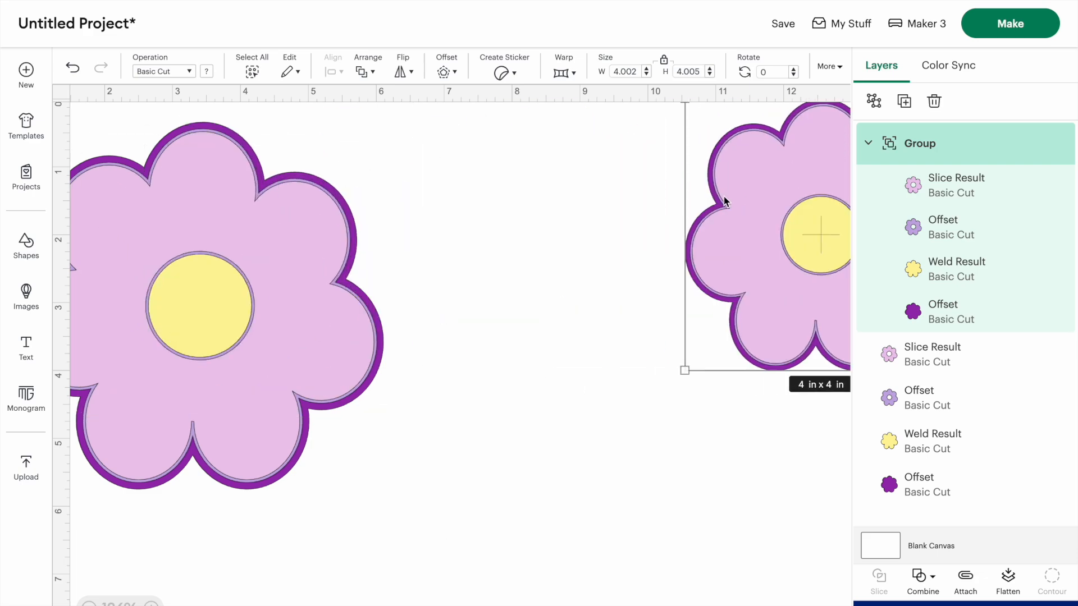
# Try moving the light purple top layer off the ungrouped flower and undo the move
pyautogui.moveTo(197, 230); pyautogui.dragTo(294, 305)
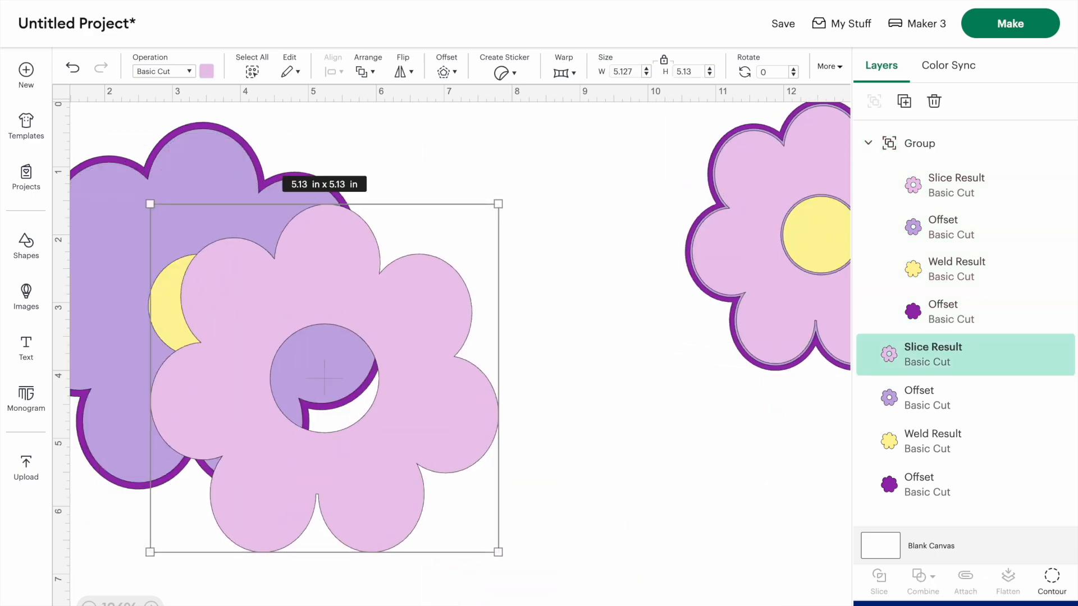
pyautogui.click(72, 68)
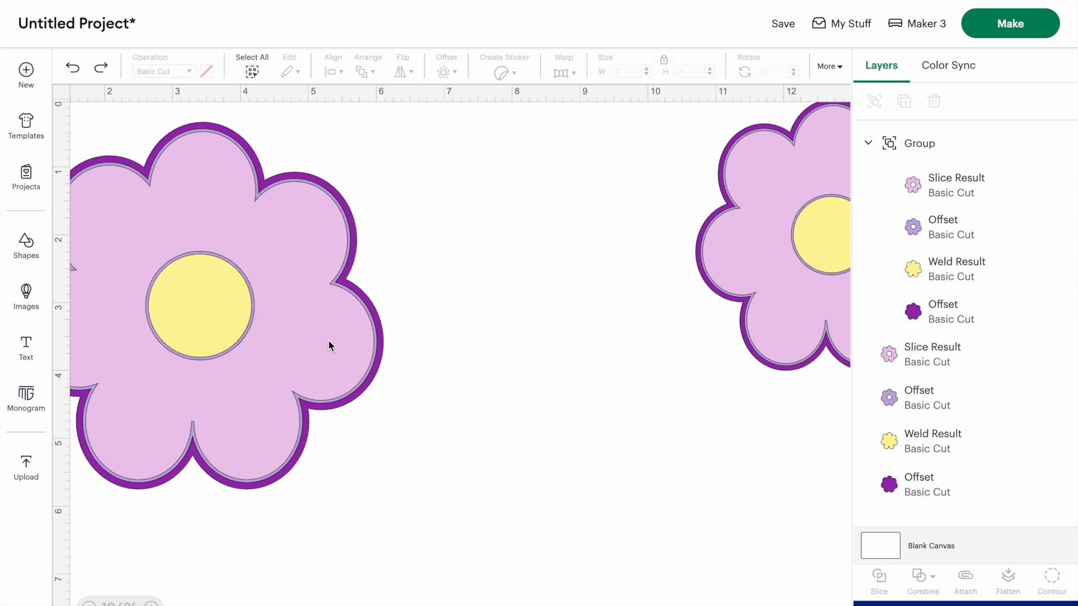
# Shrink all four layers of the ungrouped flower together to about 3.57 in wide
pyautogui.hscroll(-2, 563, 388)
pyautogui.hscroll(1, 563, 389)
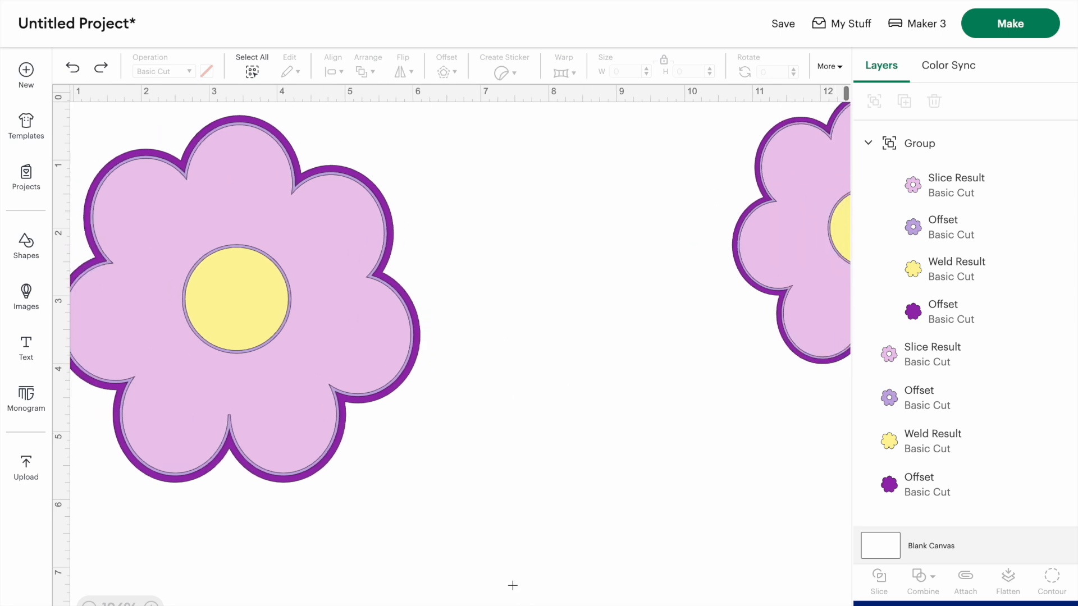
pyautogui.moveTo(510, 584); pyautogui.dragTo(120, 132)
pyautogui.moveTo(423, 480); pyautogui.dragTo(297, 336)
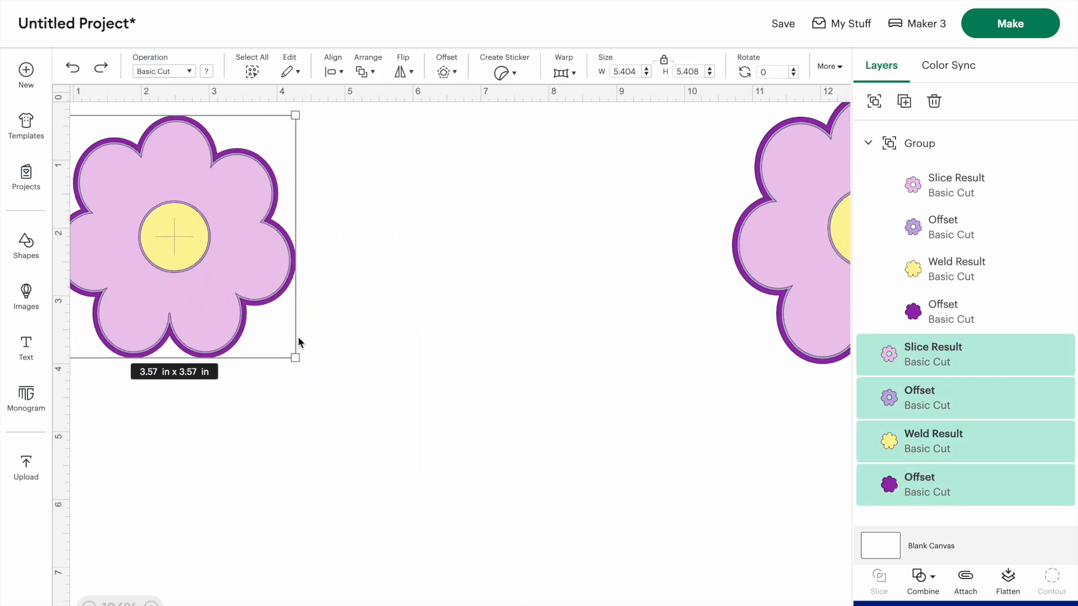
pyautogui.click(324, 386)
# Spread the ungrouped flower's four layers apart into two rows of two
pyautogui.moveTo(102, 211); pyautogui.dragTo(366, 207)
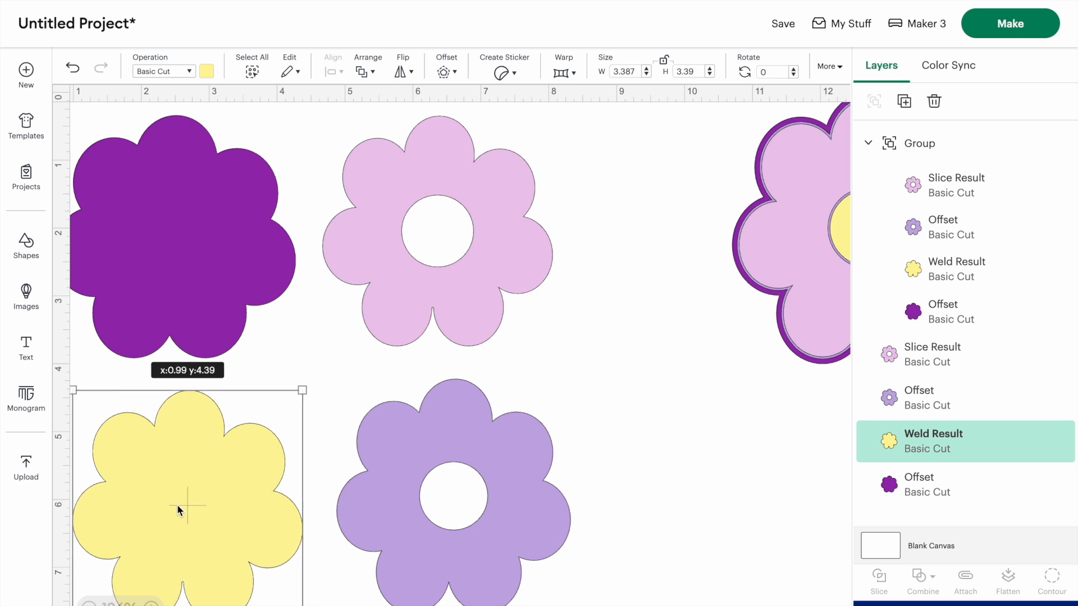
pyautogui.moveTo(177, 504); pyautogui.dragTo(177, 493)
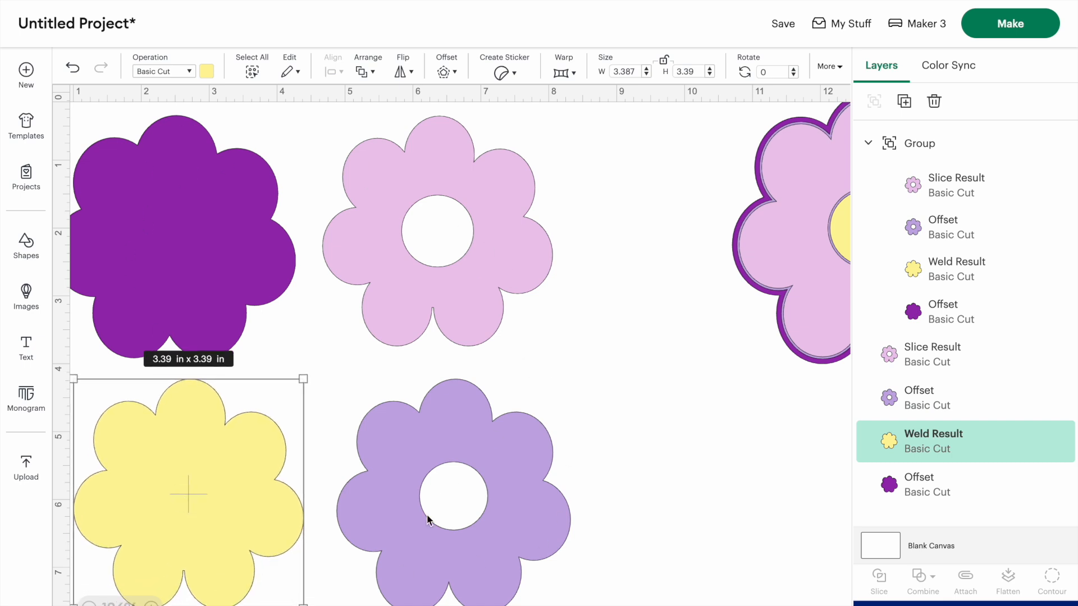
# Center the four separated flower layers on each other and move the reassembled flower up and left
pyautogui.moveTo(633, 594); pyautogui.dragTo(33, 78)
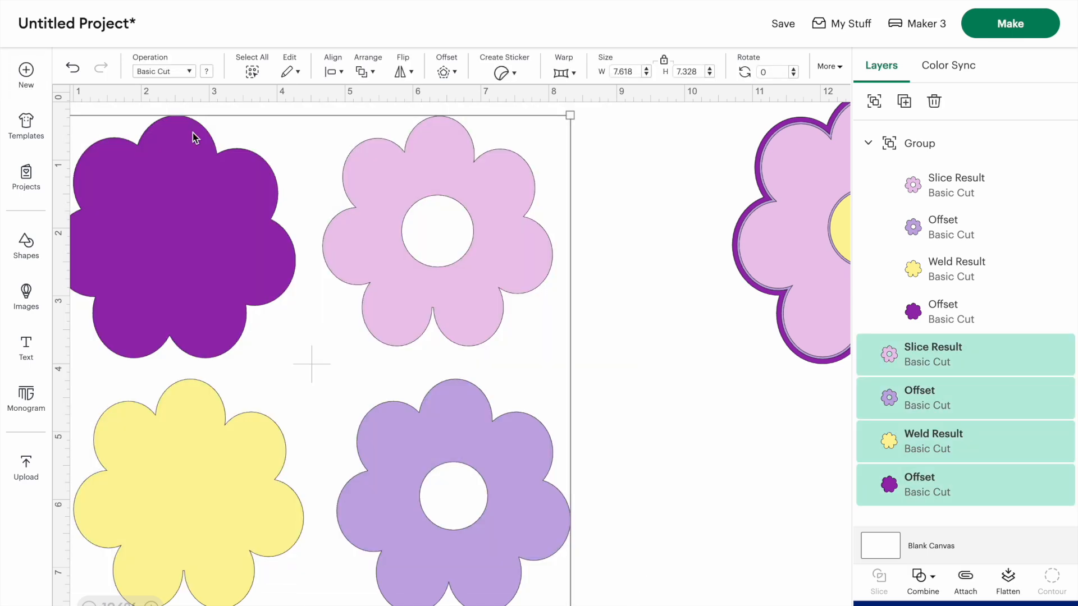
pyautogui.click(333, 72)
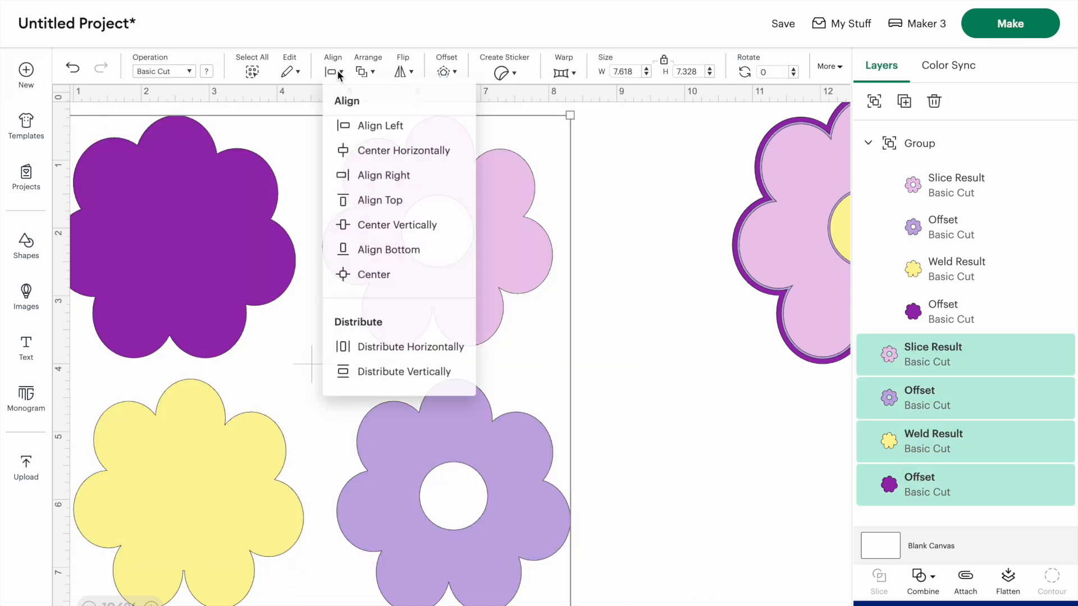
pyautogui.click(364, 279)
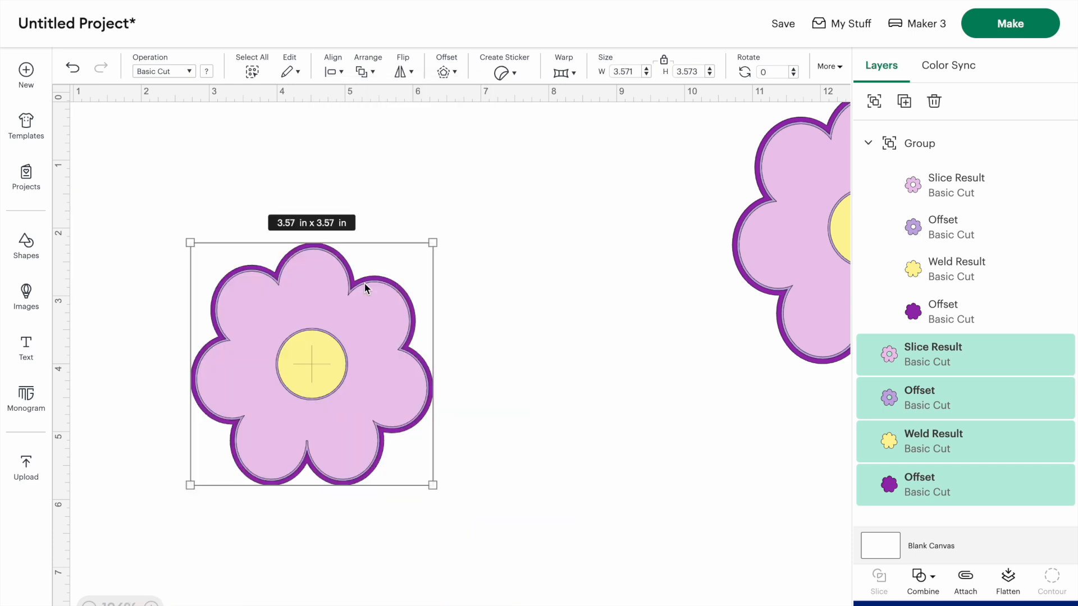
pyautogui.moveTo(158, 144); pyautogui.dragTo(512, 525)
pyautogui.moveTo(370, 392); pyautogui.dragTo(275, 269)
# Place the grouped flower beside the ungrouped one and scale it to about 3.37 × 3.38 in
pyautogui.moveTo(744, 268); pyautogui.dragTo(504, 314)
pyautogui.moveTo(734, 414); pyautogui.dragTo(636, 329)
pyautogui.moveTo(559, 253); pyautogui.dragTo(649, 335)
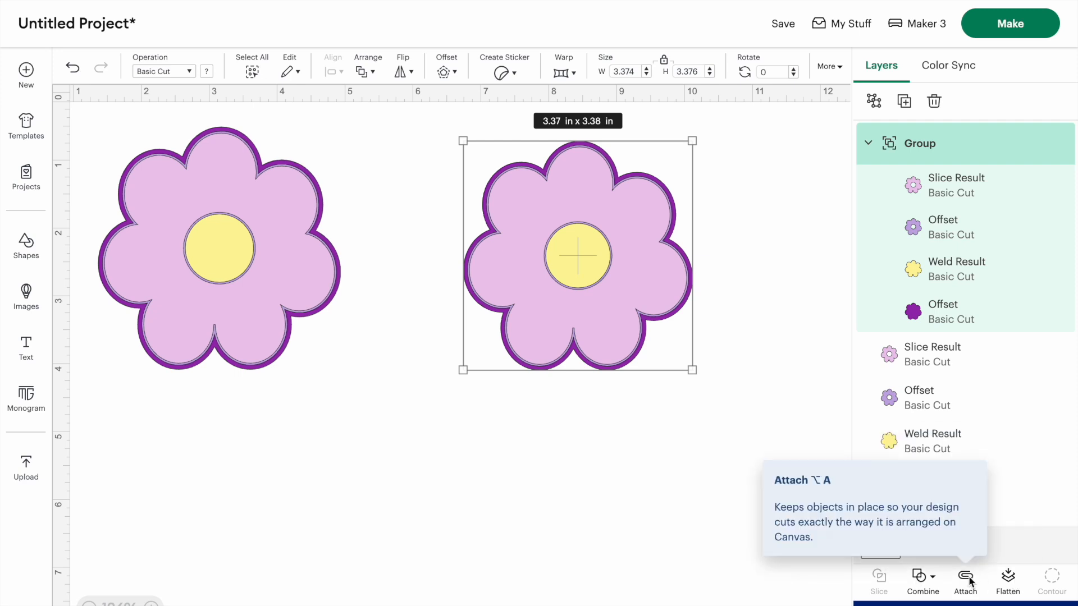
# Attach the four ungrouped layers of the larger flower to each other, and detach them again
pyautogui.moveTo(309, 469); pyautogui.dragTo(72, 119)
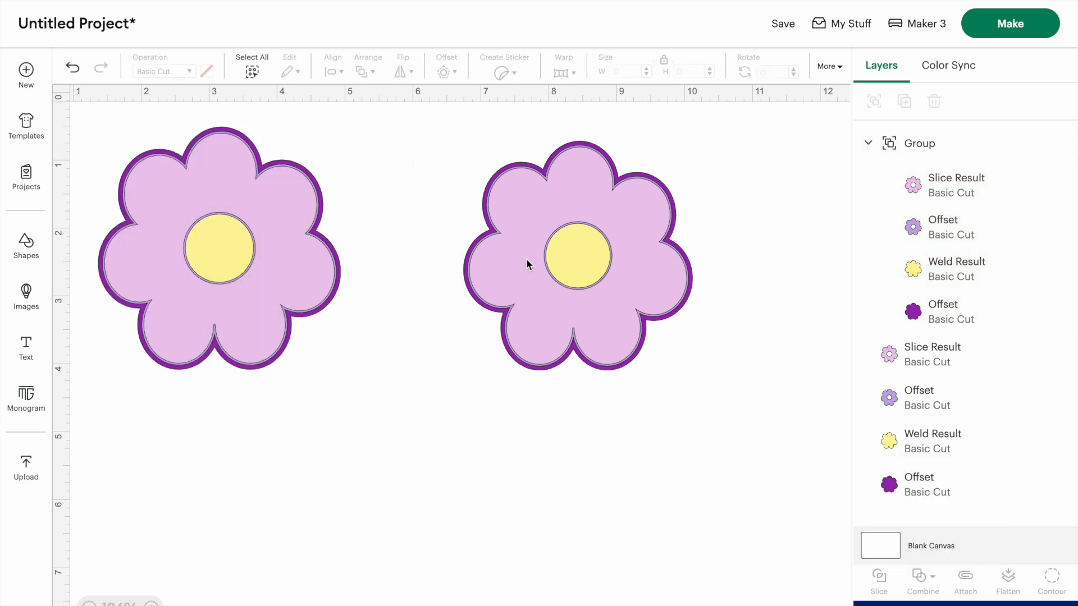
pyautogui.moveTo(526, 264); pyautogui.dragTo(517, 257)
pyautogui.moveTo(375, 413); pyautogui.dragTo(90, 121)
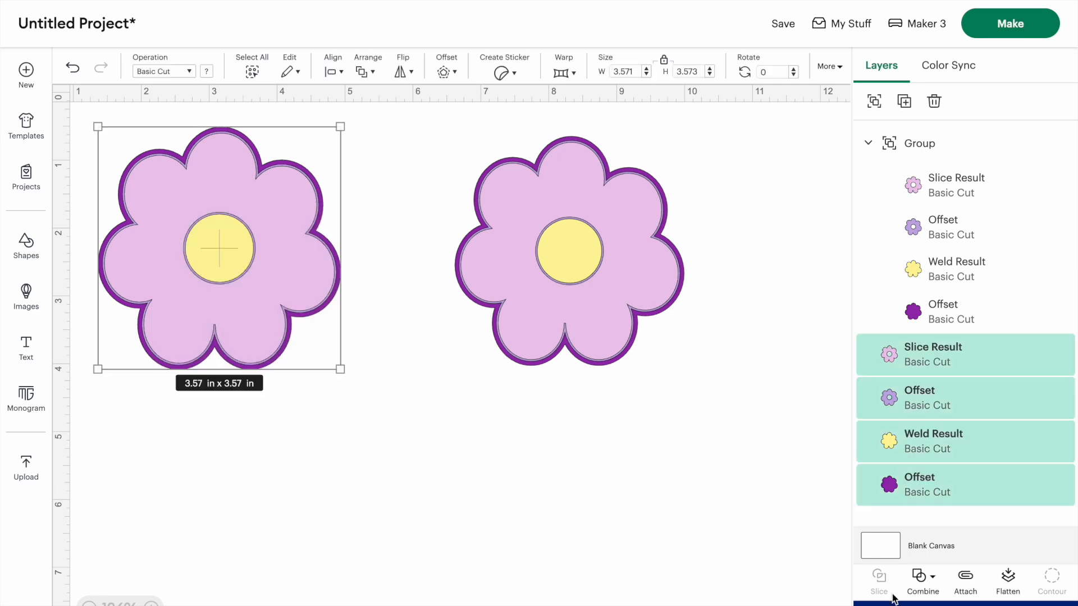
pyautogui.click(967, 581)
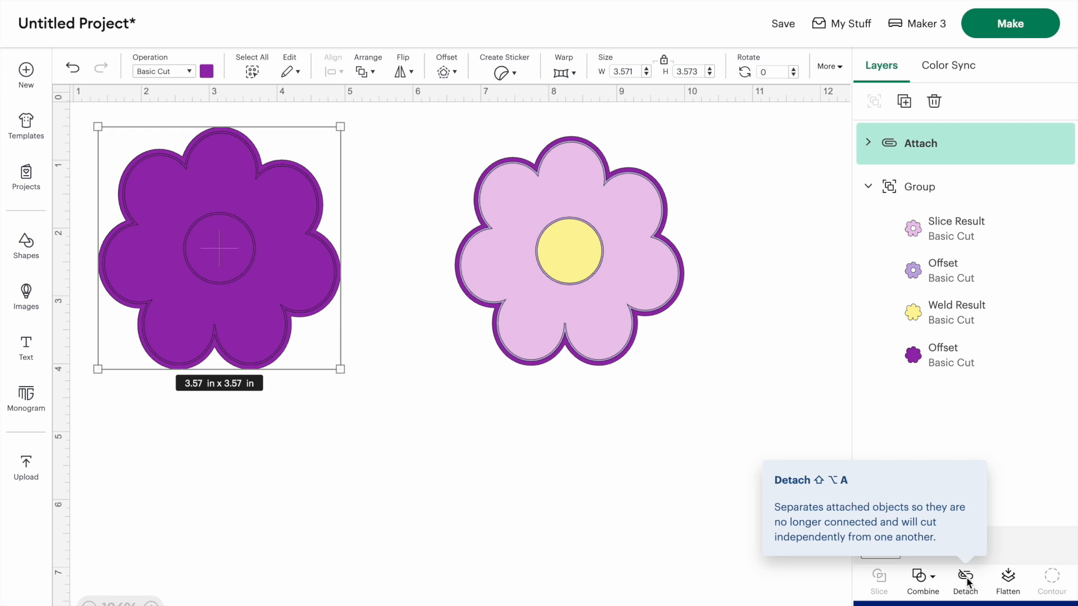
pyautogui.click(966, 581)
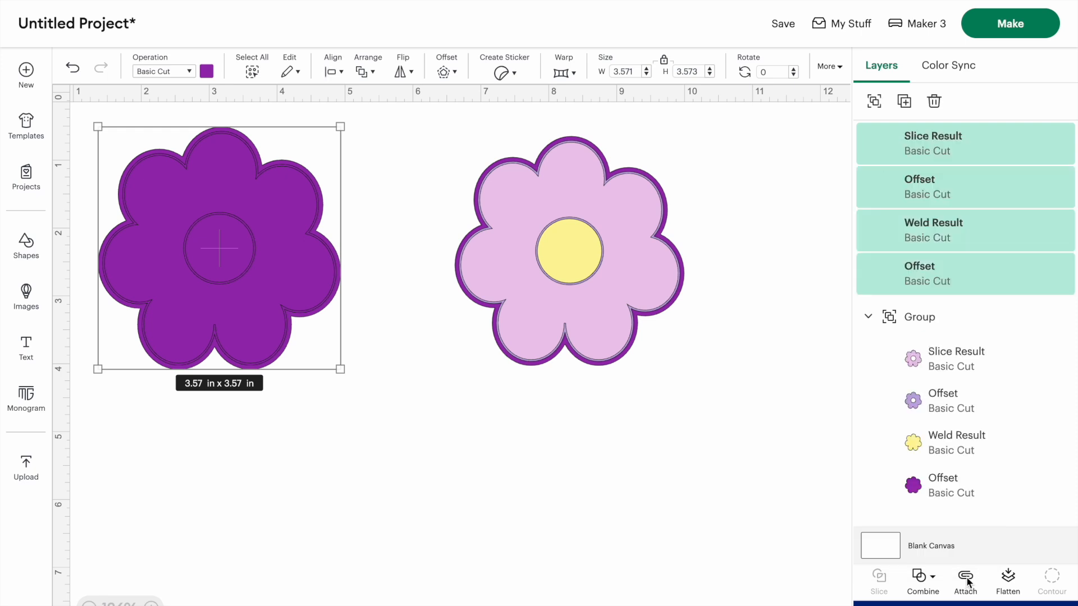
# Undo the detach and the attach so the larger flower's layers regain their original colors
pyautogui.click(72, 68)
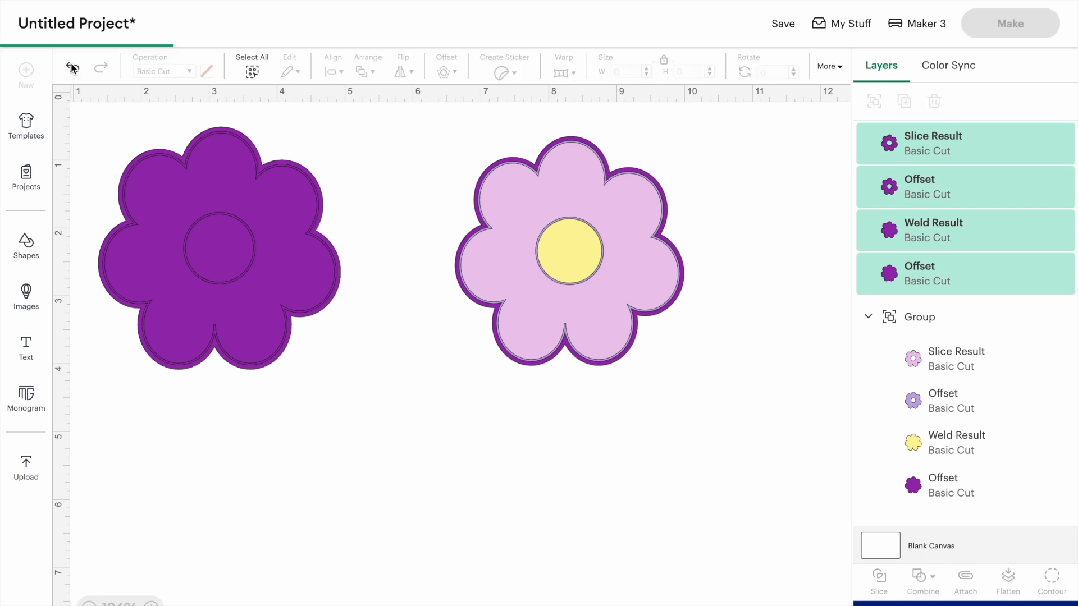
pyautogui.click(72, 68)
pyautogui.click(72, 68)
# Shrink the grouped flower to about 2.09 × 2.09 in and flatten it for Print Then Cut
pyautogui.moveTo(588, 325); pyautogui.dragTo(611, 333)
pyautogui.moveTo(756, 421); pyautogui.dragTo(585, 288)
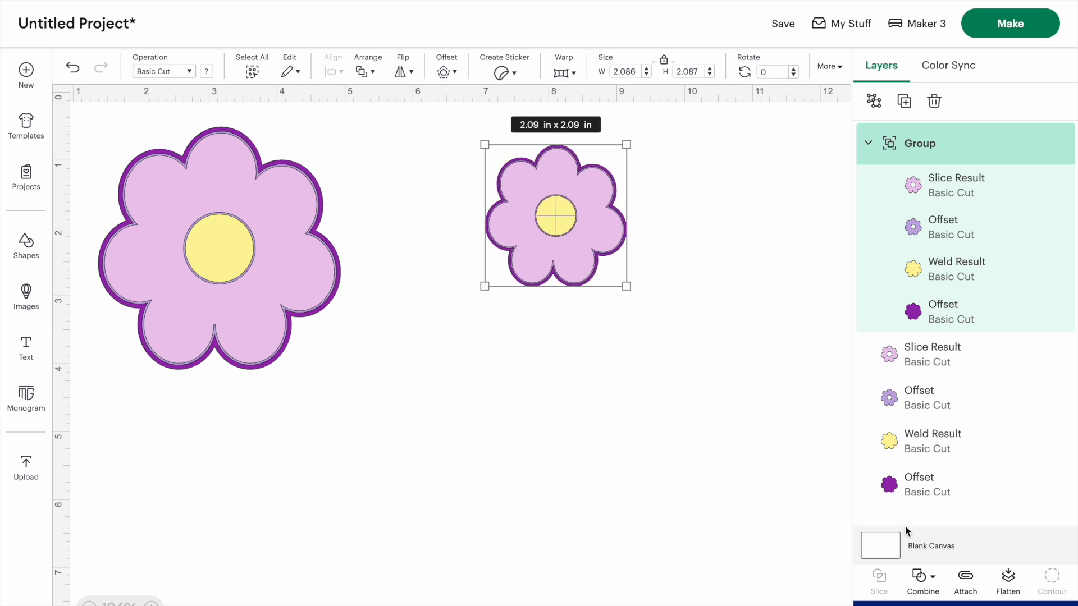
pyautogui.click(1008, 578)
# Scale the flattened flower to about 3.73 × 3.73 in and place it beside the layered flower
pyautogui.moveTo(557, 217); pyautogui.dragTo(482, 213)
pyautogui.moveTo(553, 285); pyautogui.dragTo(730, 466)
pyautogui.click(293, 394)
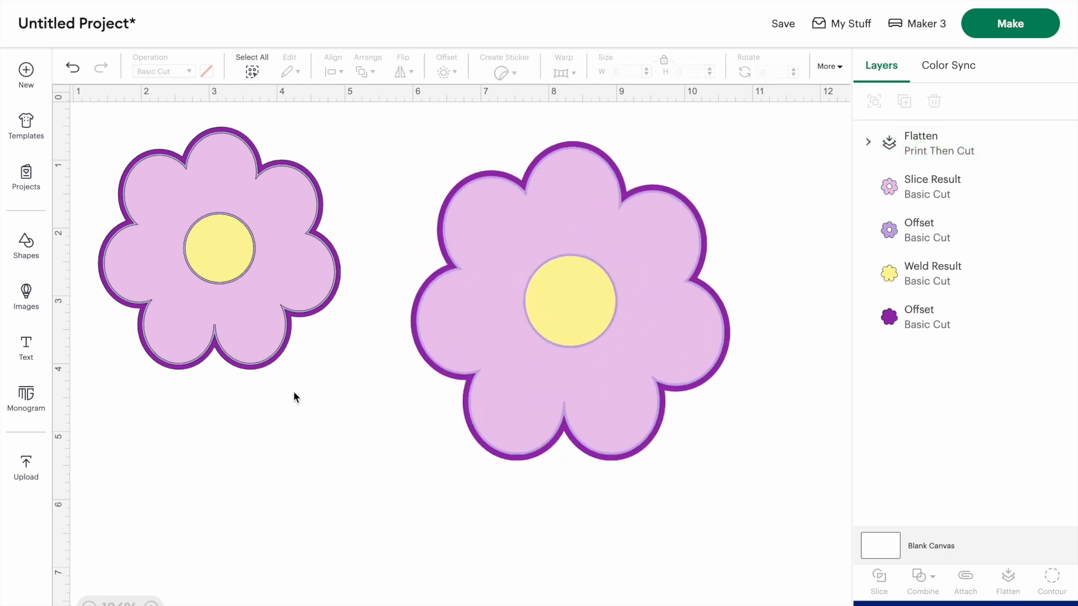
pyautogui.moveTo(545, 293); pyautogui.dragTo(533, 278)
pyautogui.moveTo(723, 447); pyautogui.dragTo(635, 379)
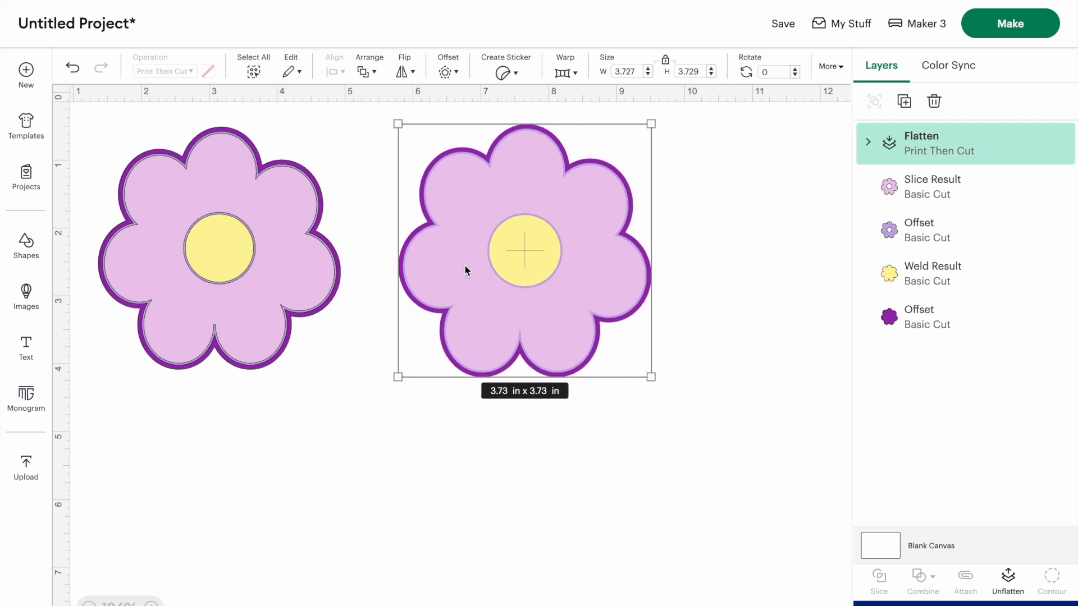
pyautogui.click(353, 161)
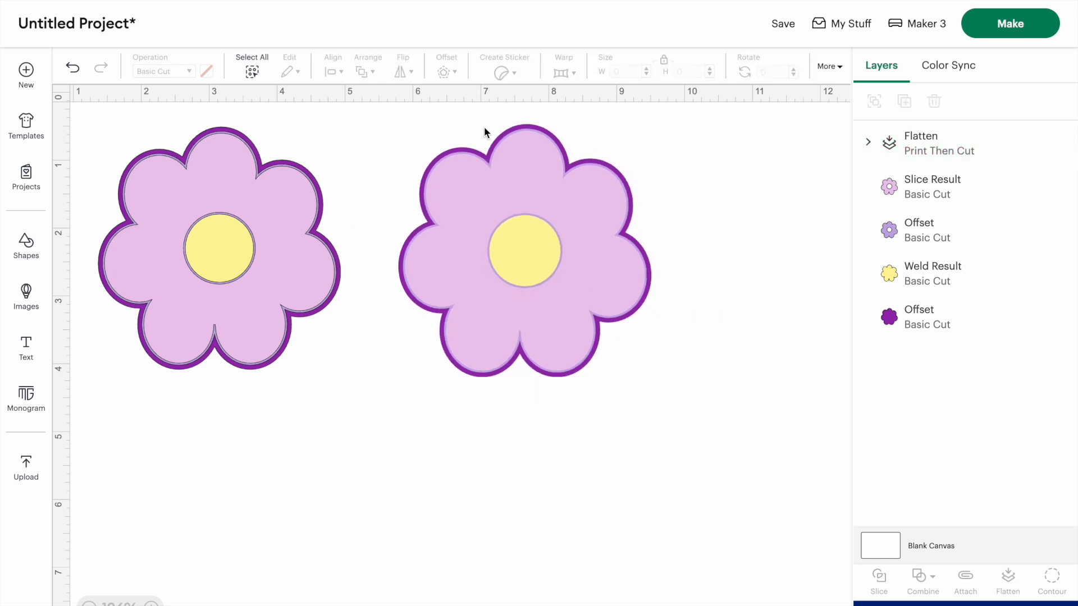
# Proceed to make the project, saving it with the title 1 and loading all materials On Mat
pyautogui.click(527, 269)
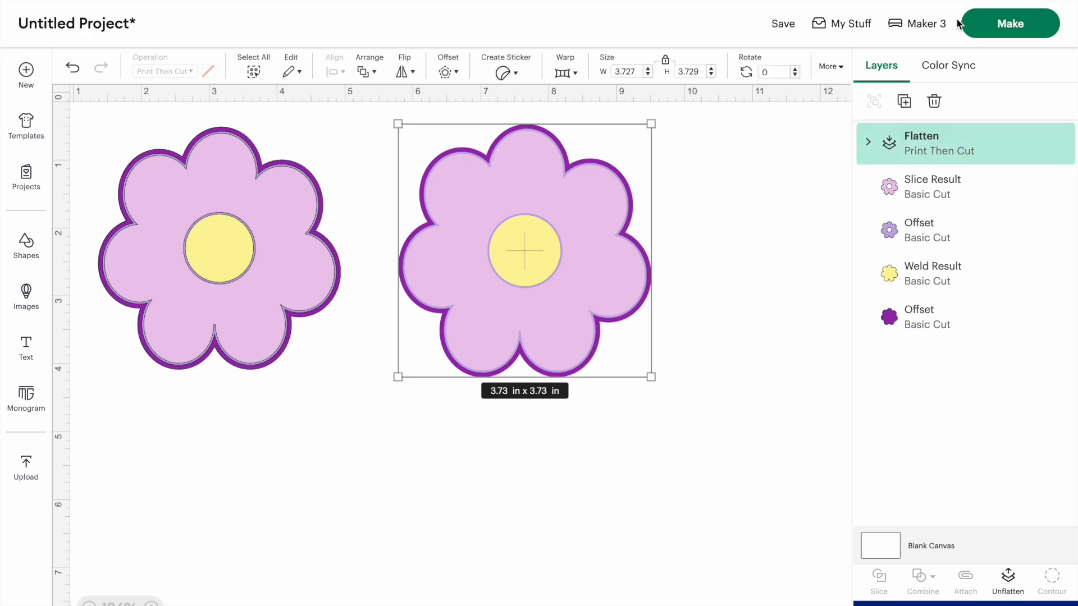
pyautogui.click(999, 25)
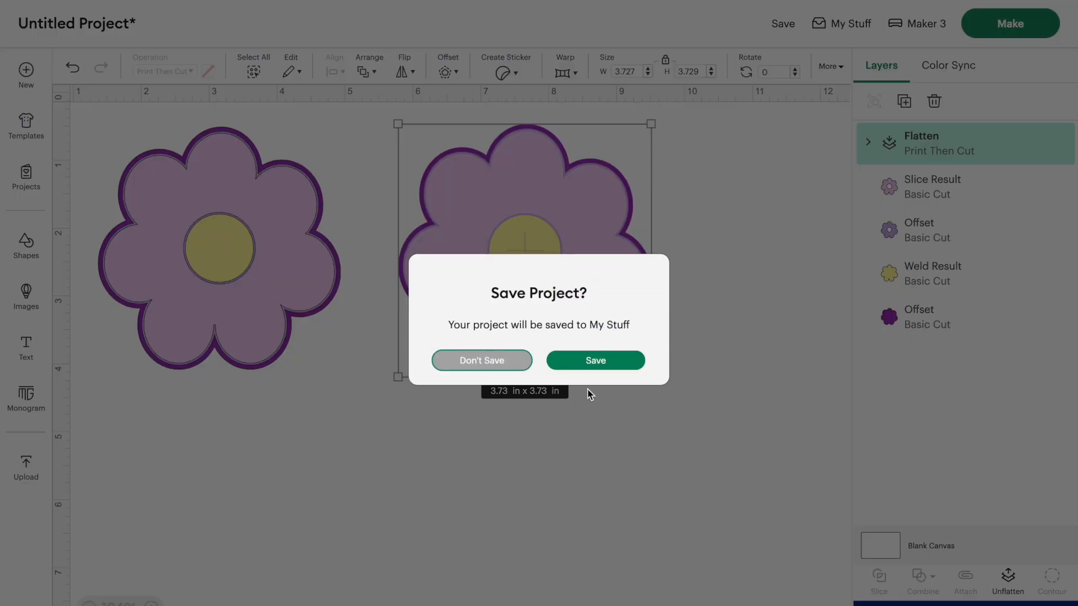
pyautogui.click(594, 360)
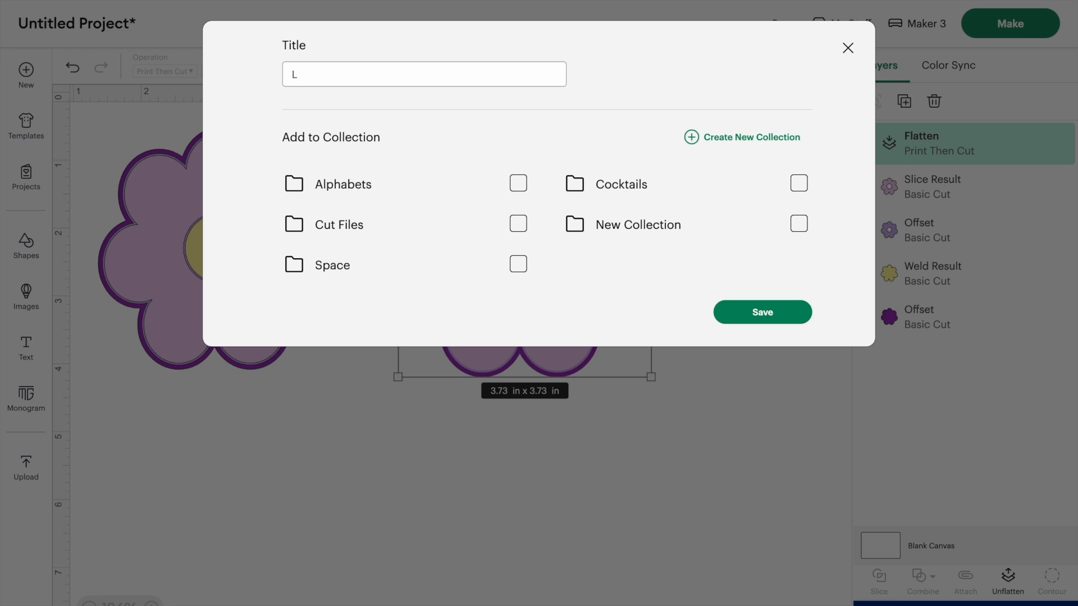
pyautogui.press('BackSpace')
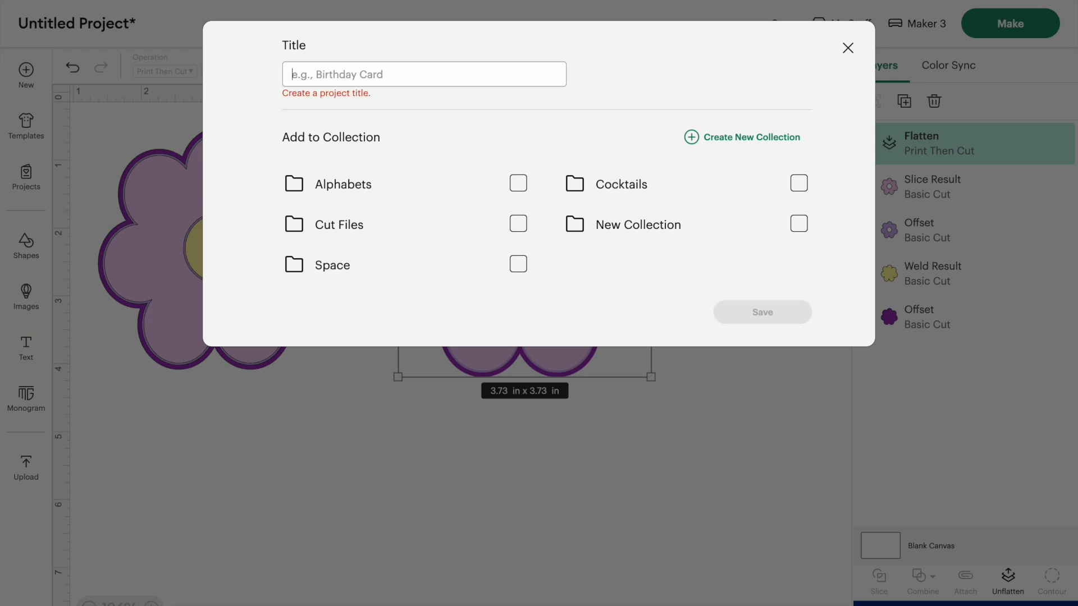
pyautogui.write('1')
pyautogui.click(761, 312)
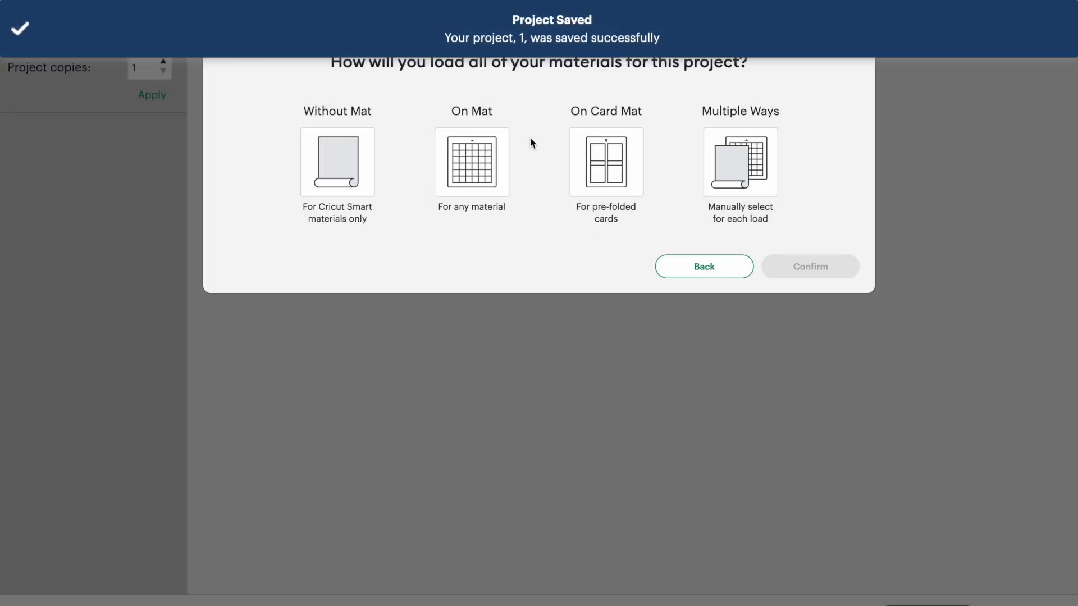
pyautogui.click(451, 160)
pyautogui.click(803, 323)
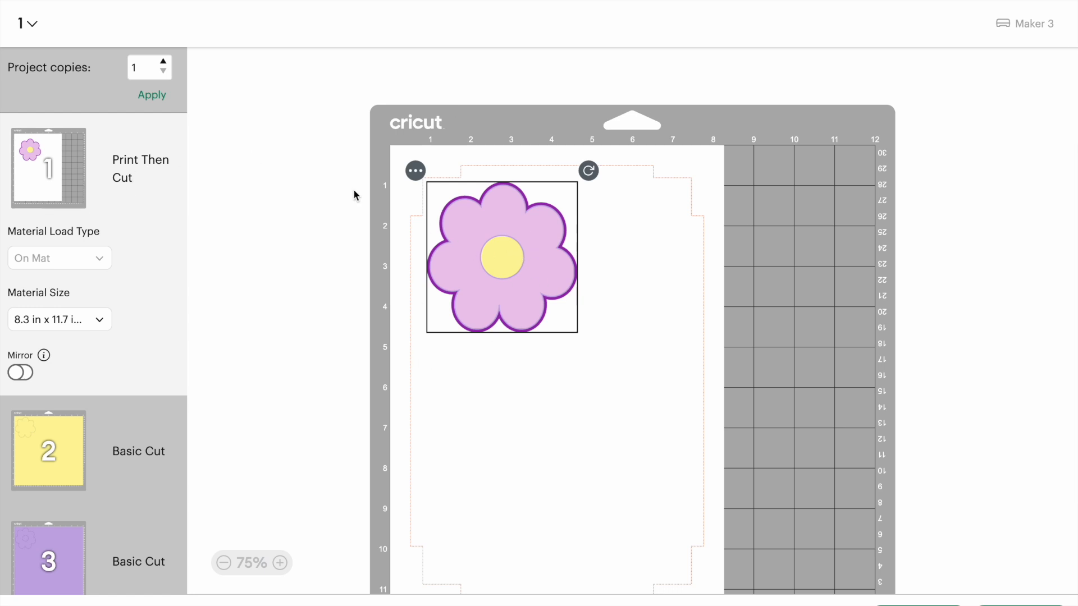
# Examine the Print Then Cut mat of the flattened flower and the Basic Cut mats of the layered flower
pyautogui.scroll(-3, 518, 449)
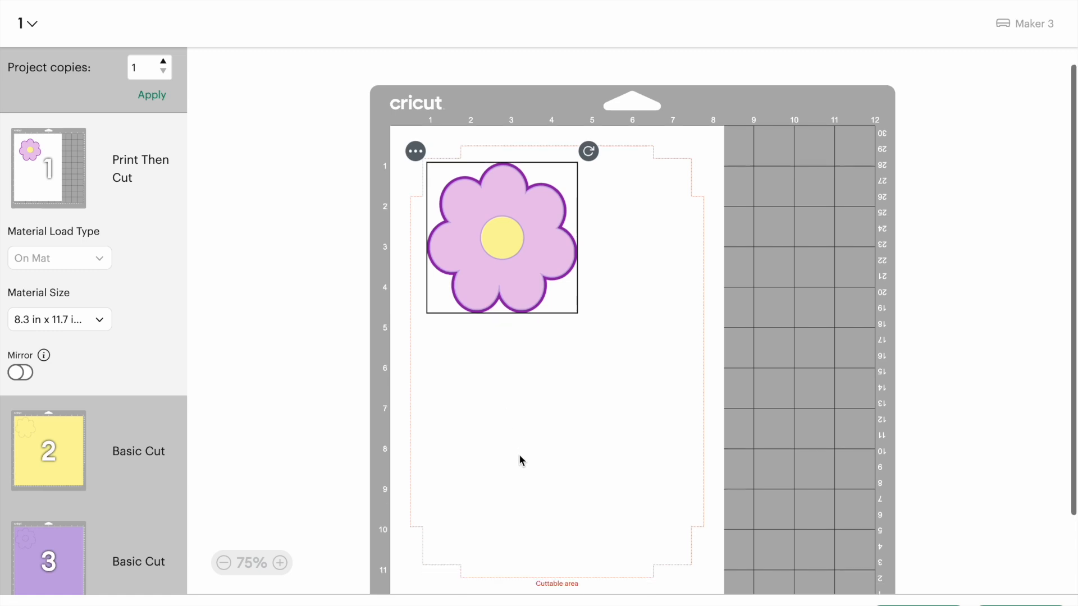
pyautogui.scroll(-2, 142, 448)
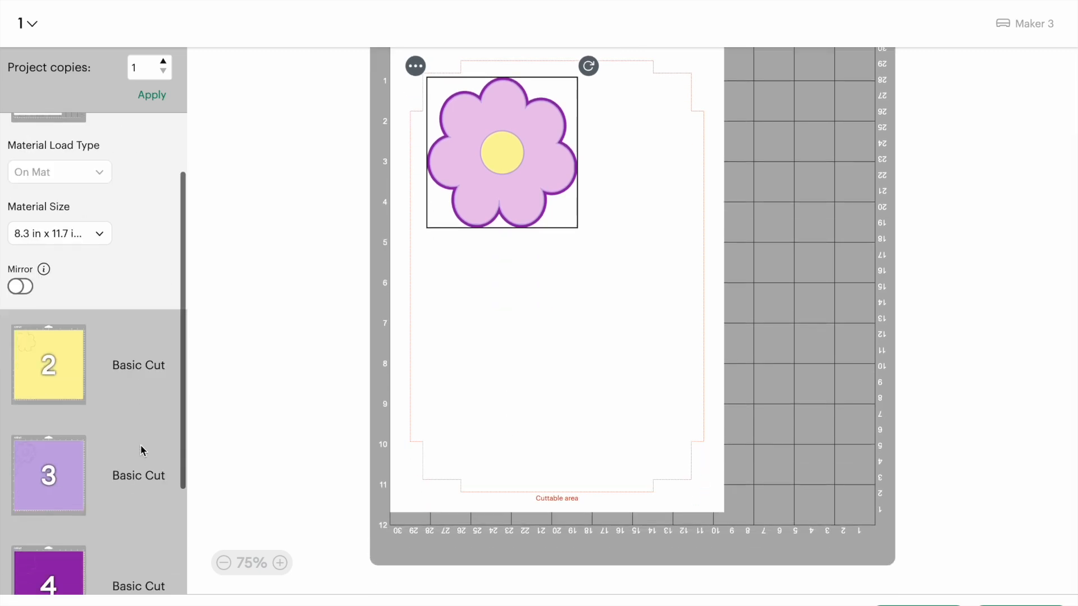
pyautogui.click(45, 378)
pyautogui.click(45, 379)
pyautogui.scroll(-2, 17, 387)
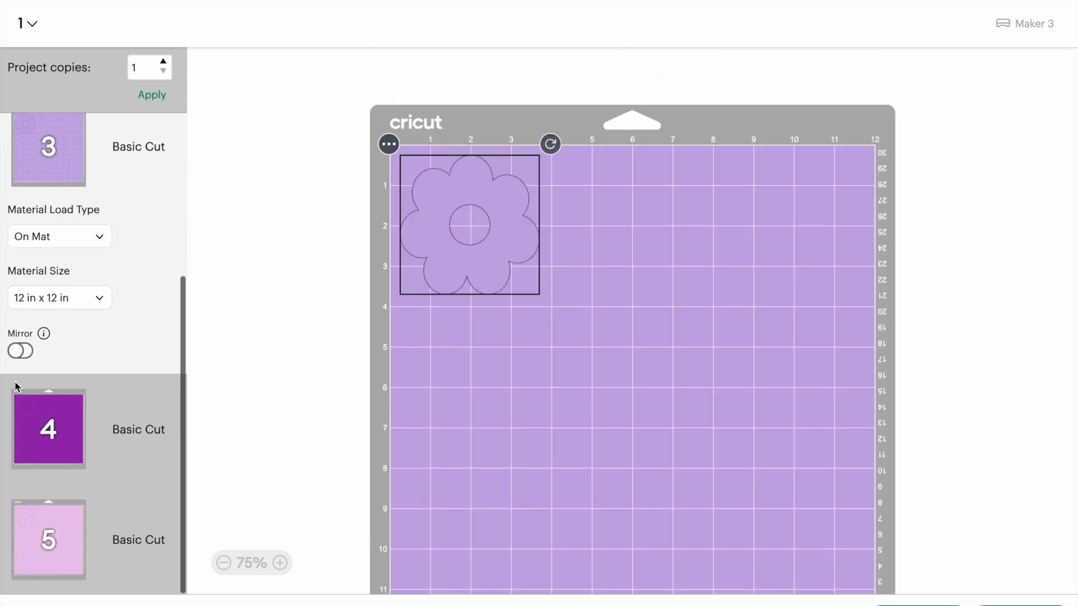
pyautogui.click(29, 410)
pyautogui.click(42, 559)
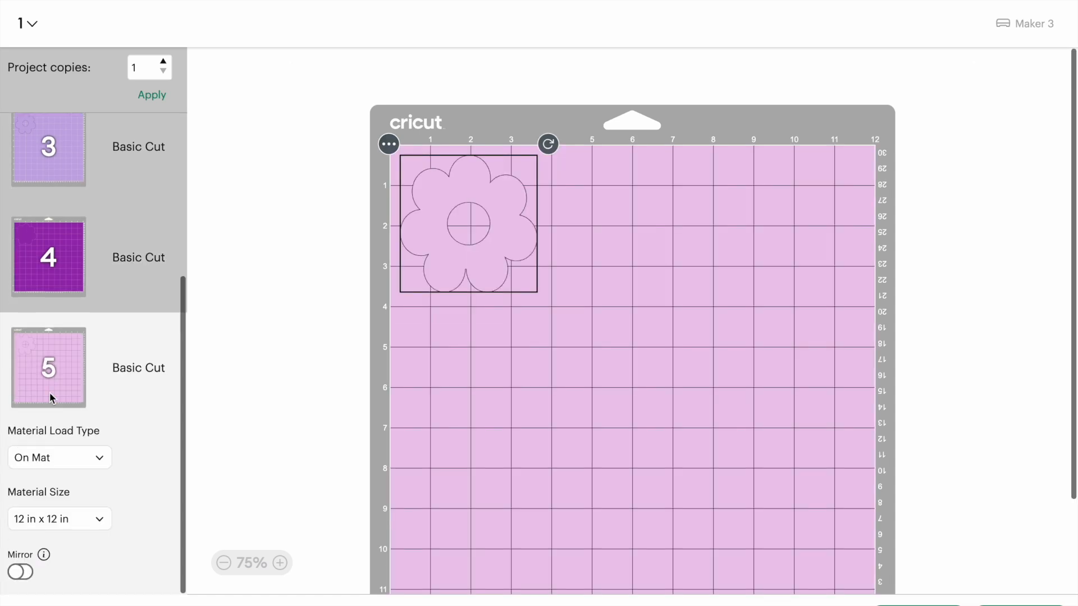
pyautogui.scroll(5, 52, 399)
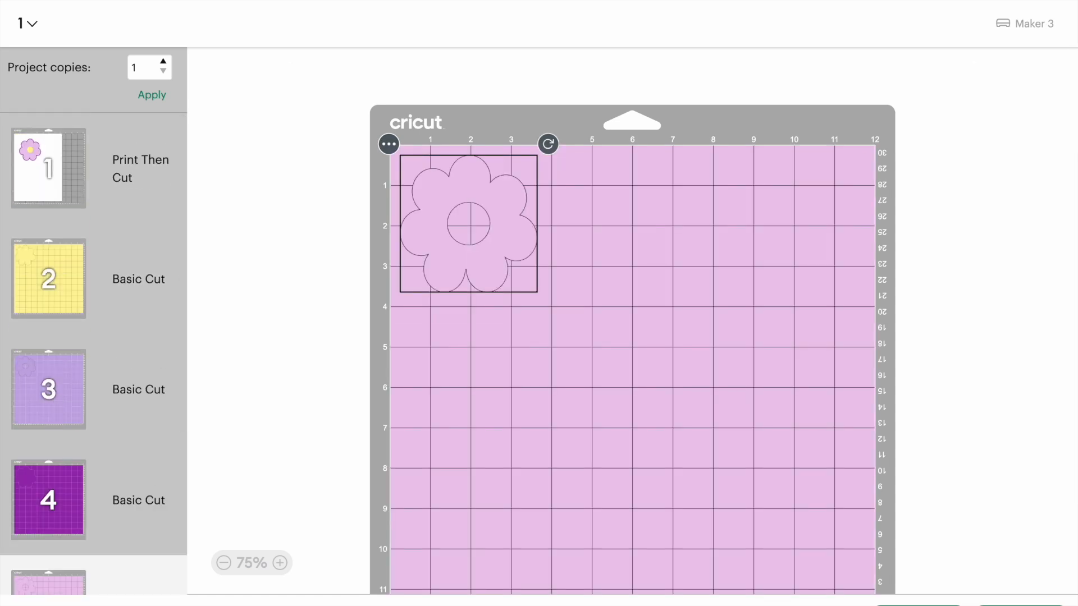
# Return to the canvas and move the flattened flower slightly down to about x 5.73, y 0.56
pyautogui.click(919, 605)
pyautogui.moveTo(600, 342); pyautogui.dragTo(597, 350)
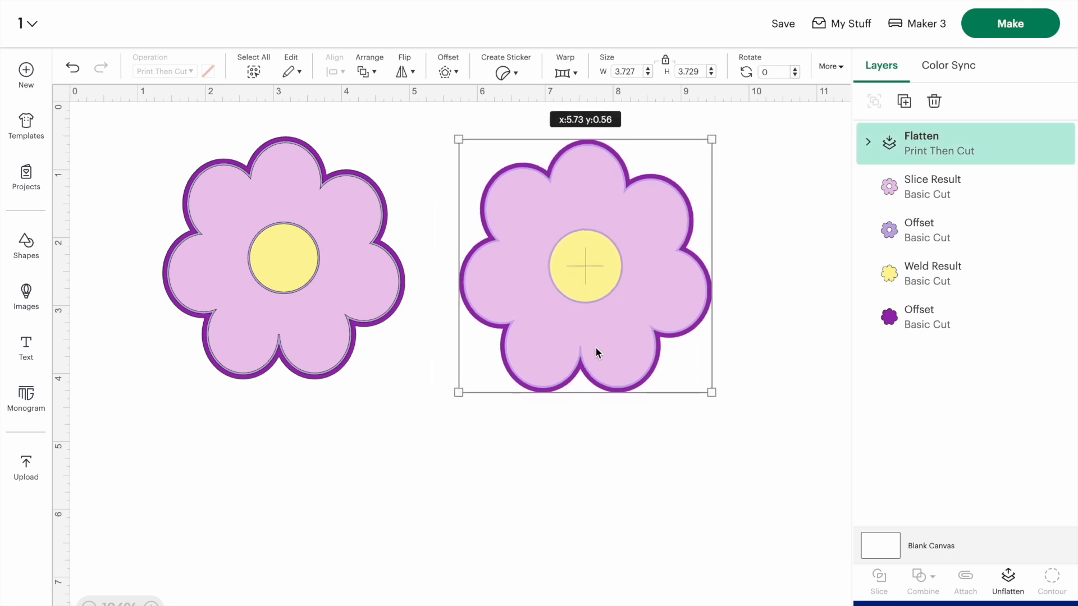